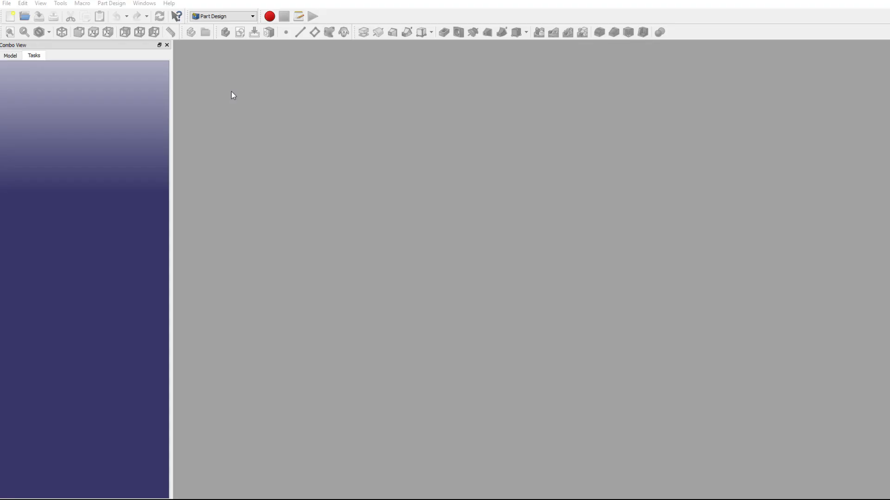
# Create a new document and start a sketch on the XY_Plane base plane
pyautogui.click(10, 16)
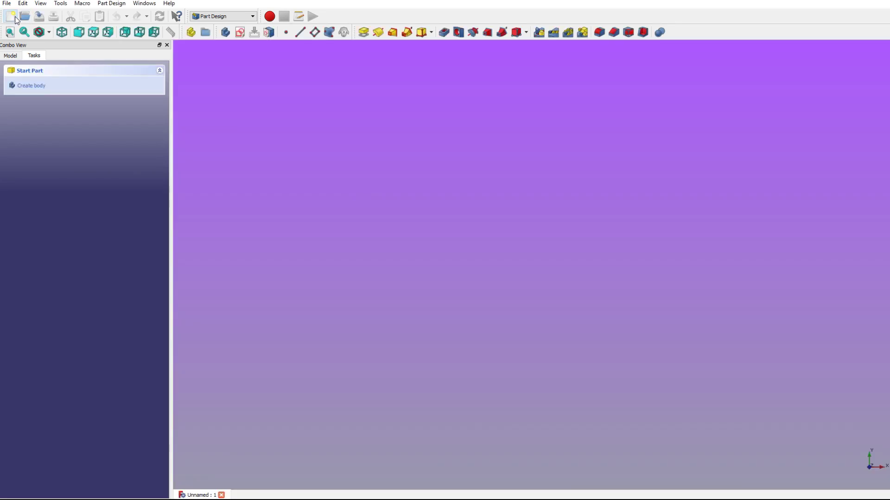
pyautogui.click(241, 31)
pyautogui.click(56, 110)
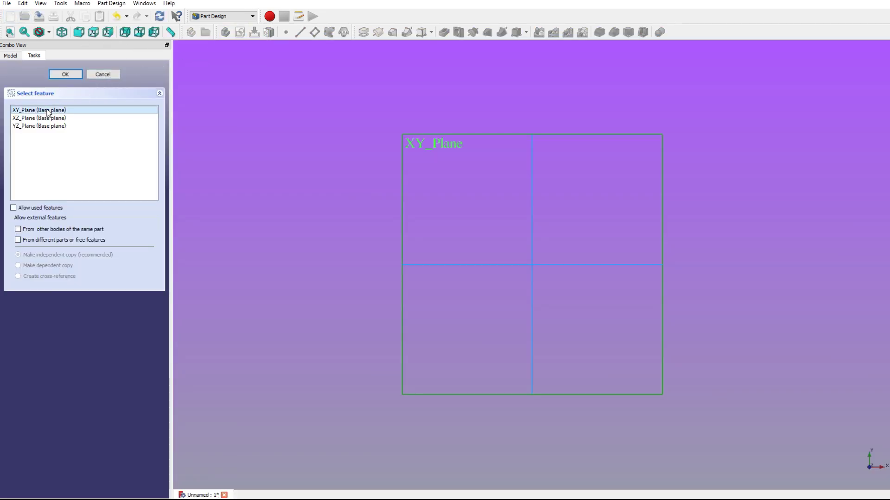
pyautogui.click(67, 74)
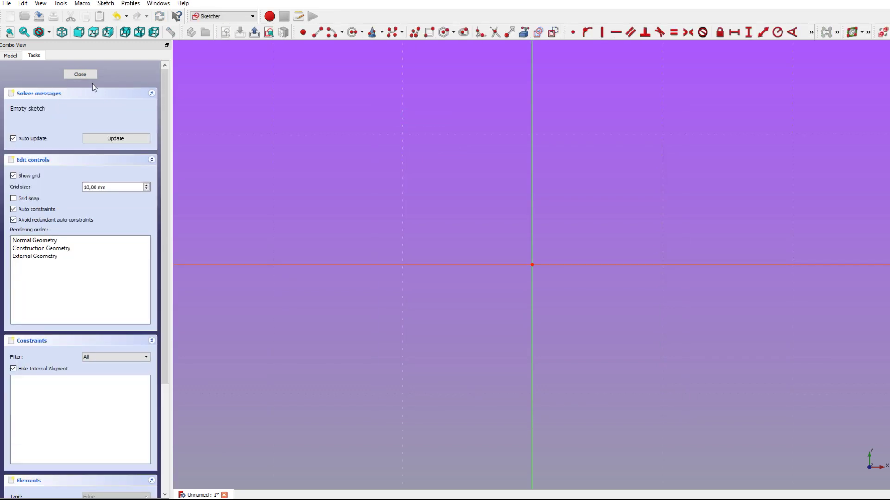
# Draw a horizontal top line and two vertical legs hanging from its ends
pyautogui.scroll(-5, 534, 262)
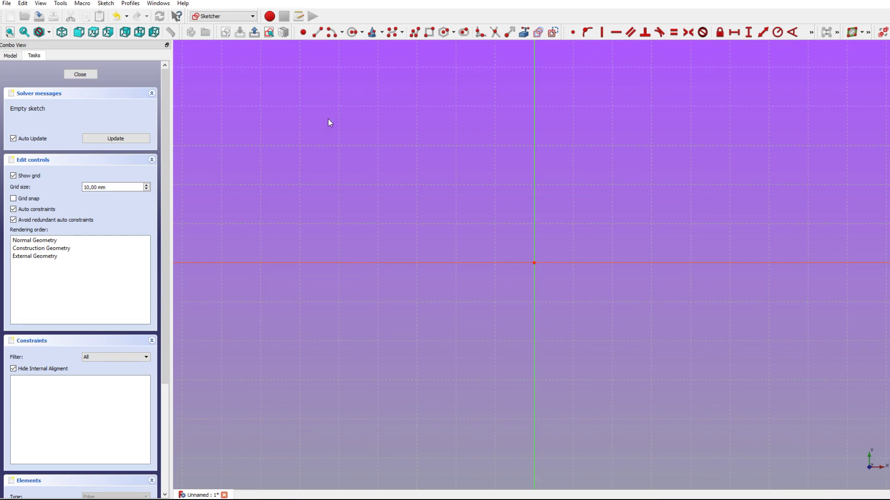
pyautogui.click(317, 33)
pyautogui.click(478, 211)
pyautogui.click(584, 211)
pyautogui.click(475, 205)
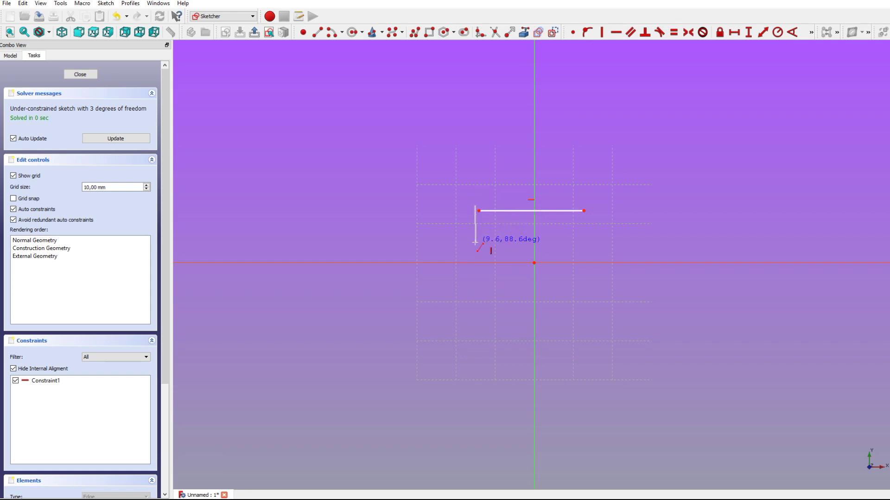
pyautogui.click(475, 243)
pyautogui.click(591, 205)
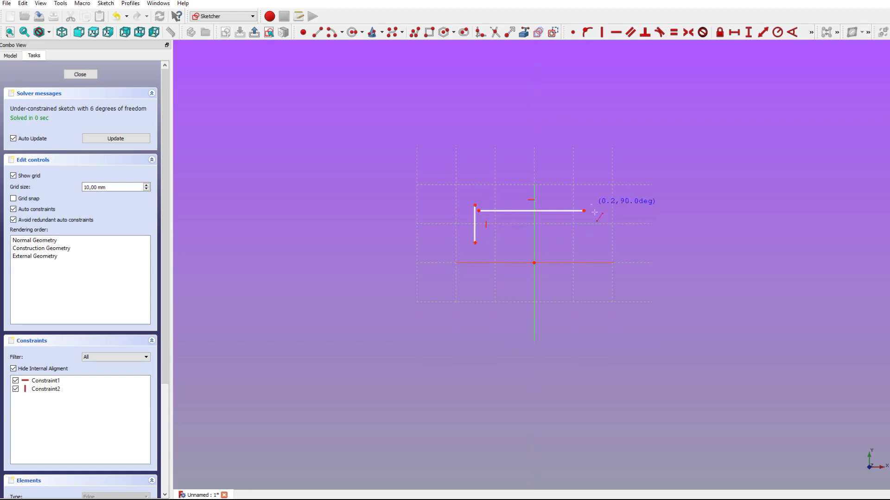
pyautogui.click(592, 245)
# Make the endpoints coincident at both top corners
pyautogui.moveTo(453, 188); pyautogui.dragTo(492, 228)
pyautogui.click(574, 32)
pyautogui.moveTo(573, 203); pyautogui.dragTo(605, 222)
pyautogui.click(572, 35)
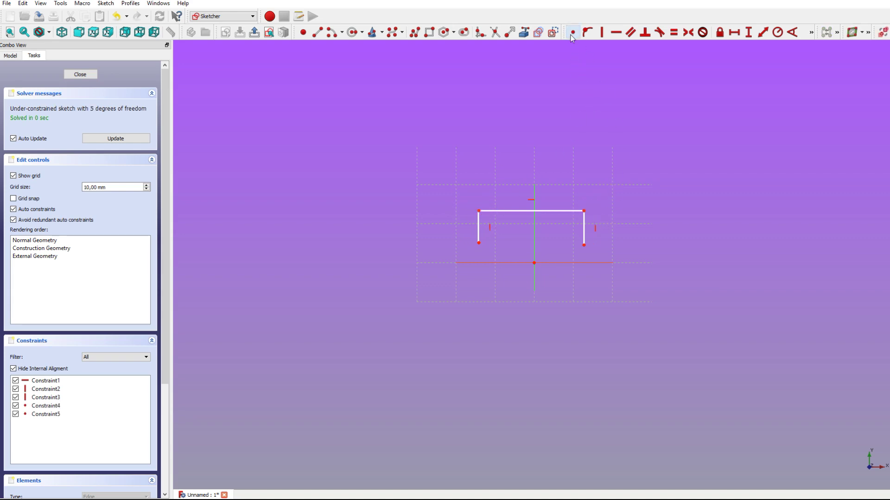
# Make the two top corners symmetric about the vertical axis
pyautogui.click(479, 214)
pyautogui.click(584, 212)
pyautogui.click(535, 236)
pyautogui.click(688, 34)
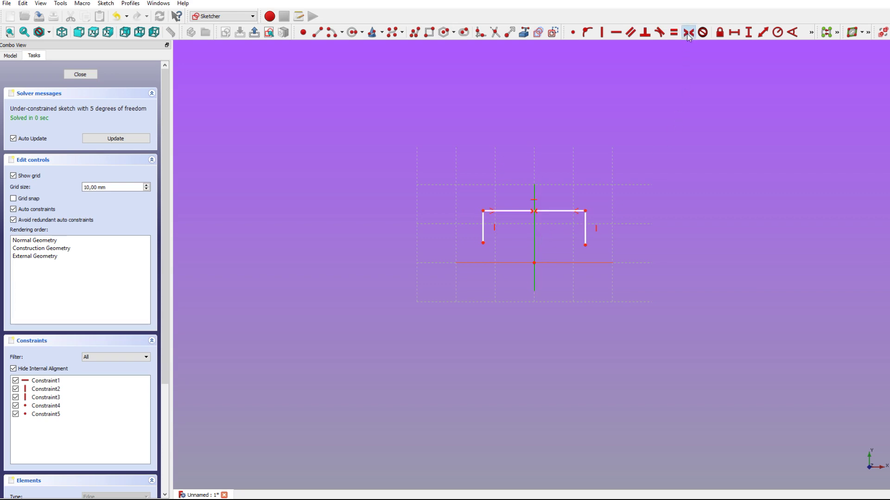
# Dimension the top-right corner 14 mm horizontally and 14 mm vertically
pyautogui.click(586, 211)
pyautogui.click(734, 32)
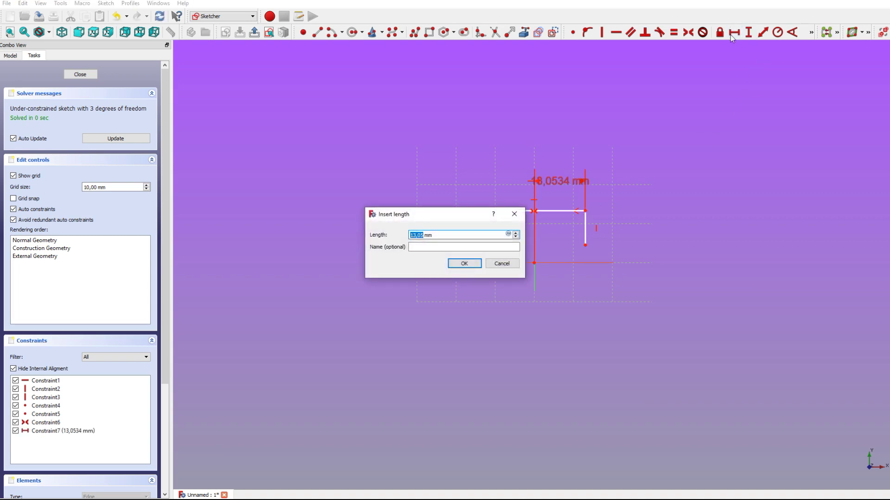
pyautogui.write('1')
pyautogui.press('Return')
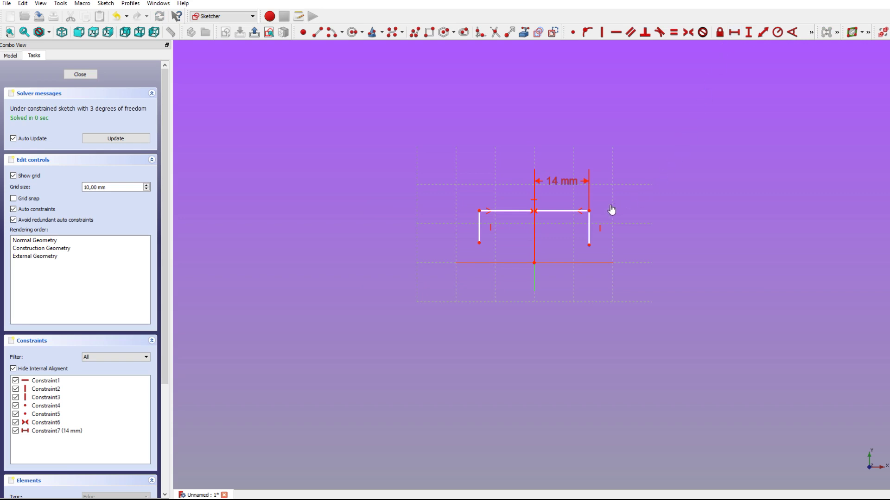
pyautogui.click(589, 211)
pyautogui.click(749, 34)
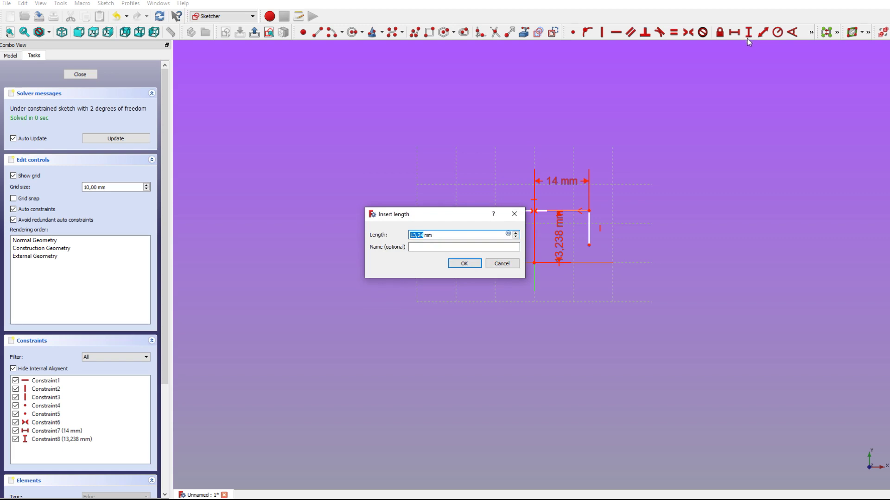
pyautogui.write('14')
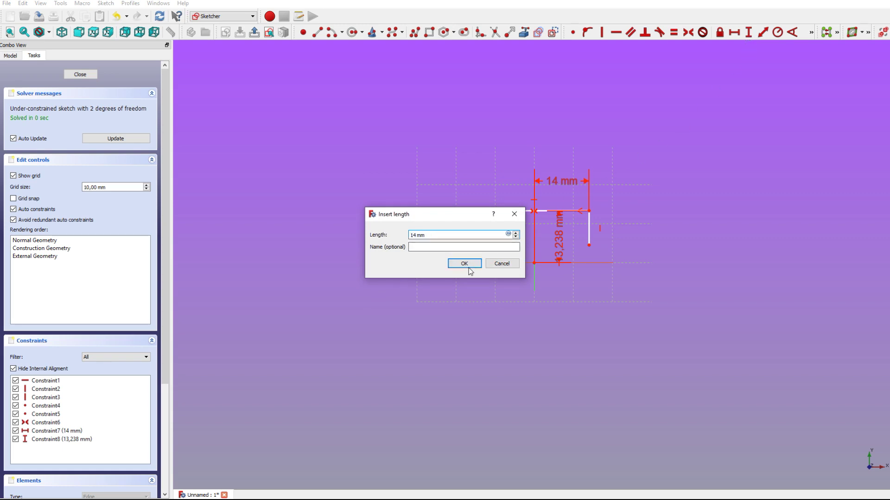
pyautogui.click(465, 267)
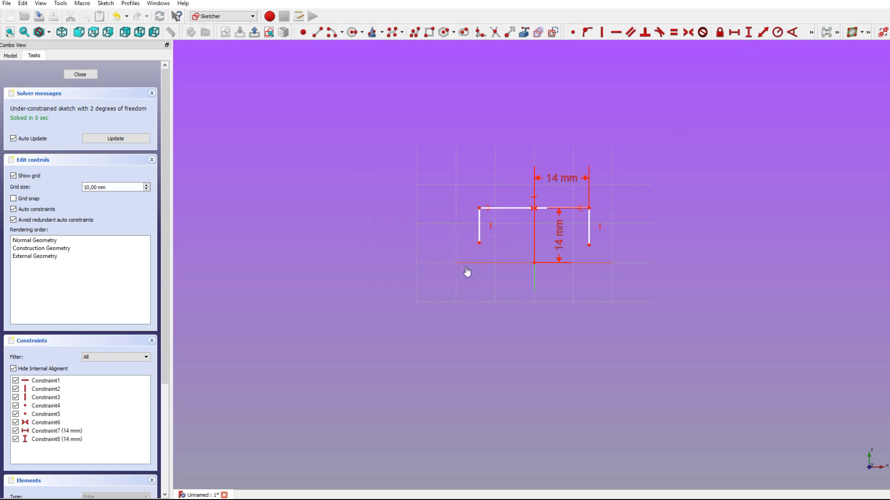
# Add a 6,6 mm vertical distance to the right leg's lower end and reposition labels
pyautogui.click(589, 245)
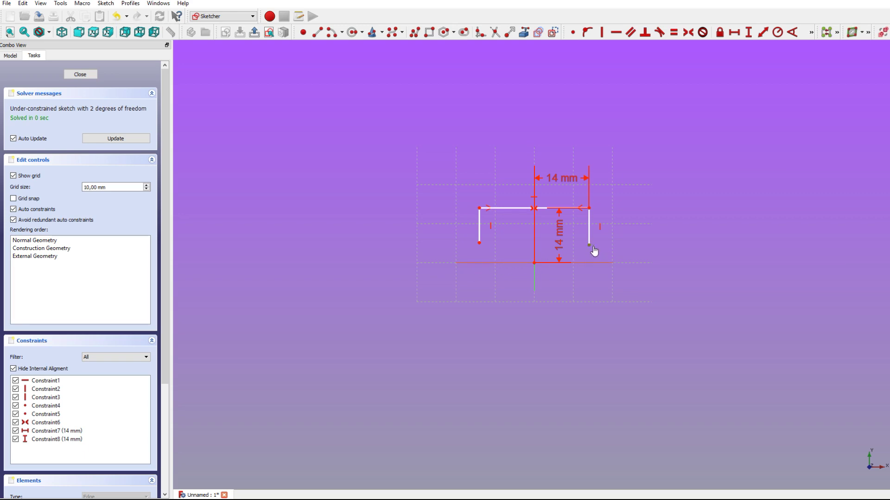
pyautogui.click(750, 33)
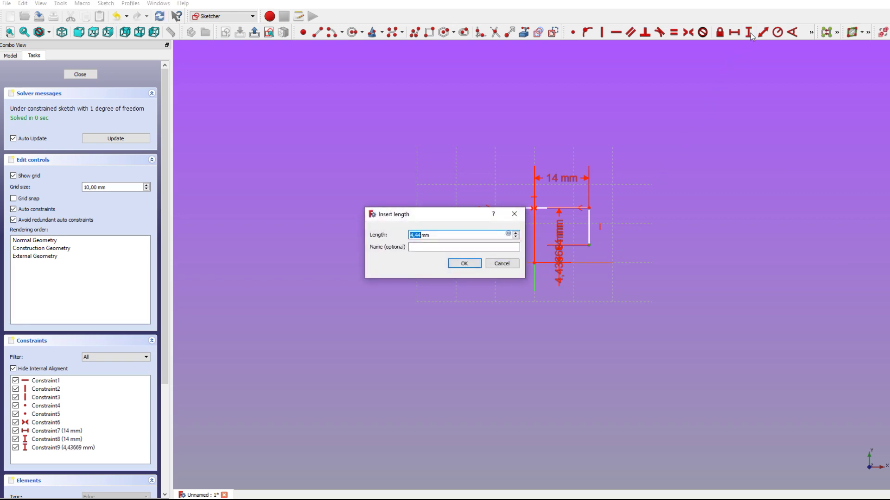
pyautogui.write('6,')
pyautogui.press('Return')
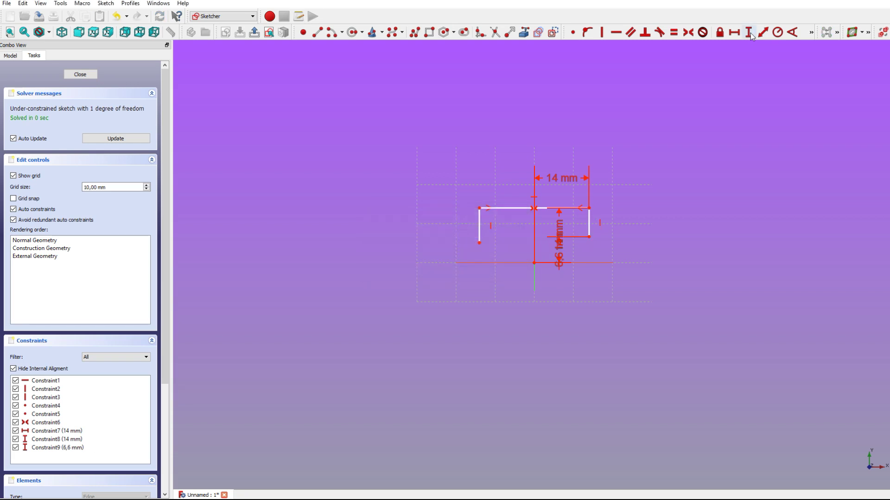
pyautogui.moveTo(561, 259); pyautogui.dragTo(575, 294)
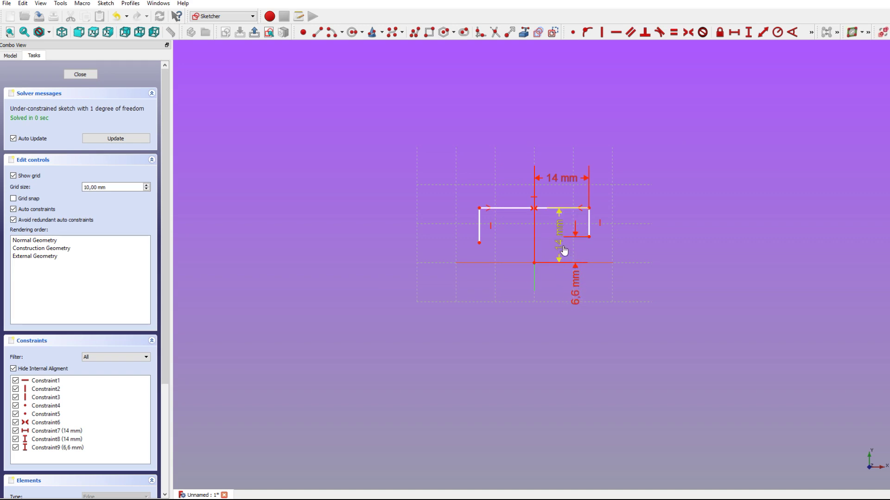
pyautogui.moveTo(568, 246)
pyautogui.mouseDown()
pyautogui.moveTo(601, 175)
pyautogui.moveTo(626, 200)
pyautogui.mouseUp()
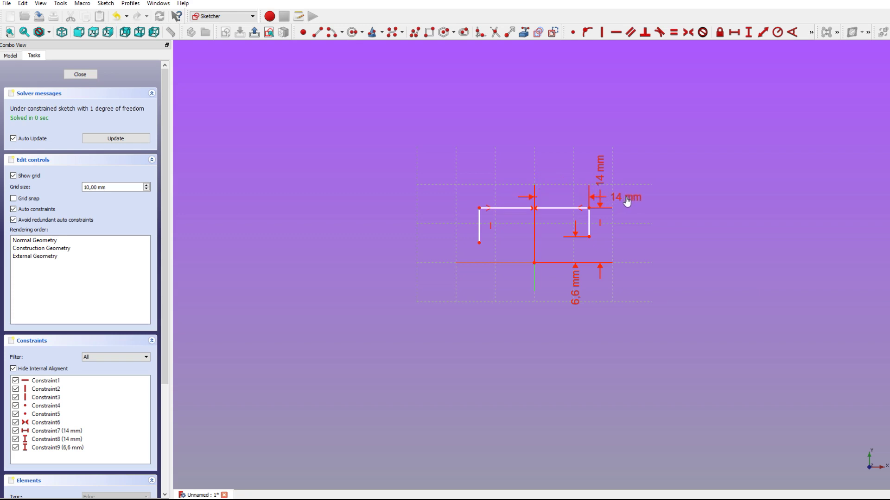
# Make the leg ends symmetric to fully constrain the sketch, then begin a line at the right leg
pyautogui.click(479, 244)
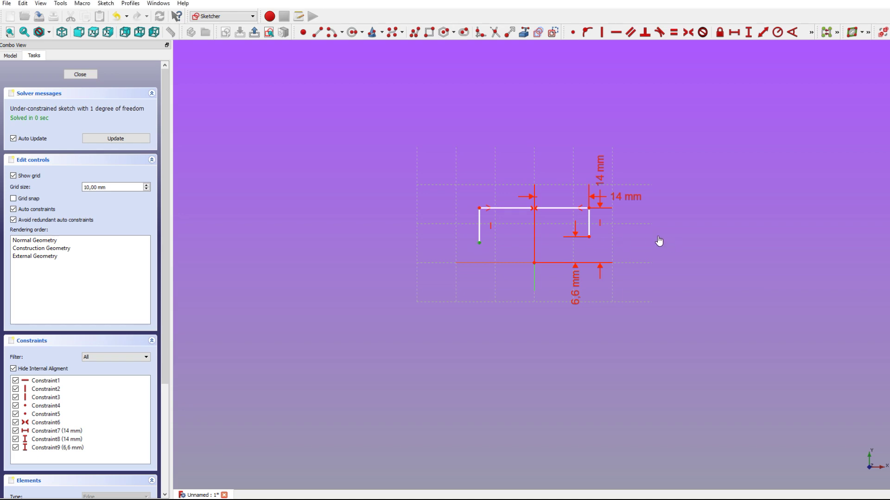
pyautogui.click(589, 237)
pyautogui.click(687, 35)
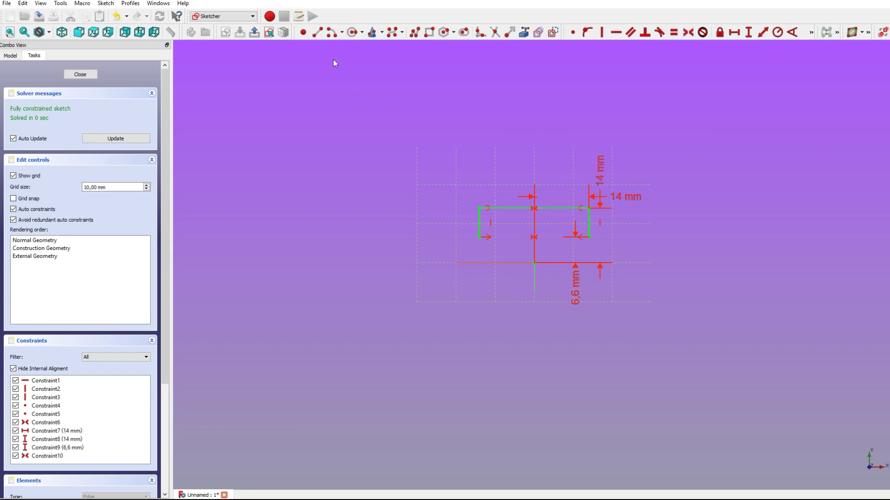
pyautogui.click(318, 32)
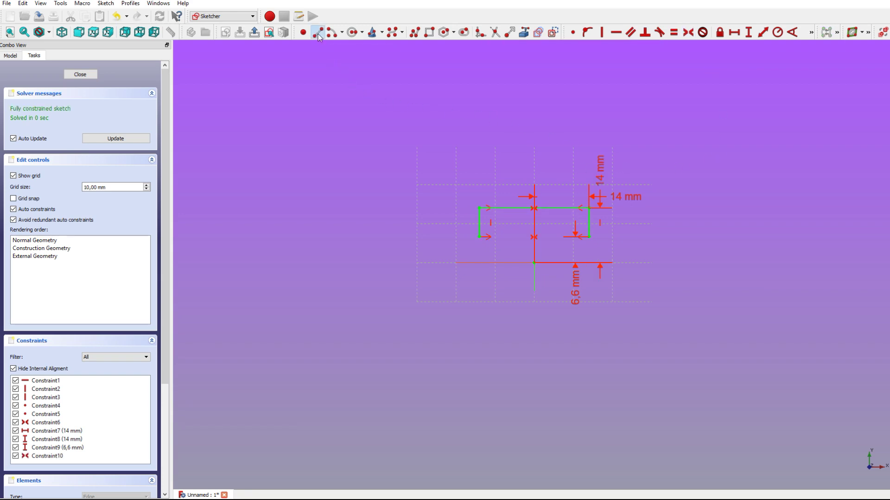
pyautogui.click(590, 237)
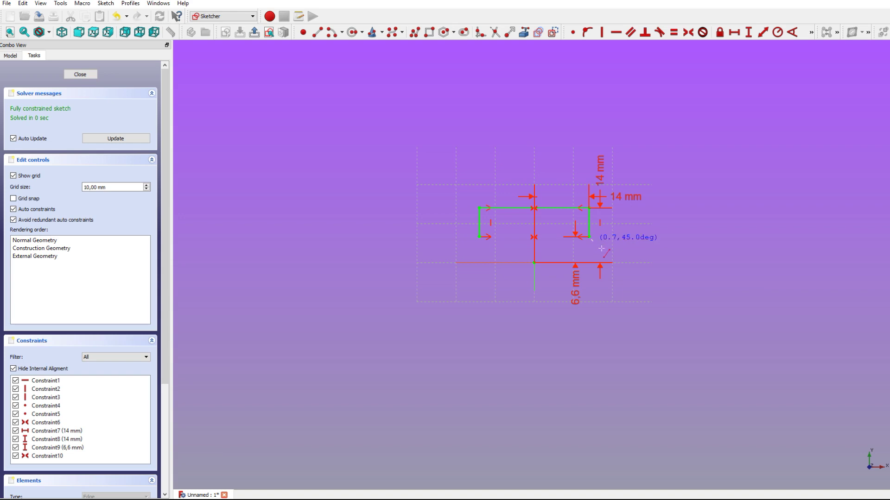
# Draw short slanted segments from the right leg and a long line down past the axis
pyautogui.click(631, 249)
pyautogui.click(629, 254)
pyautogui.click(616, 262)
pyautogui.click(617, 269)
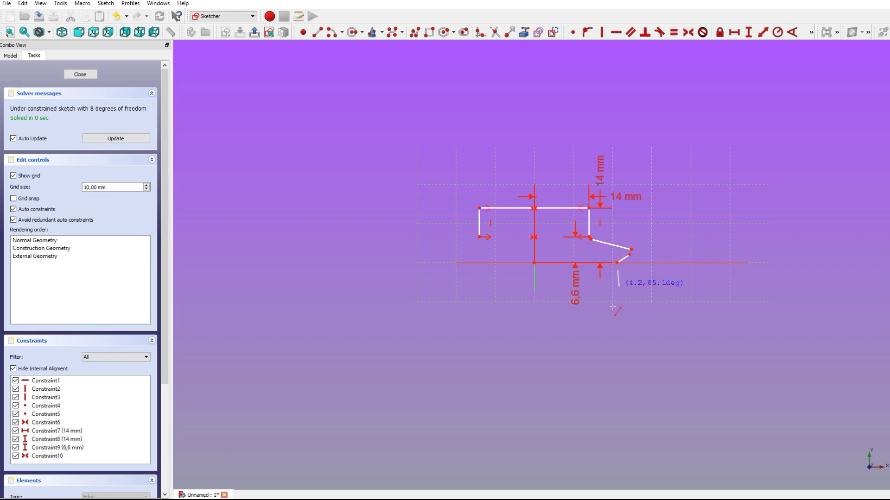
pyautogui.click(606, 475)
pyautogui.rightClick(627, 427)
# Make the new segments' endpoints coincident at the axis, slanted corner and right leg
pyautogui.click(616, 262)
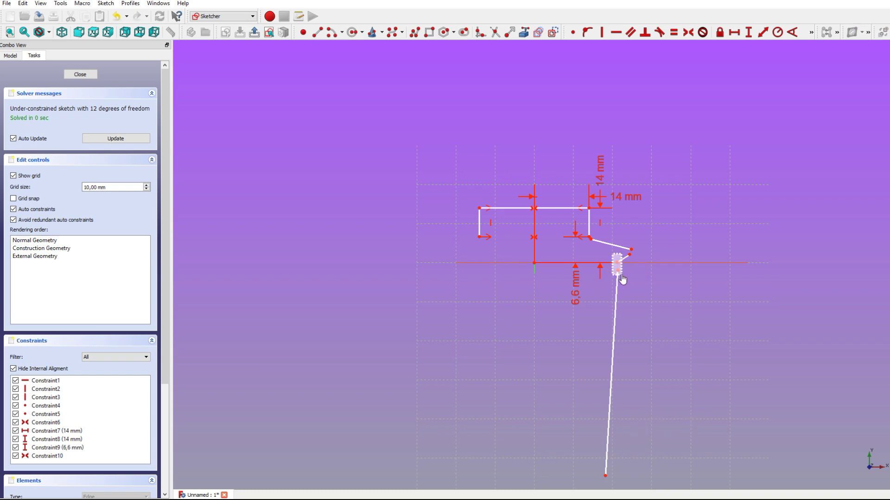
pyautogui.click(573, 32)
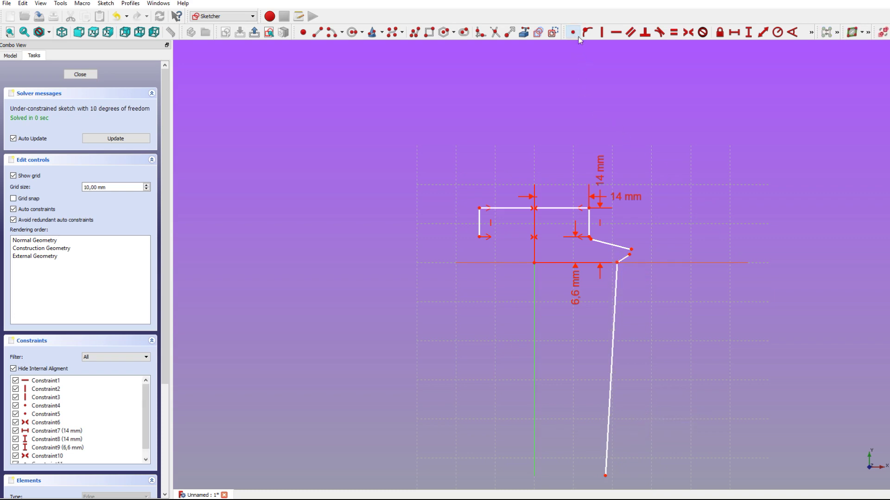
pyautogui.moveTo(640, 269); pyautogui.dragTo(641, 271)
pyautogui.click(574, 33)
pyautogui.moveTo(596, 250); pyautogui.dragTo(596, 250)
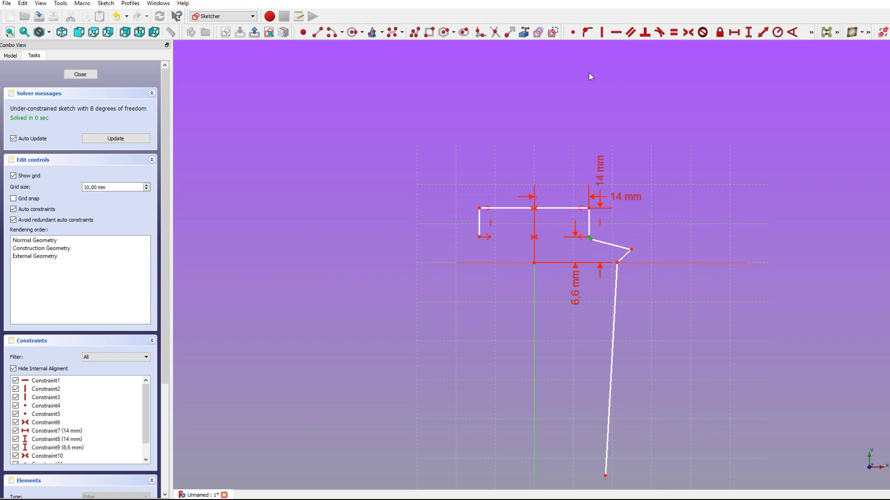
pyautogui.click(574, 32)
pyautogui.click(631, 250)
# Dimension the outer corner vertex at 4,4 mm vertically and 25 mm horizontally
pyautogui.click(747, 34)
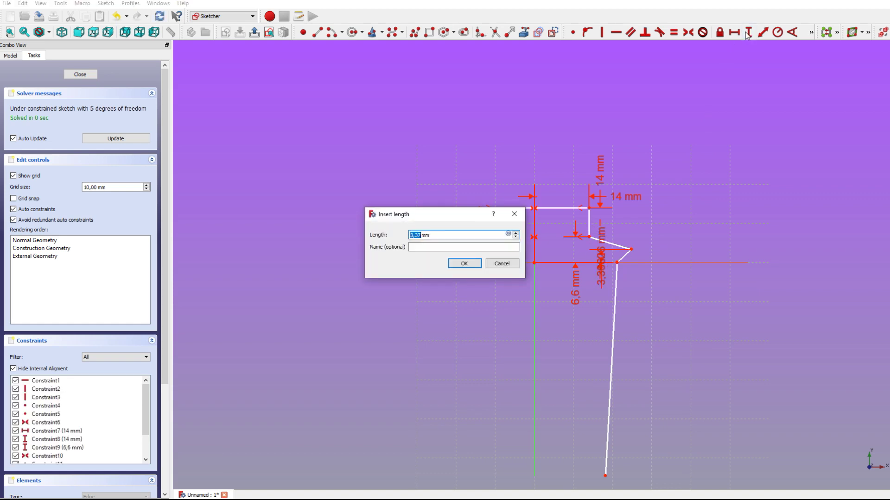
pyautogui.write('4')
pyautogui.press('Return')
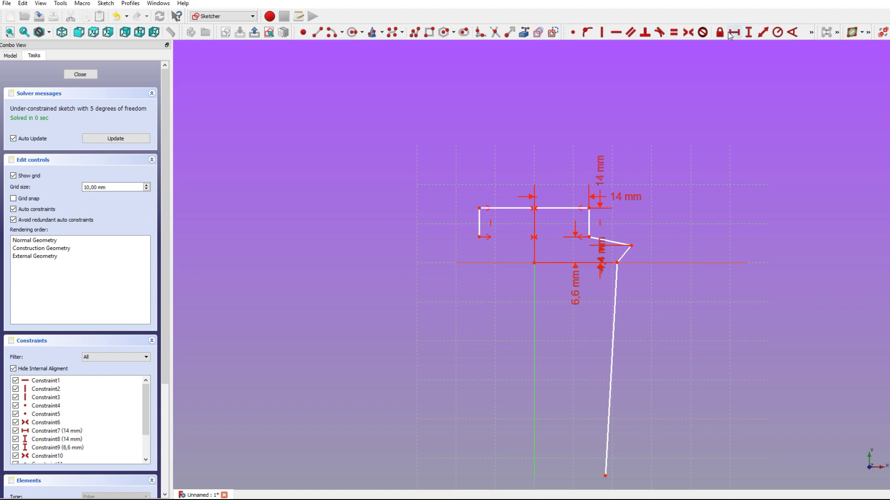
pyautogui.moveTo(627, 247); pyautogui.dragTo(667, 218)
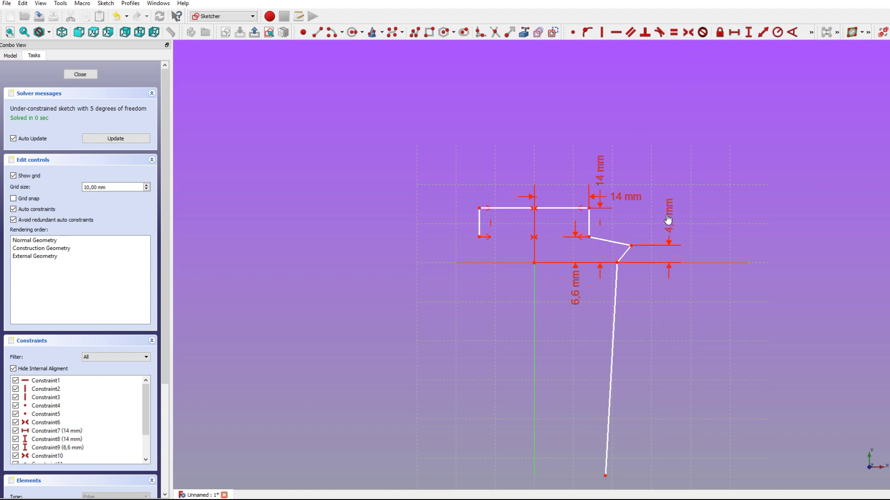
pyautogui.click(632, 247)
pyautogui.click(734, 33)
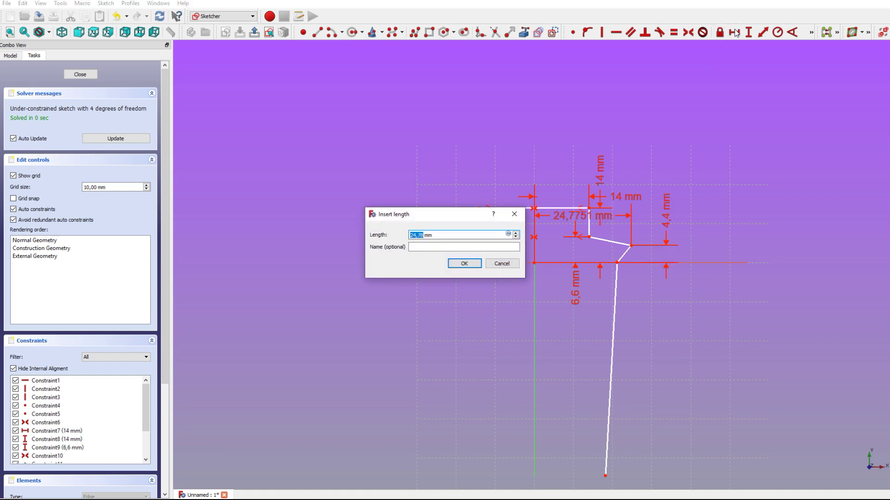
pyautogui.write('2')
pyautogui.press('Return')
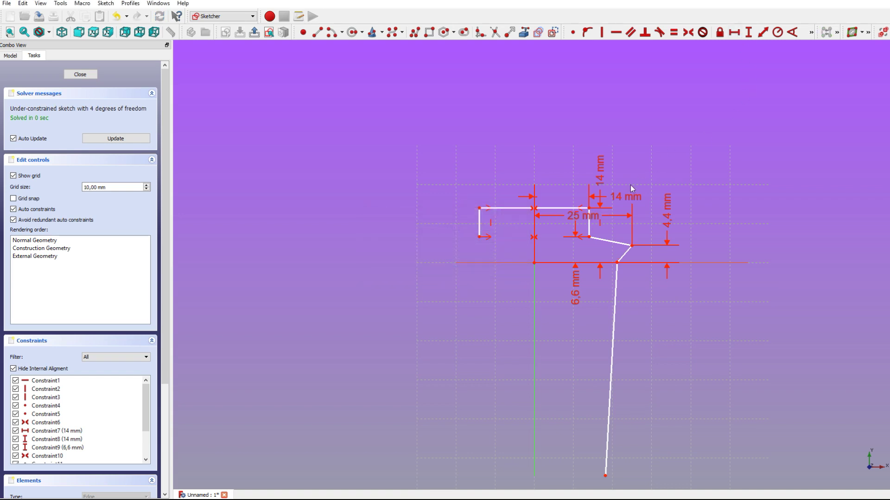
pyautogui.moveTo(585, 217); pyautogui.dragTo(698, 239)
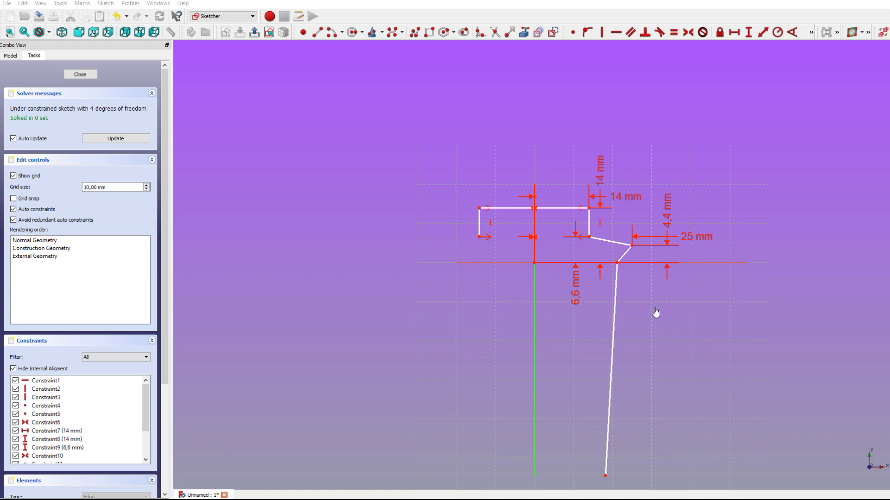
# Fix the slope and long line joint at 23 mm horizontally and 2,26 mm vertically
pyautogui.moveTo(616, 263); pyautogui.dragTo(616, 258)
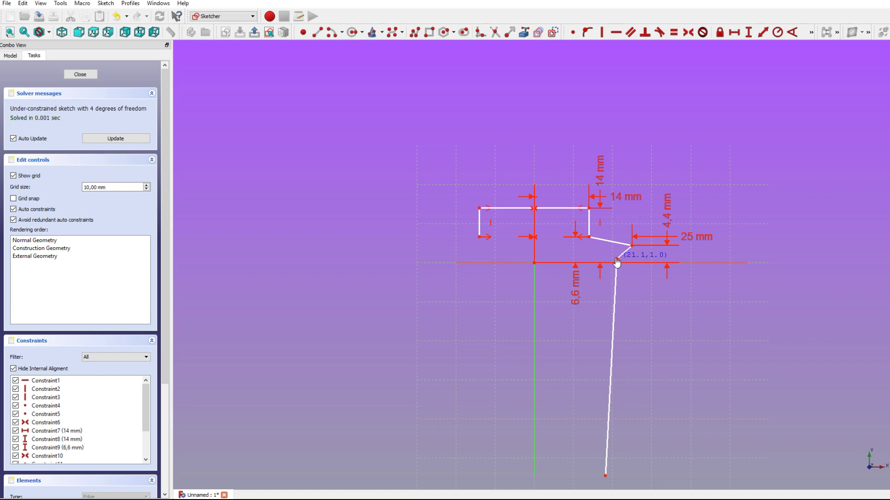
pyautogui.click(616, 257)
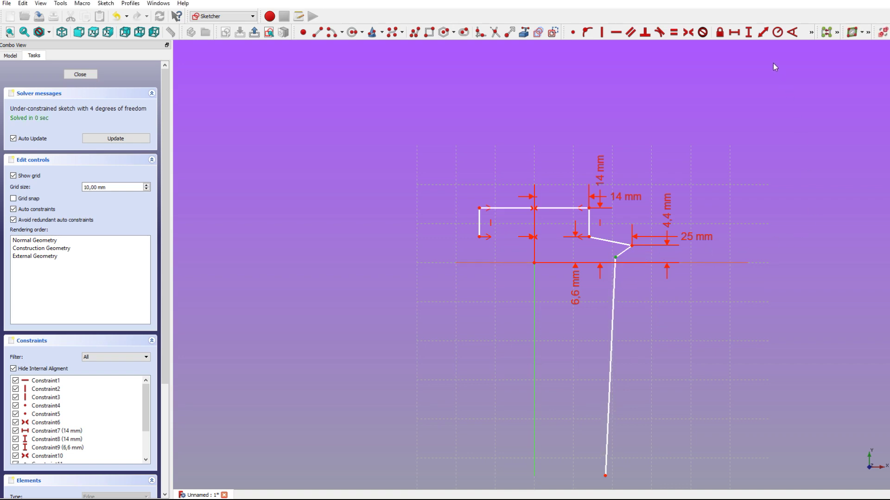
pyautogui.click(738, 35)
pyautogui.write('23')
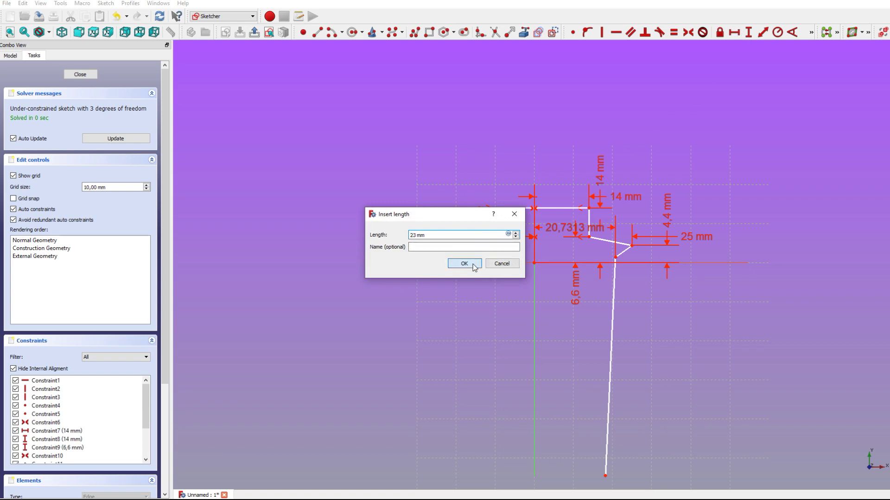
pyautogui.click(472, 263)
pyautogui.moveTo(585, 230); pyautogui.dragTo(769, 263)
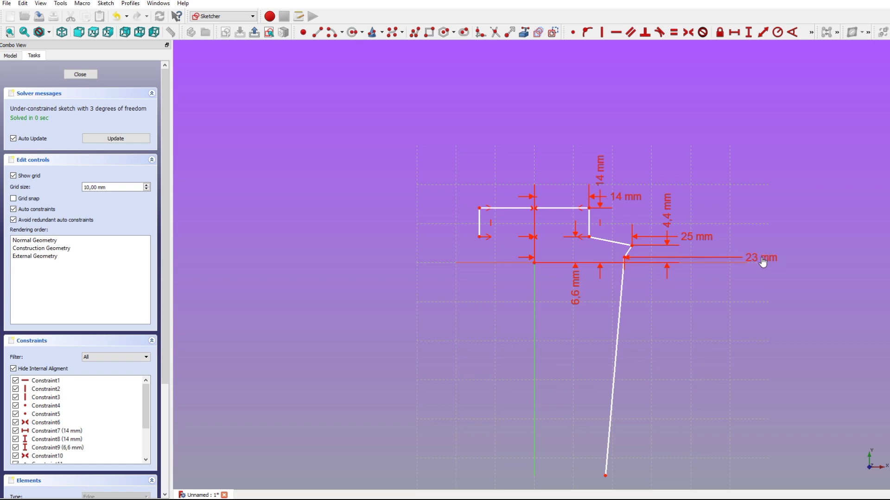
pyautogui.click(625, 258)
pyautogui.click(751, 32)
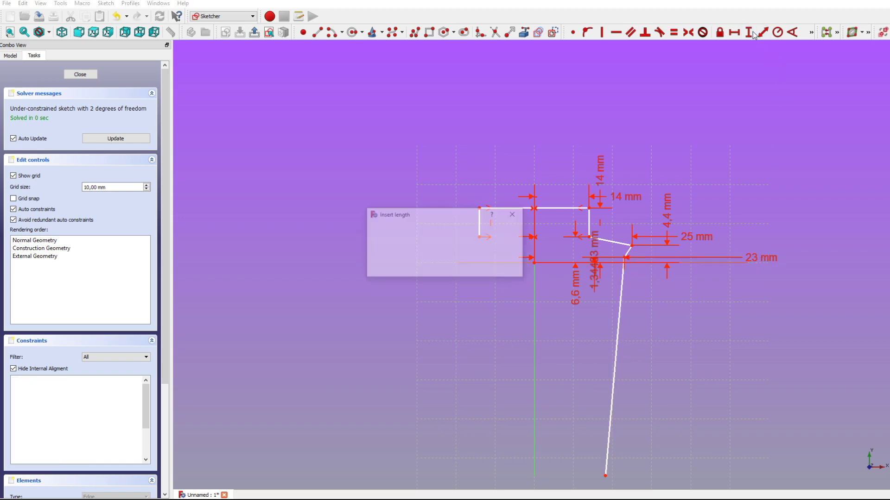
pyautogui.write('2,26')
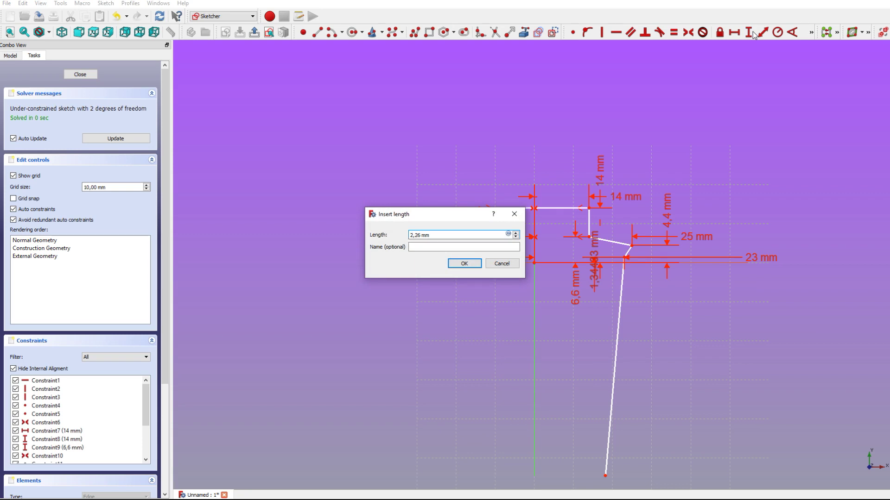
pyautogui.press('Return')
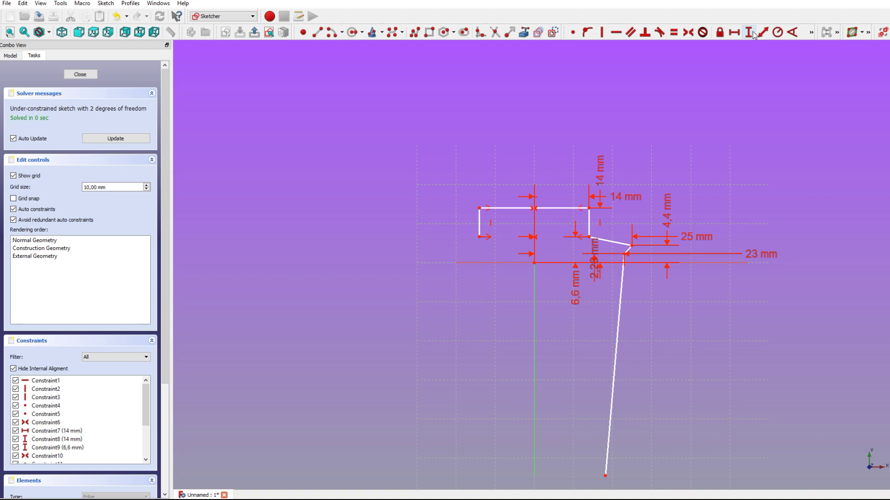
pyautogui.moveTo(597, 254); pyautogui.dragTo(734, 222)
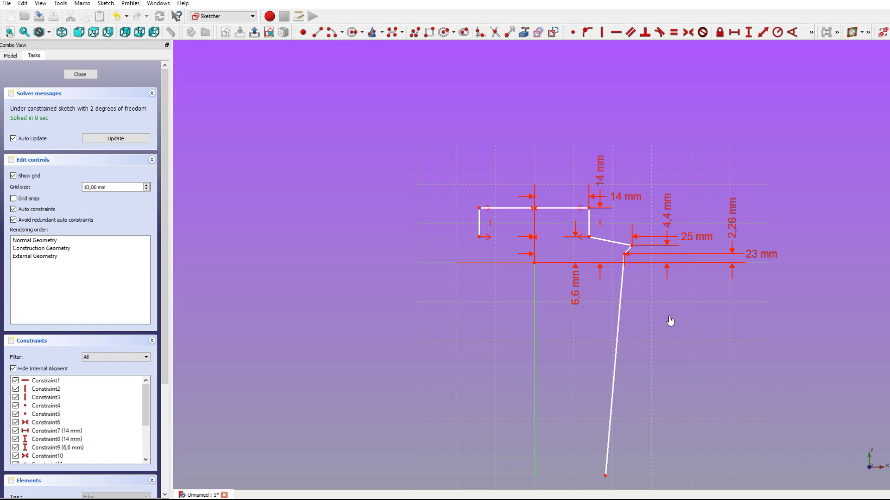
pyautogui.press('Up')
pyautogui.press('Up')
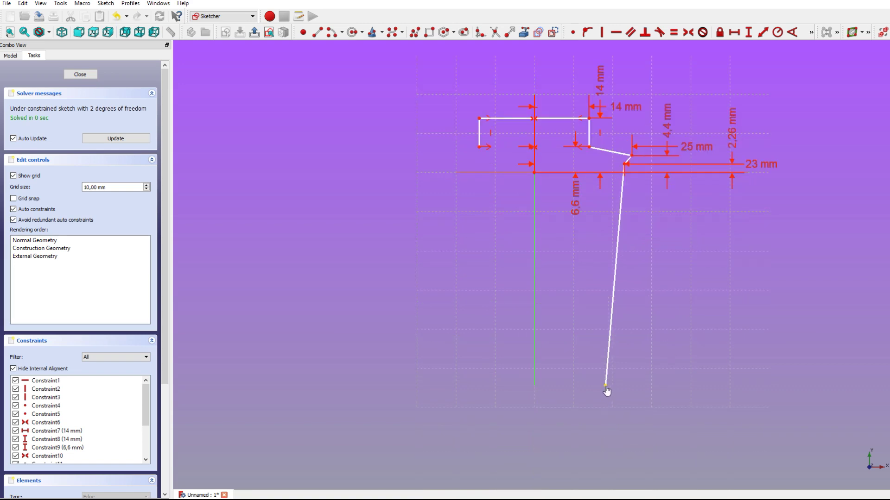
# Pull the long line nearly vertical and set its bottom end 20,5 mm across
pyautogui.moveTo(610, 393); pyautogui.dragTo(630, 392)
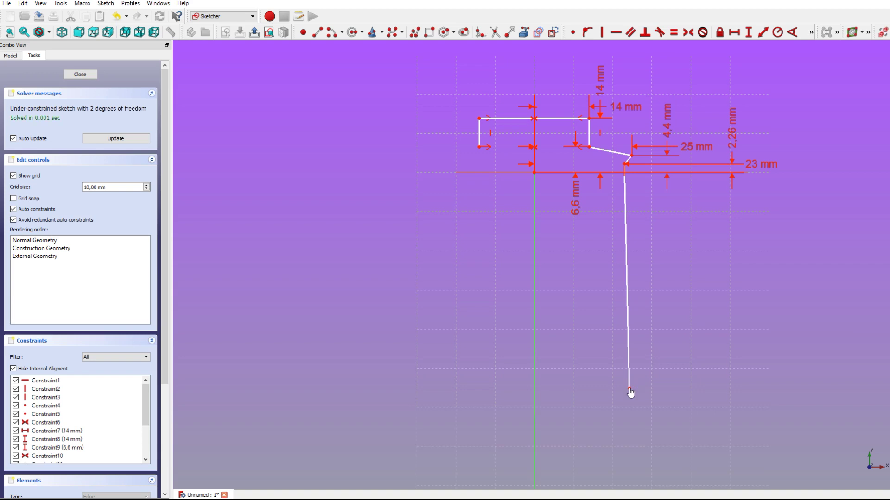
pyautogui.click(629, 389)
pyautogui.click(734, 32)
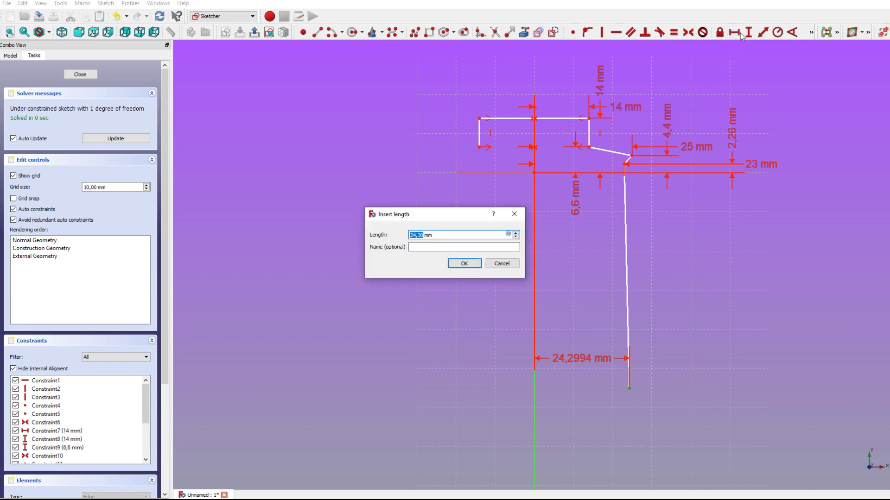
pyautogui.write('20')
pyautogui.press('Return')
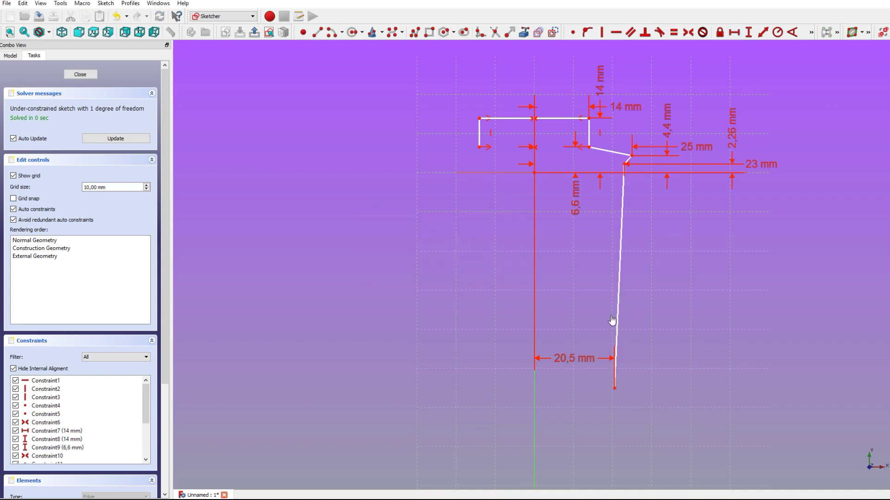
pyautogui.moveTo(581, 361)
pyautogui.mouseDown()
pyautogui.moveTo(697, 386)
pyautogui.moveTo(678, 384)
pyautogui.mouseUp()
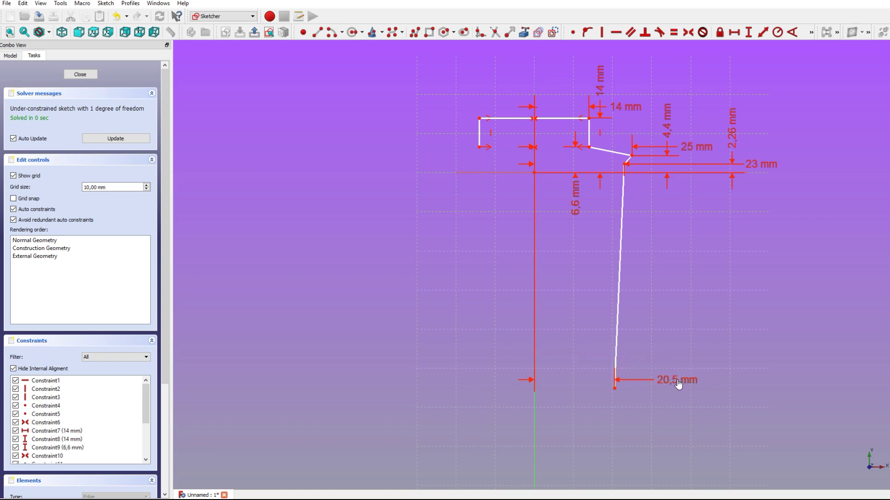
# Set the long line's bottom end at -51,73 mm vertically and move the label aside
pyautogui.click(615, 389)
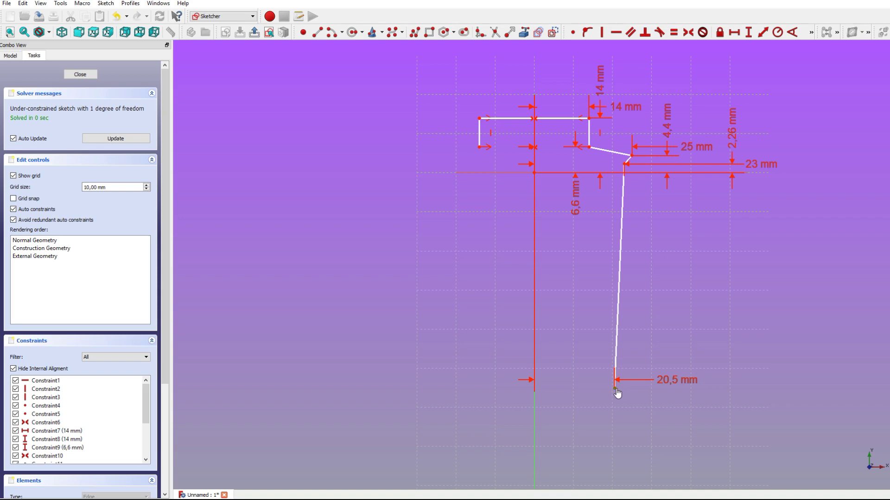
pyautogui.click(753, 34)
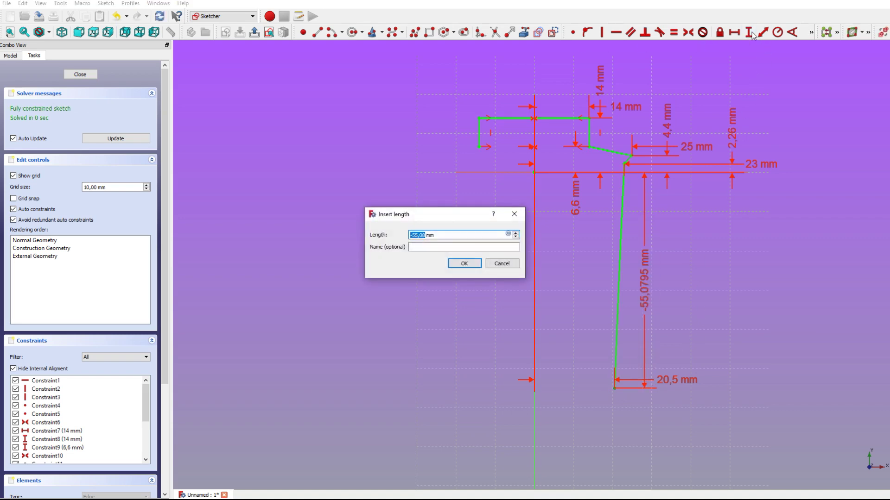
pyautogui.write('-')
pyautogui.press('Return')
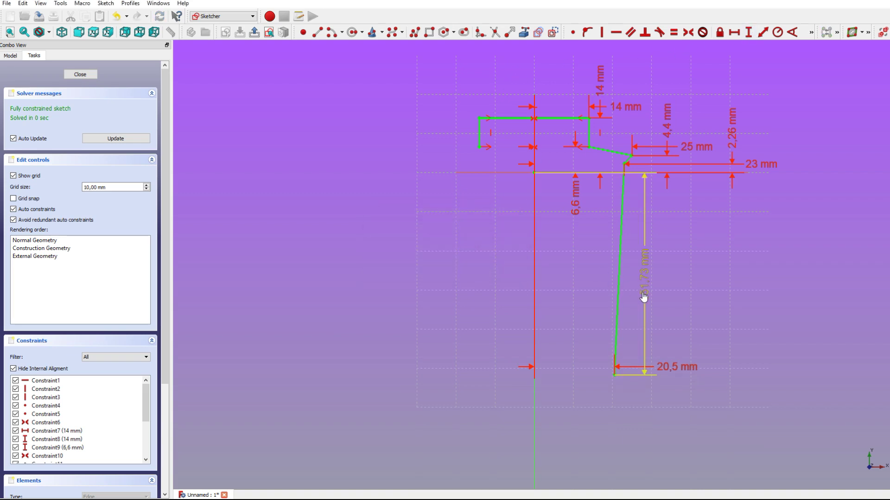
pyautogui.moveTo(644, 297); pyautogui.dragTo(682, 417)
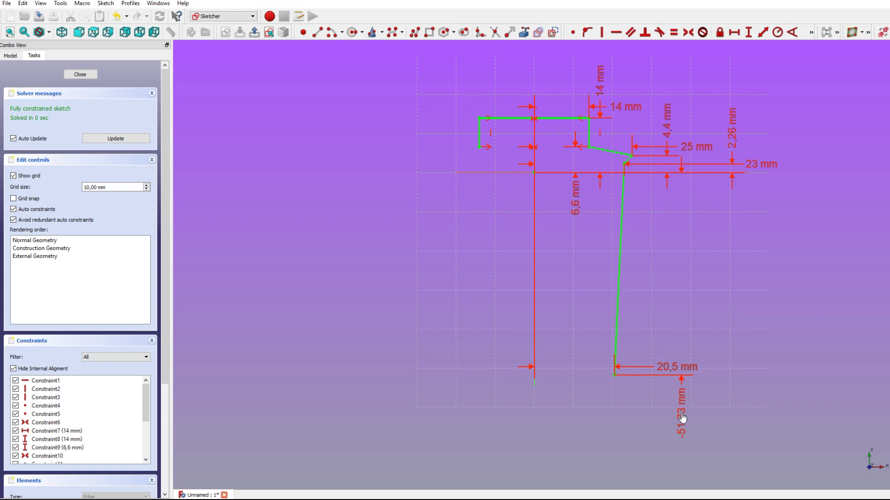
pyautogui.moveTo(682, 417); pyautogui.dragTo(709, 419)
pyautogui.moveTo(677, 373); pyautogui.dragTo(734, 371)
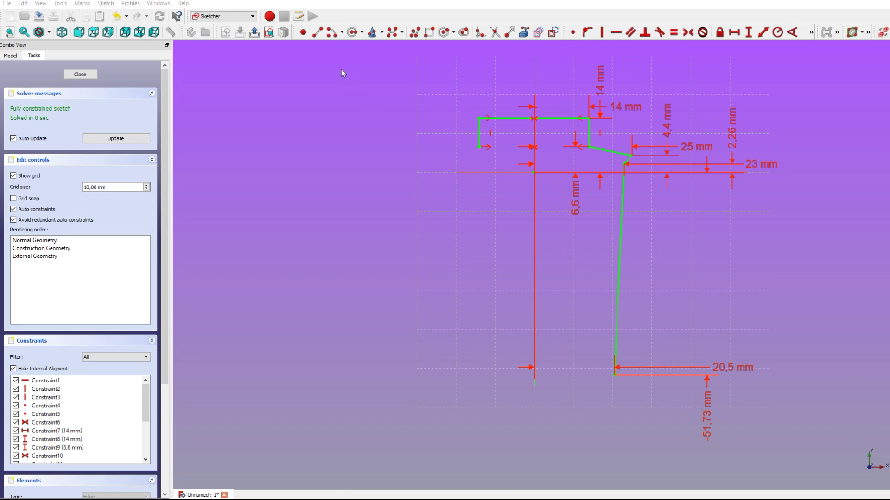
# Draw a short line slanting down-left, joined to the long line's bottom end
pyautogui.click(318, 32)
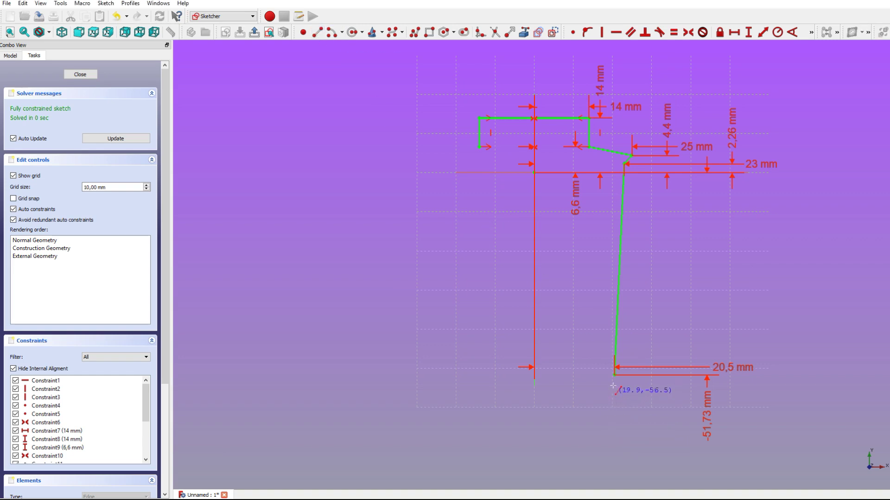
pyautogui.click(615, 375)
pyautogui.click(583, 397)
pyautogui.rightClick(615, 396)
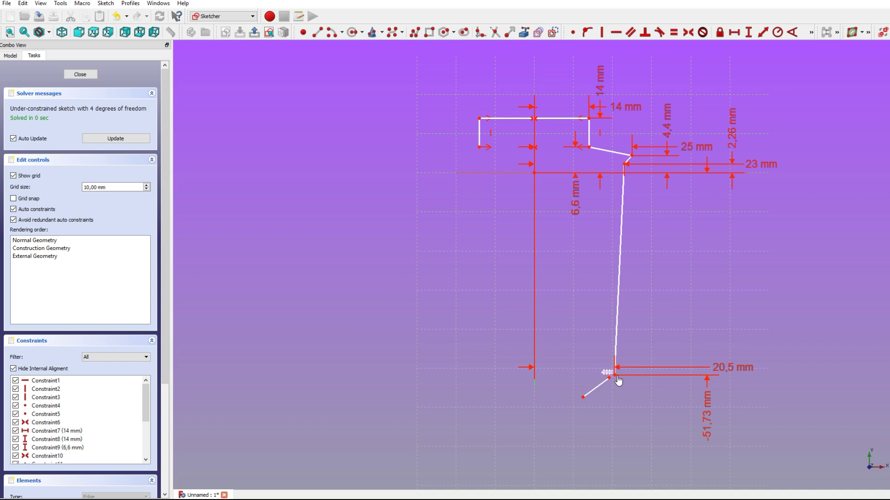
pyautogui.click(610, 378)
pyautogui.click(573, 32)
# Fix the slanted line's free end at -55,4 mm and draw a vertical line below it
pyautogui.click(583, 398)
pyautogui.click(750, 33)
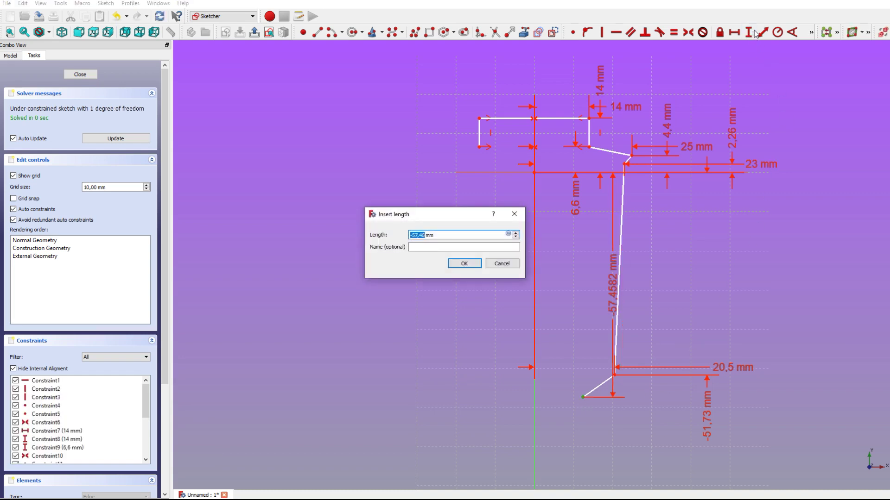
pyautogui.write('-')
pyautogui.press('Return')
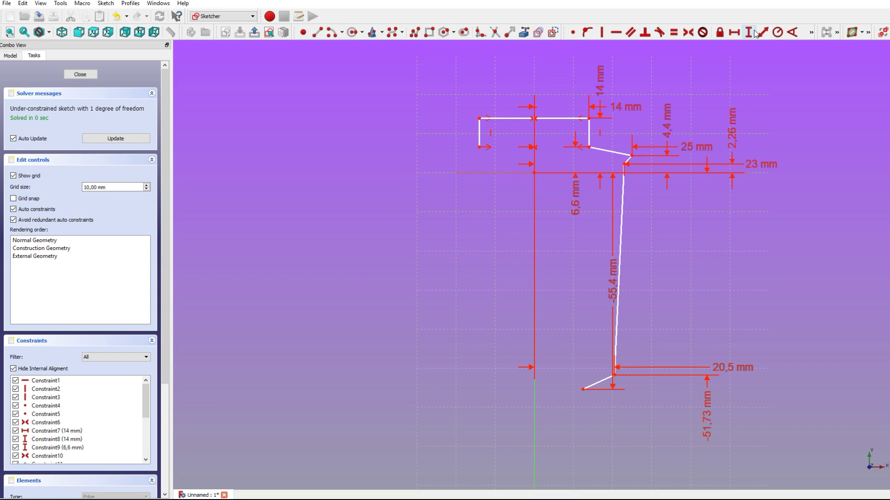
pyautogui.moveTo(614, 300)
pyautogui.mouseDown()
pyautogui.moveTo(658, 431)
pyautogui.moveTo(680, 448)
pyautogui.mouseUp()
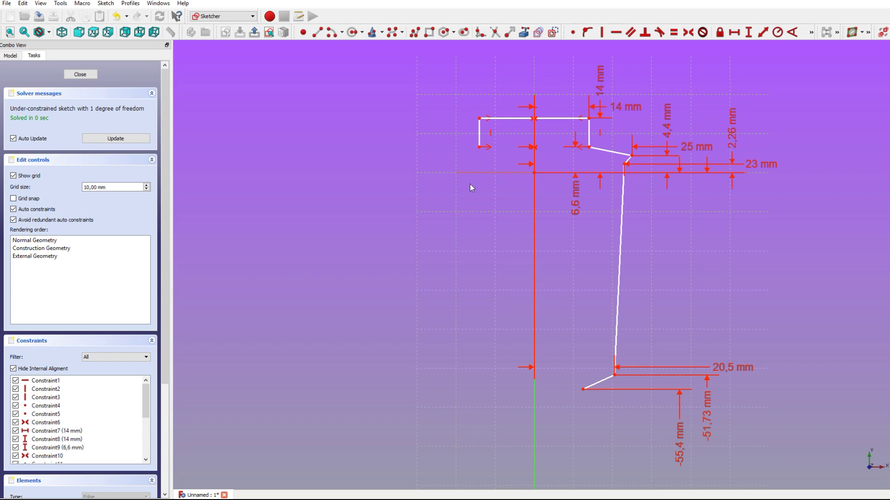
pyautogui.click(319, 33)
pyautogui.click(583, 389)
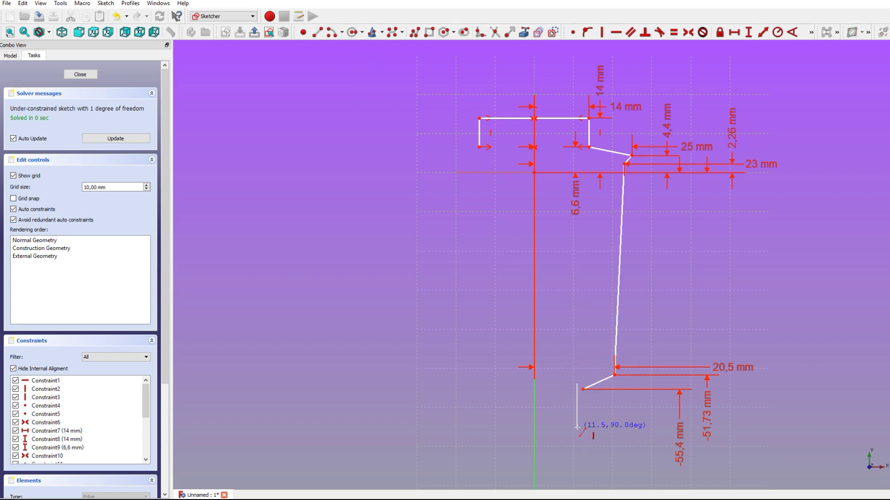
pyautogui.click(578, 428)
# Join the vertical line's top to the slanted line and set its bottom 14 mm across
pyautogui.press('Escape')
pyautogui.moveTo(569, 369); pyautogui.dragTo(588, 395)
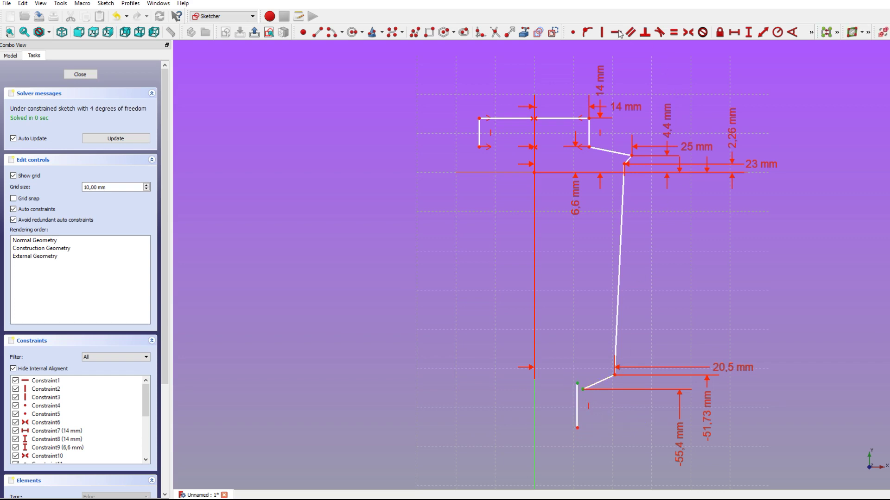
pyautogui.click(573, 32)
pyautogui.click(583, 428)
pyautogui.click(734, 35)
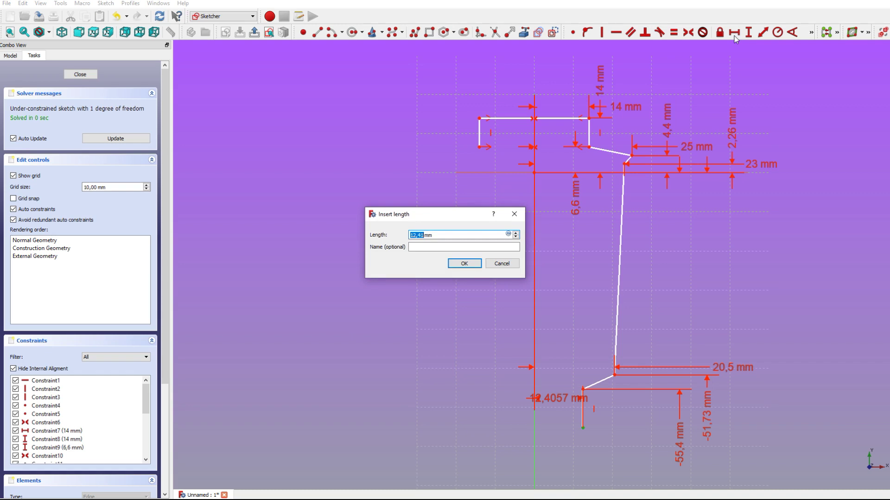
pyautogui.write('1')
pyautogui.click(472, 263)
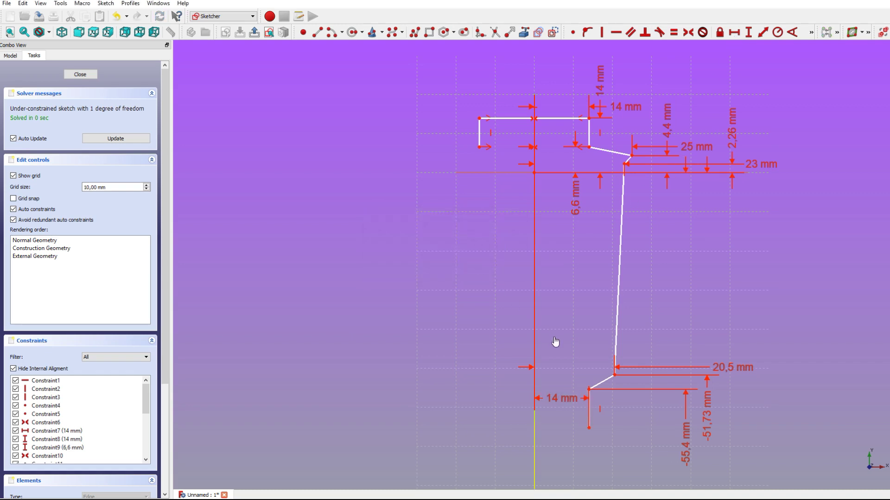
pyautogui.moveTo(574, 409); pyautogui.dragTo(622, 423)
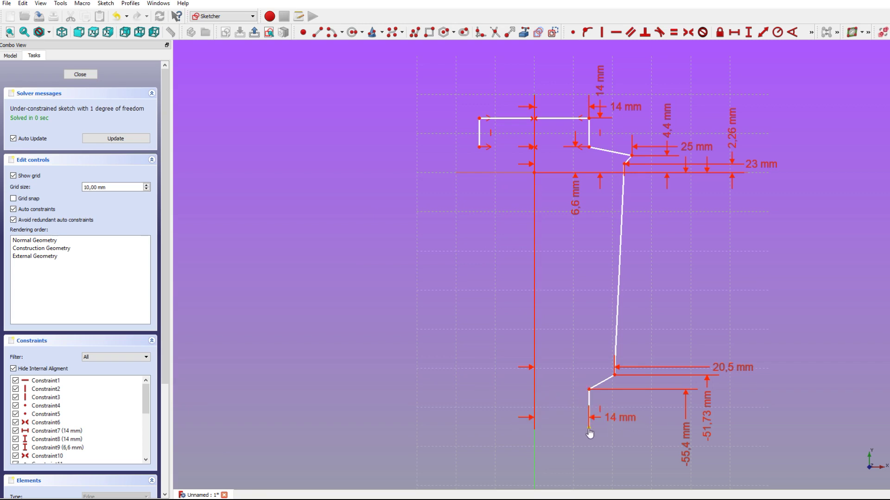
# Set the vertical line's bottom end at -63 mm and tidy the dimension labels
pyautogui.click(749, 33)
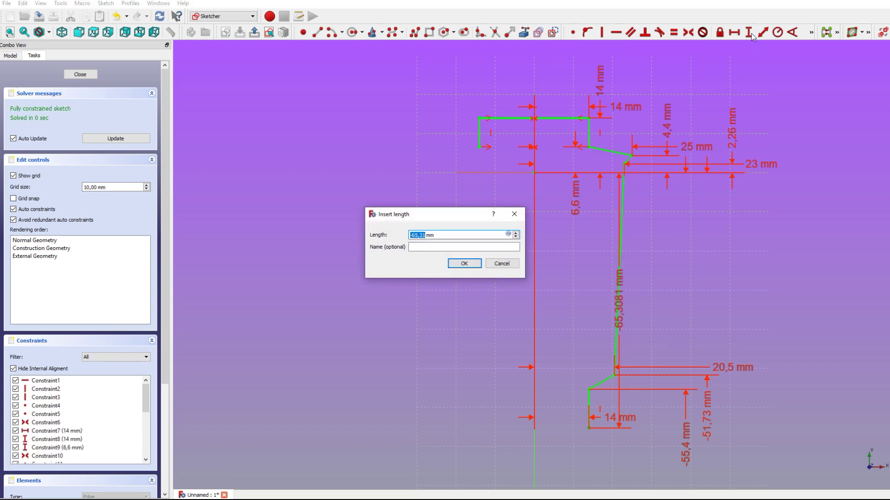
pyautogui.write('-')
pyautogui.press('Return')
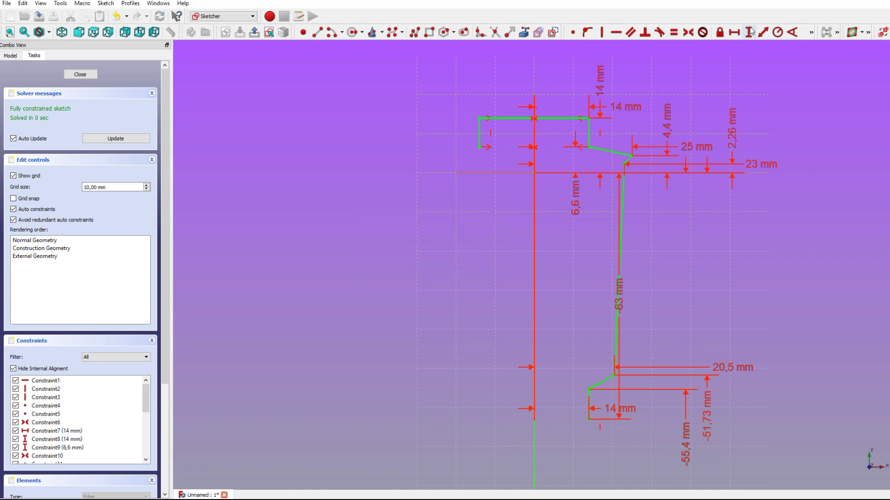
pyautogui.moveTo(620, 309); pyautogui.dragTo(611, 452)
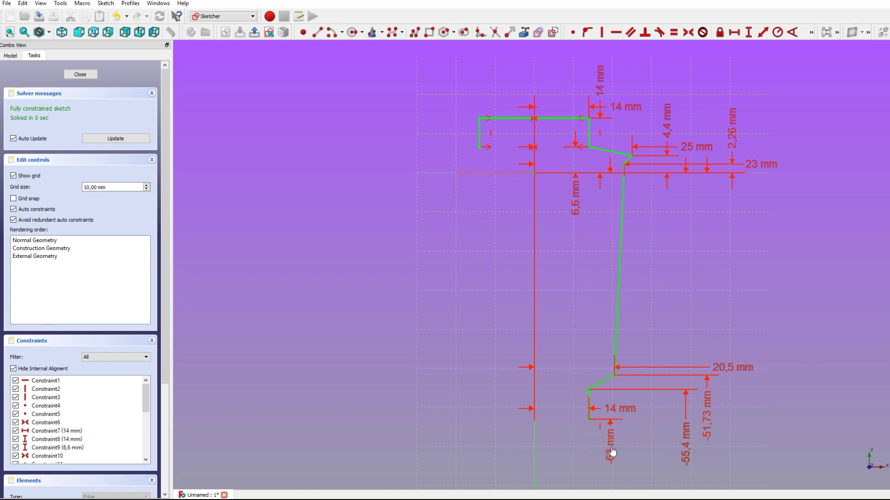
pyautogui.moveTo(621, 416)
pyautogui.mouseDown()
pyautogui.moveTo(631, 415)
pyautogui.moveTo(628, 437)
pyautogui.moveTo(607, 462)
pyautogui.mouseUp()
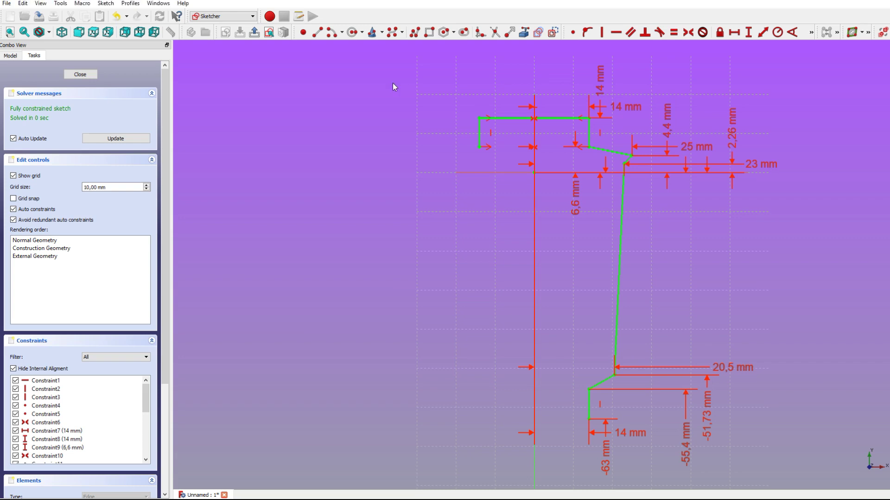
pyautogui.click(416, 34)
# Draw a polyline forming the outline's left side and bottom edge
pyautogui.click(475, 150)
pyautogui.click(435, 164)
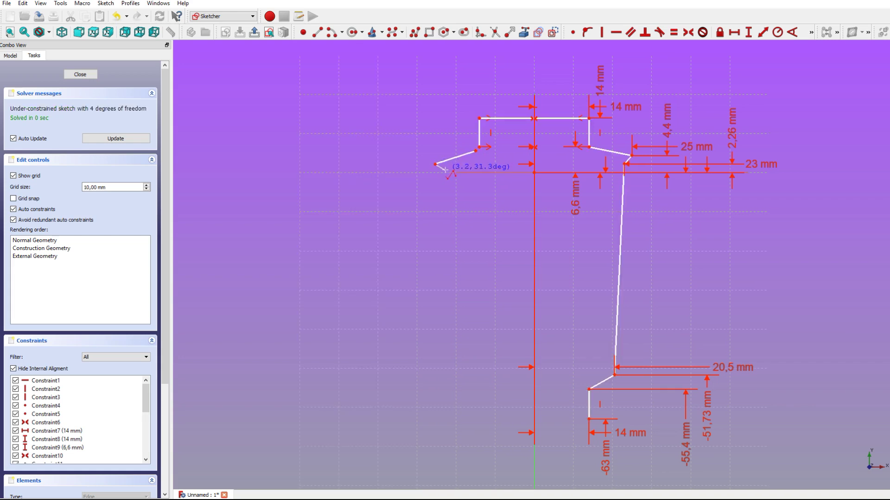
pyautogui.click(446, 171)
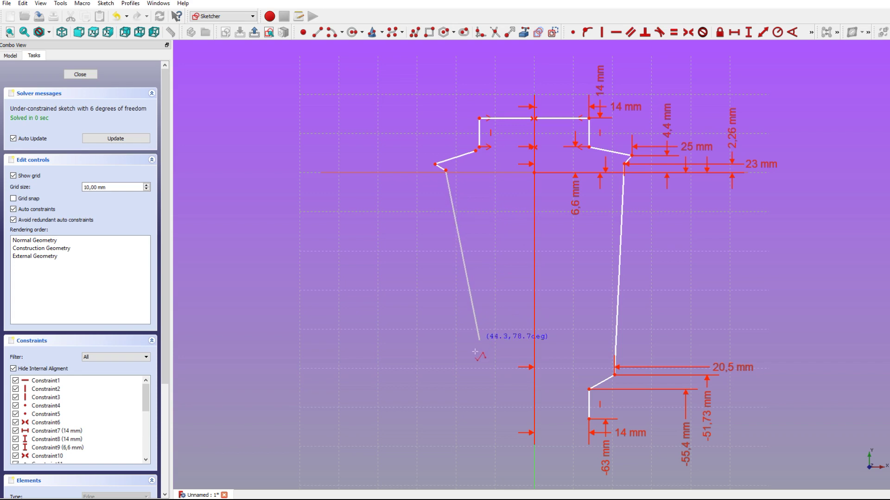
pyautogui.click(466, 365)
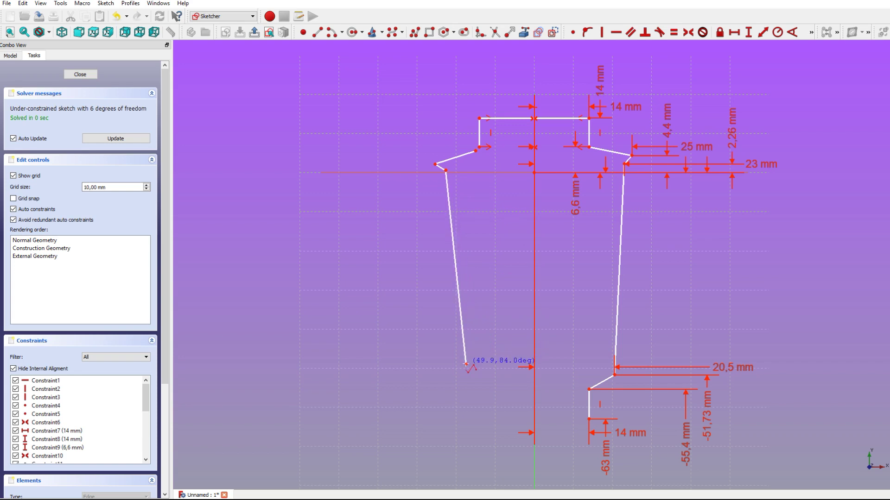
pyautogui.click(497, 381)
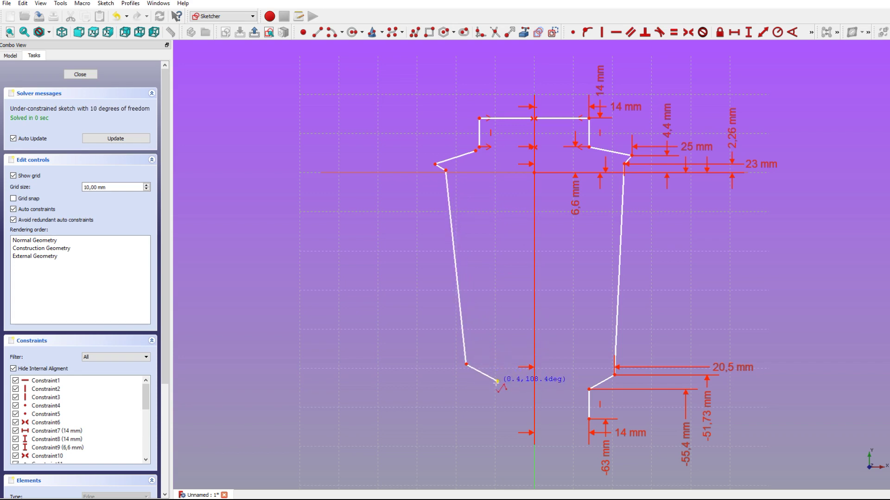
pyautogui.click(497, 411)
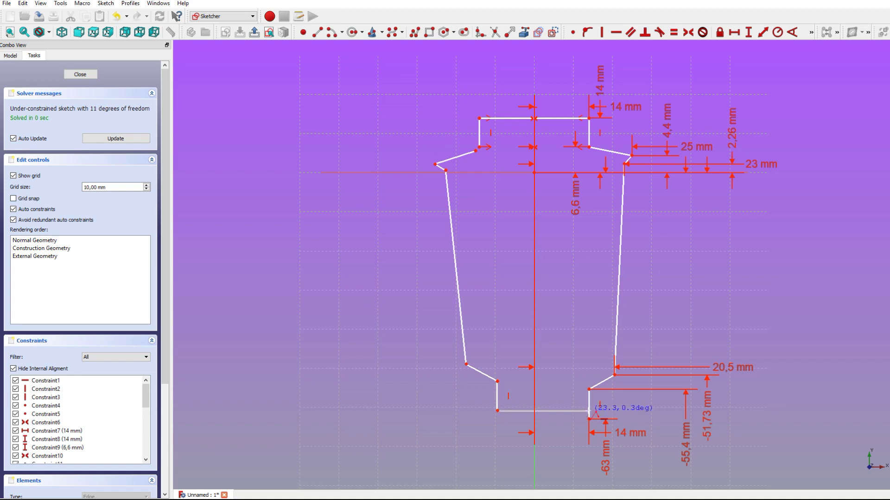
pyautogui.click(584, 410)
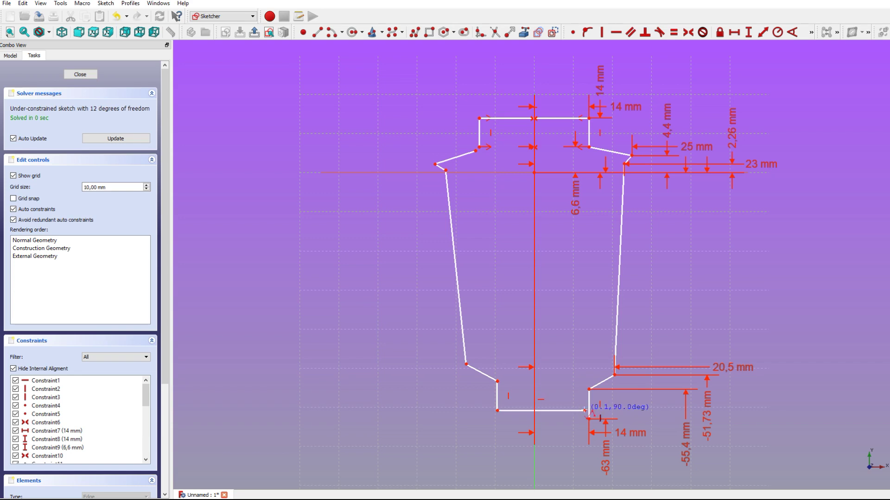
pyautogui.press('Escape')
# Join the bottom line's end to the right-hand corner point
pyautogui.click(585, 411)
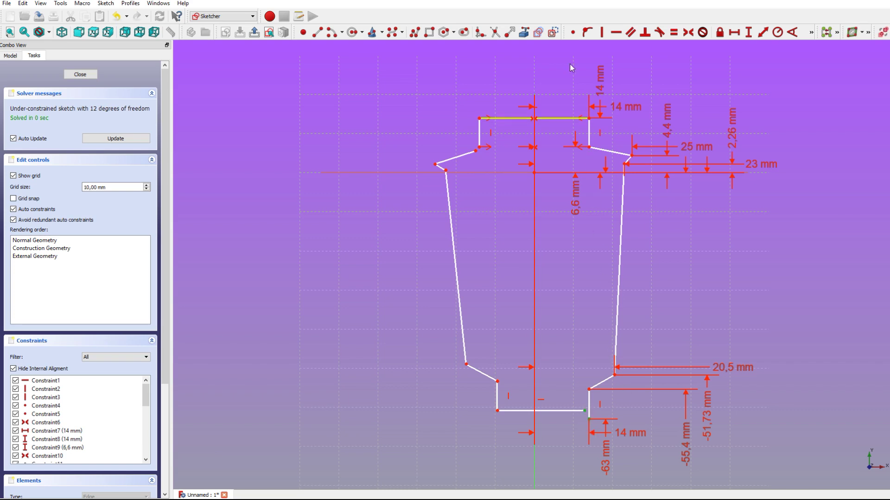
pyautogui.click(572, 34)
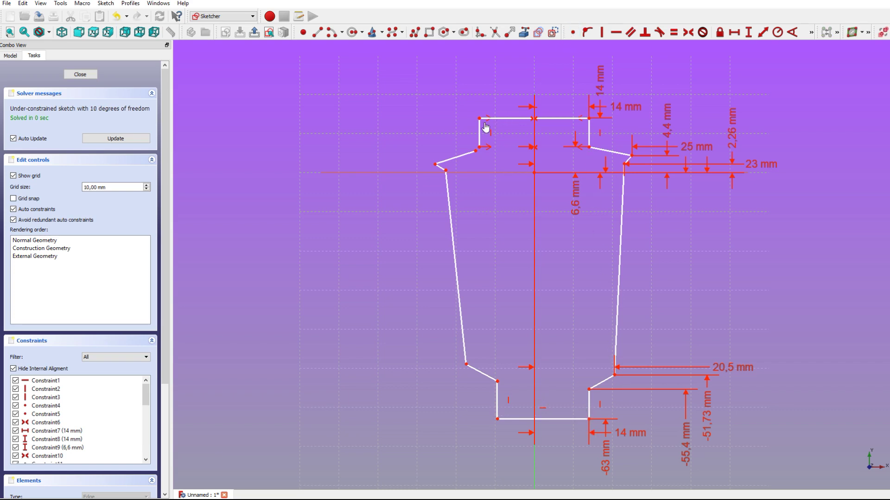
pyautogui.click(476, 151)
# Merge the top-left points and make the two upper left corners symmetric with the right
pyautogui.click(573, 32)
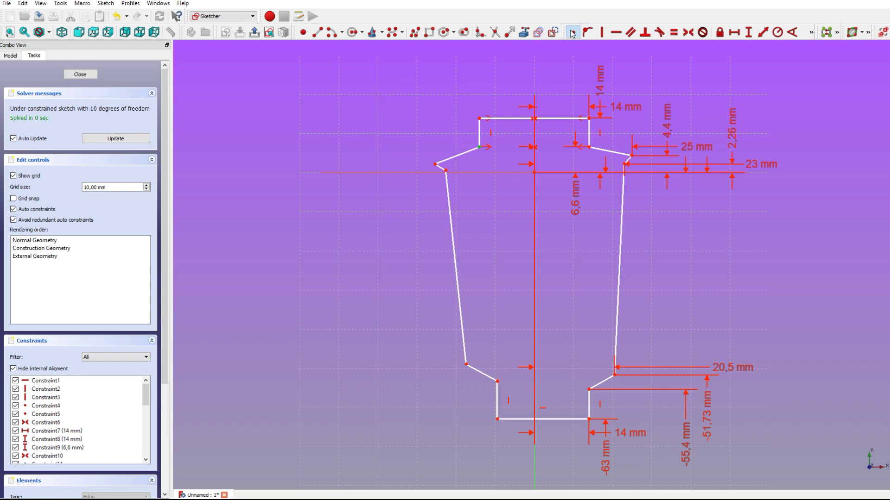
pyautogui.click(436, 165)
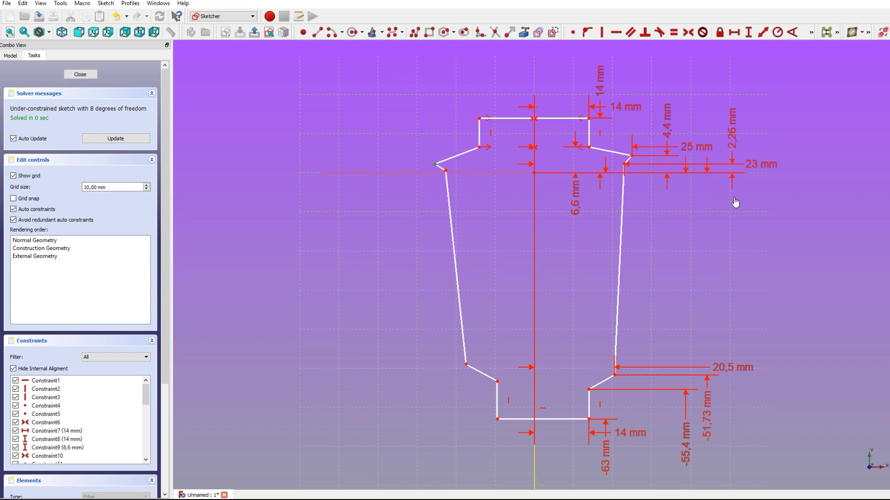
pyautogui.click(632, 156)
pyautogui.click(690, 37)
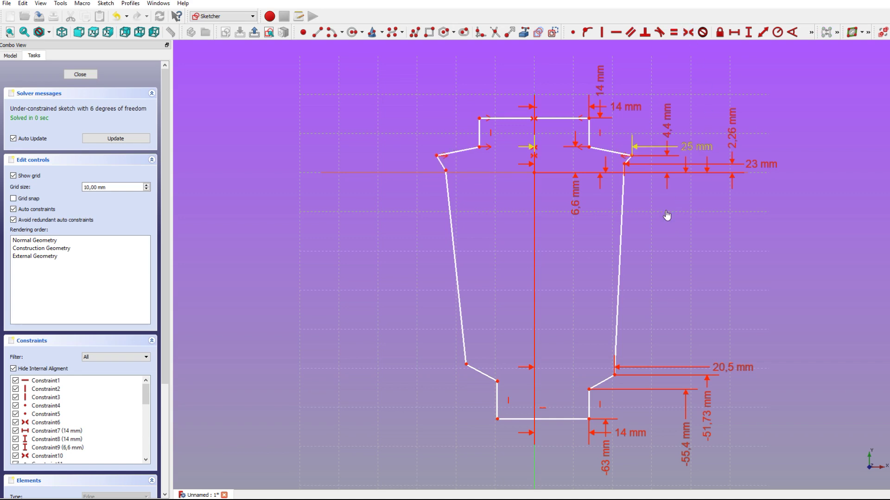
pyautogui.click(445, 173)
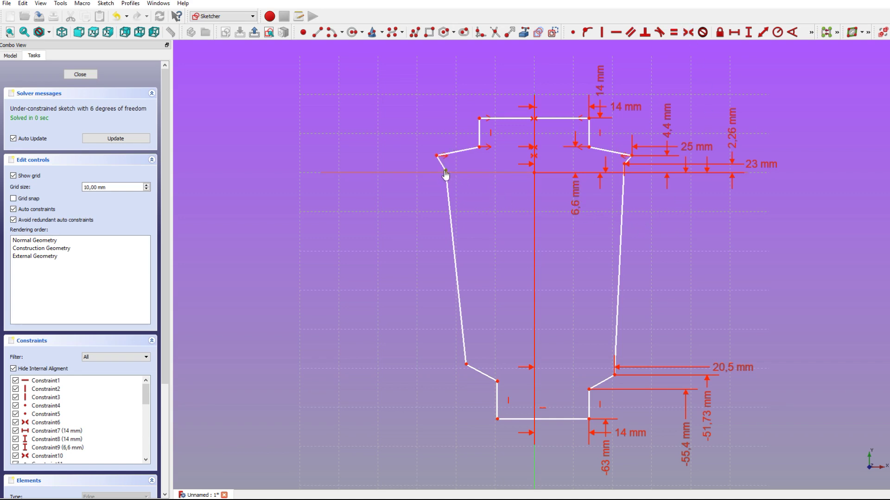
pyautogui.click(624, 165)
pyautogui.click(689, 34)
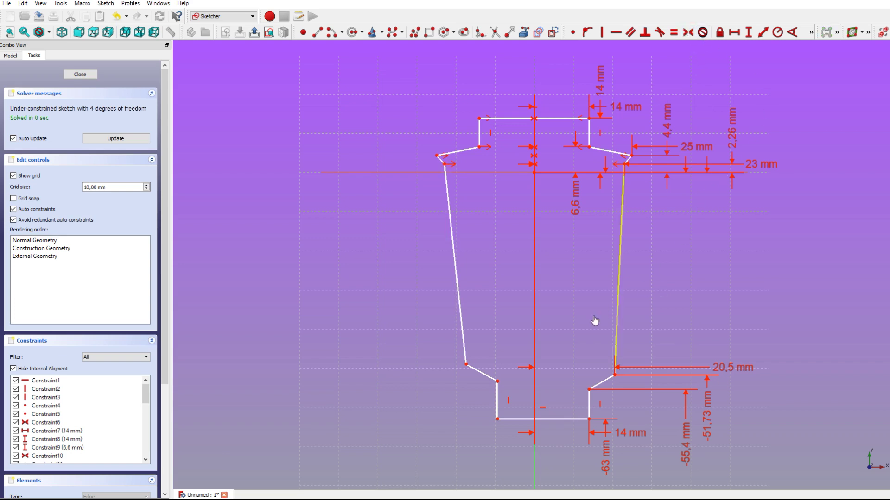
# Mirror the lower corner and notch vertices about the vertical axis, then close the sketch
pyautogui.click(467, 365)
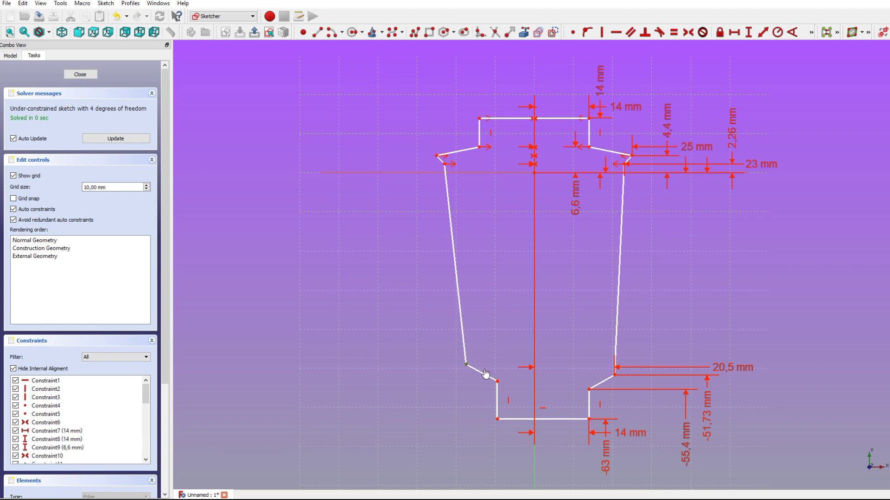
pyautogui.click(615, 376)
pyautogui.click(689, 32)
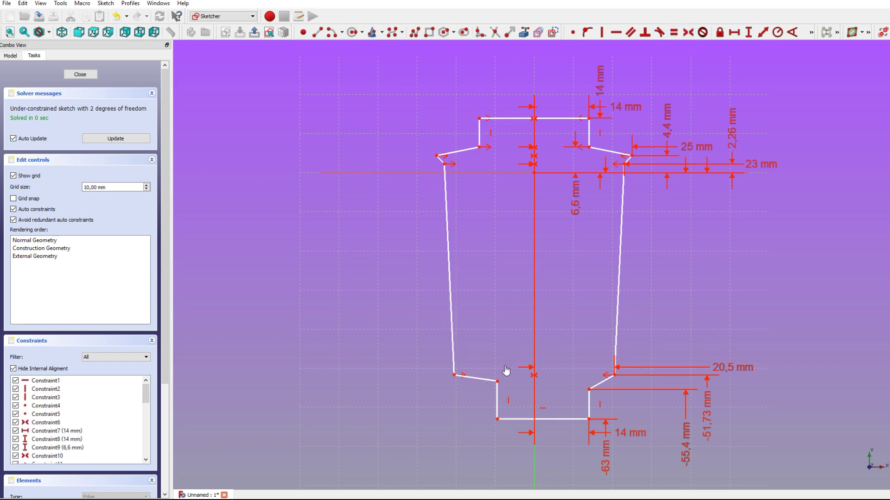
pyautogui.click(497, 383)
pyautogui.click(589, 390)
pyautogui.click(536, 457)
pyautogui.click(688, 32)
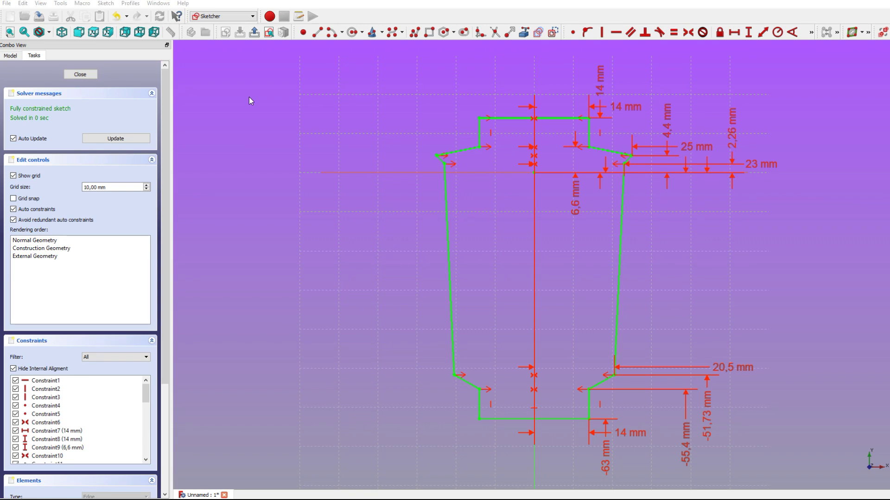
pyautogui.click(80, 75)
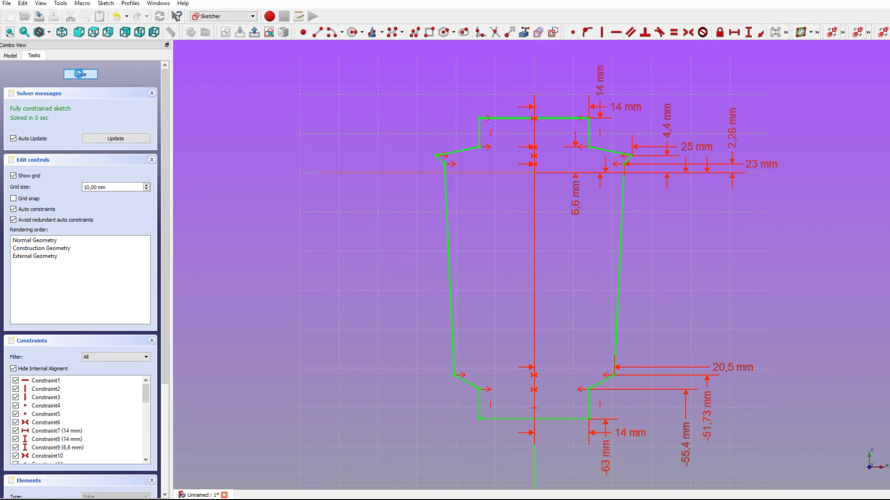
# Select the closed underbody sketch under Body in the model tree and start a Pad
pyautogui.click(13, 56)
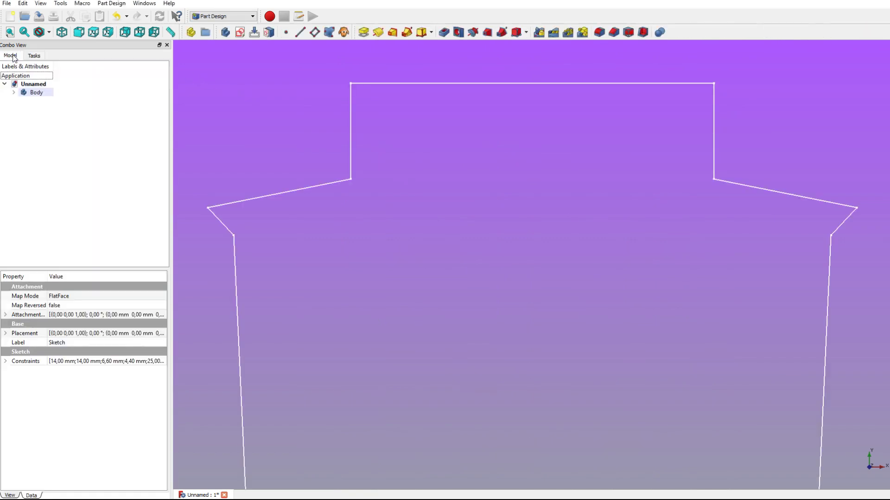
pyautogui.click(14, 92)
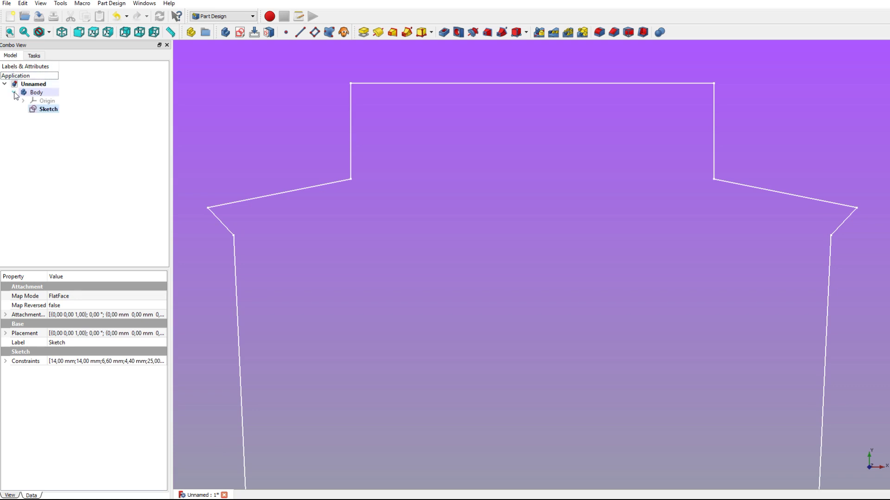
pyautogui.click(48, 110)
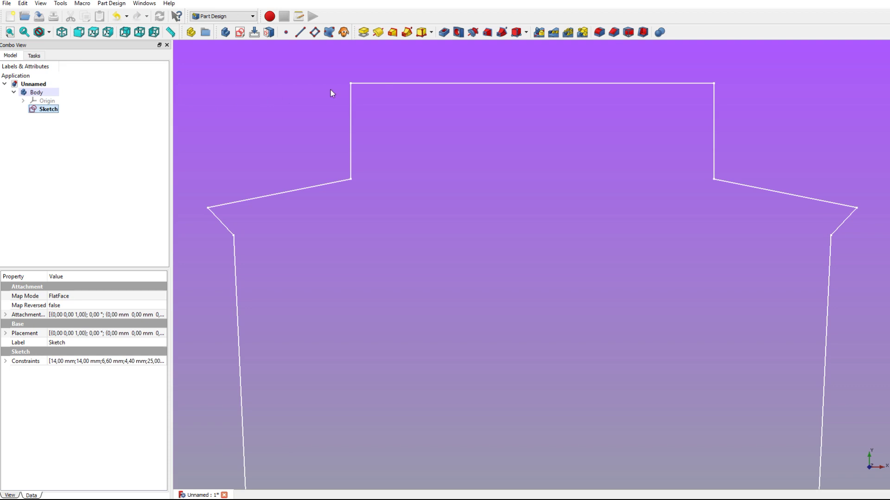
pyautogui.click(363, 32)
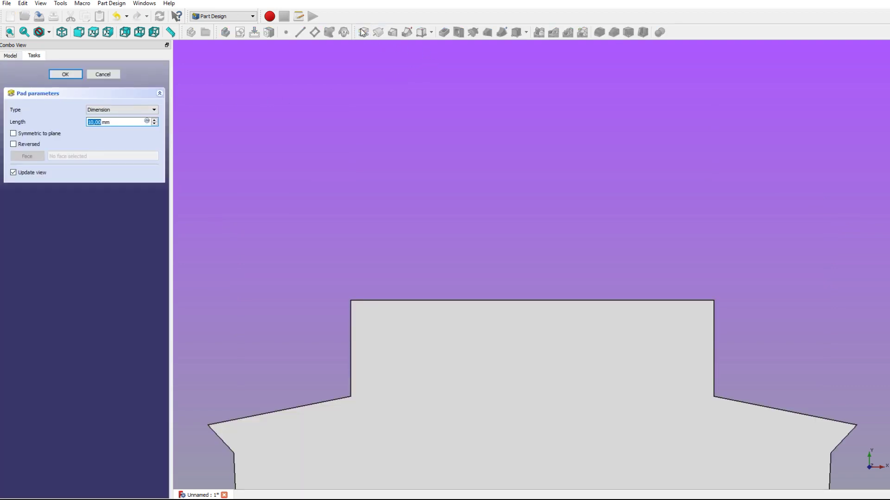
# Pad the underbody sketch to a 3 mm thickness and orbit to inspect the plate
pyautogui.write('3')
pyautogui.click(71, 77)
pyautogui.moveTo(364, 343); pyautogui.dragTo(379, 205, button='middle')
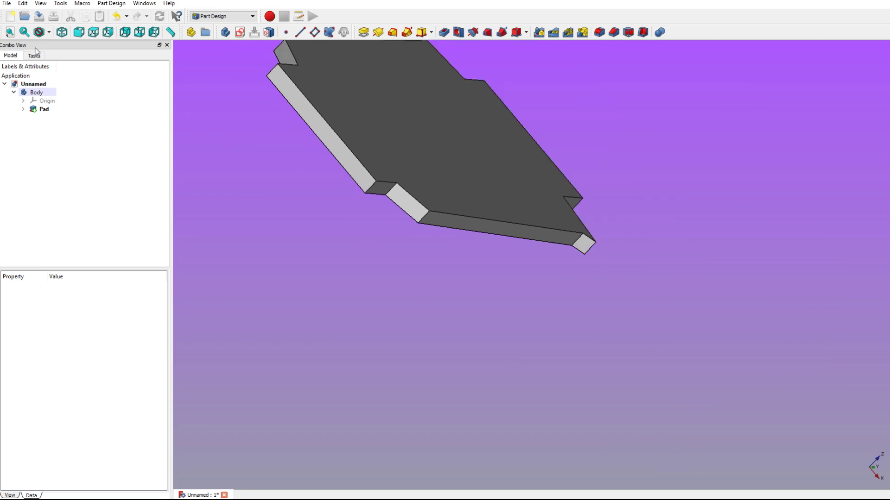
pyautogui.moveTo(515, 146)
pyautogui.mouseDown(button='middle')
pyautogui.moveTo(498, 177)
pyautogui.moveTo(532, 215)
pyautogui.moveTo(531, 196)
pyautogui.mouseUp(button='middle')
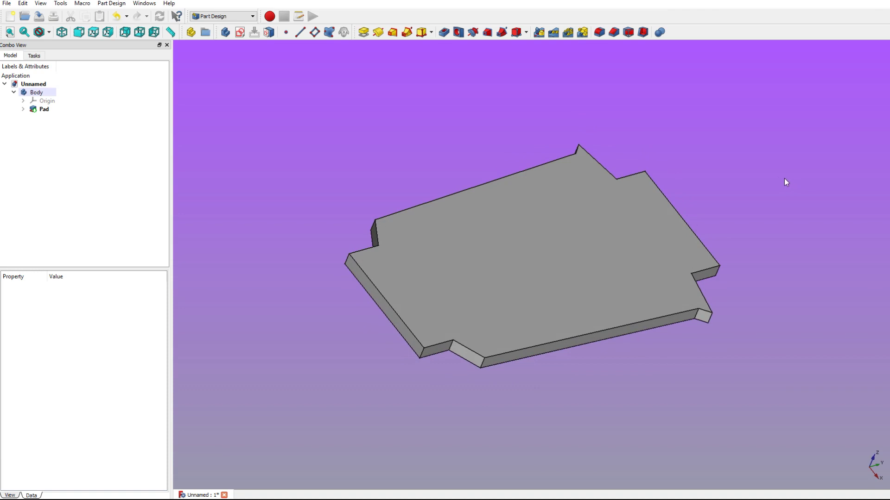
pyautogui.moveTo(784, 180); pyautogui.dragTo(767, 148, button='middle')
pyautogui.moveTo(558, 244); pyautogui.dragTo(526, 234, button='middle')
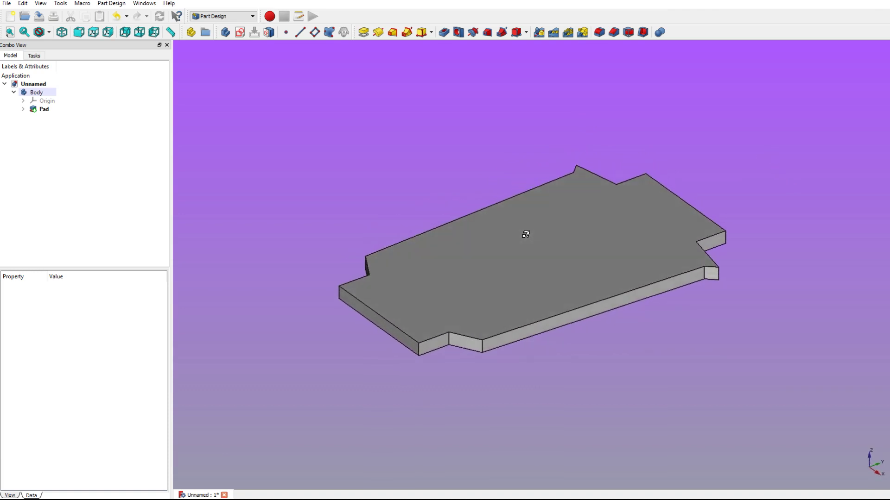
# Rename the underbody sketch to Vehicle_underbody
pyautogui.click(23, 110)
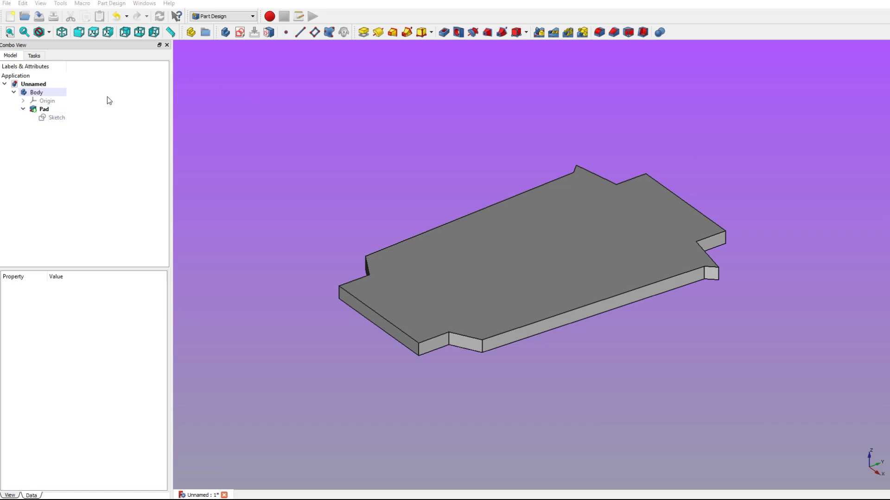
pyautogui.click(55, 117)
pyautogui.rightClick(57, 116)
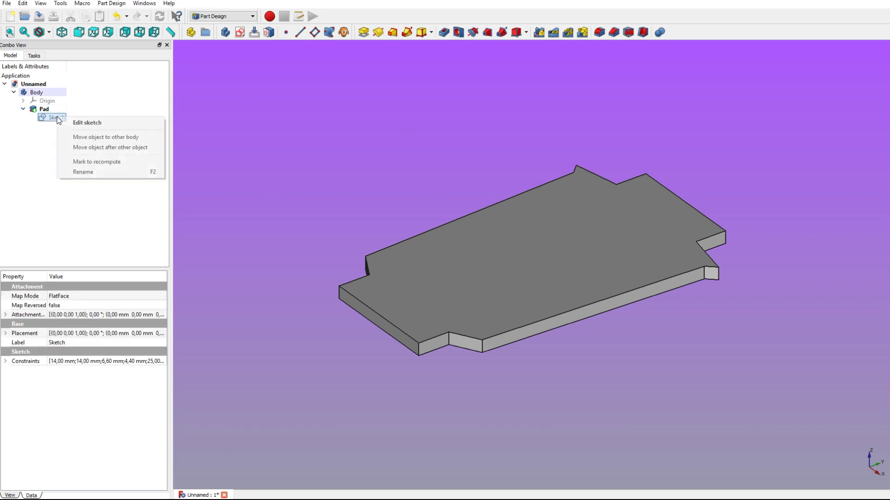
pyautogui.click(80, 172)
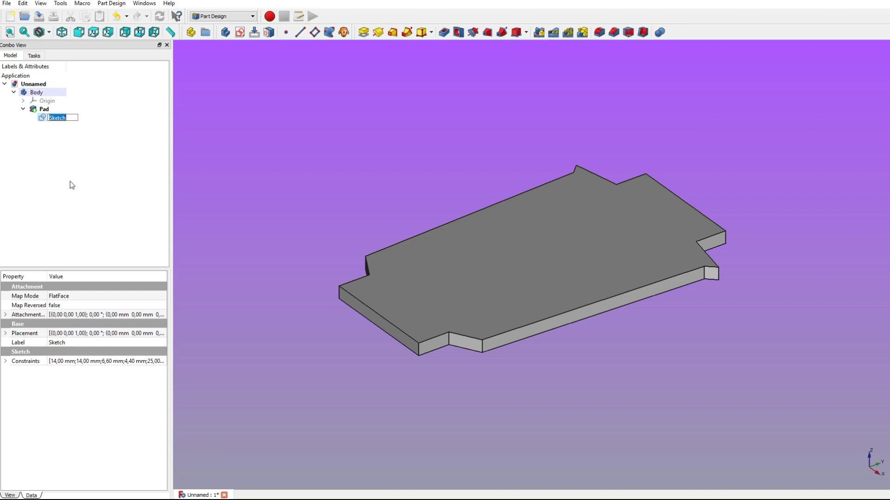
pyautogui.write('Vehicle underbody')
# Rename the pad to Boden and create a new sketch on the plate's small front end face
pyautogui.click(46, 110)
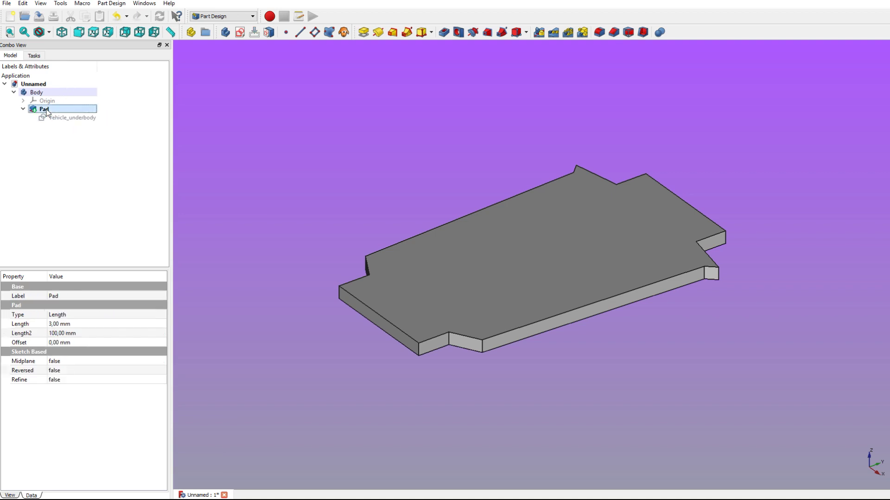
pyautogui.rightClick(46, 109)
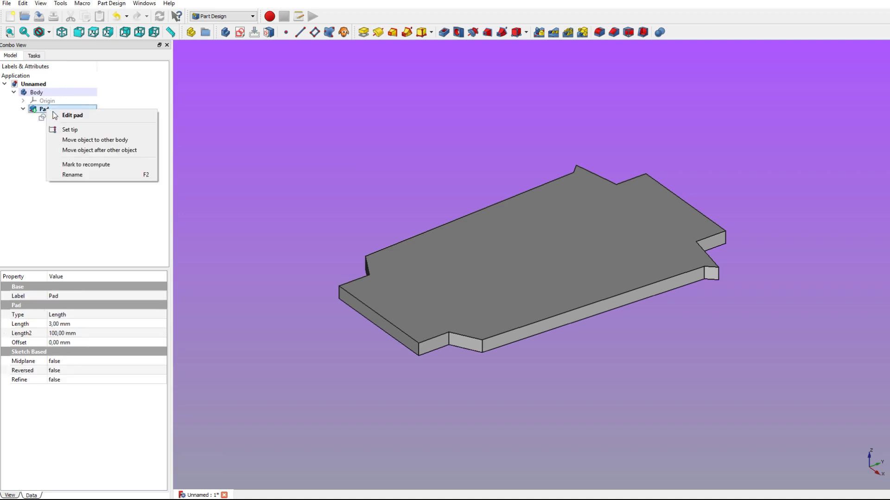
pyautogui.click(78, 175)
pyautogui.write('Boden')
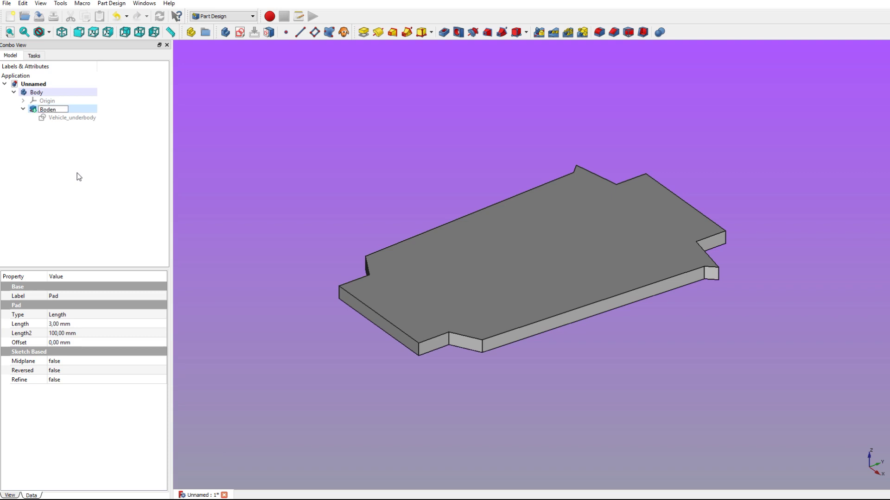
pyautogui.press('Return')
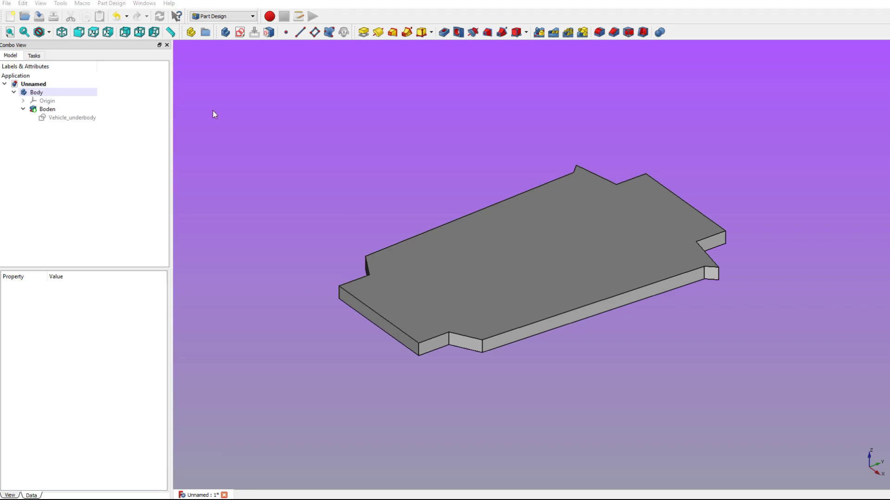
pyautogui.click(436, 348)
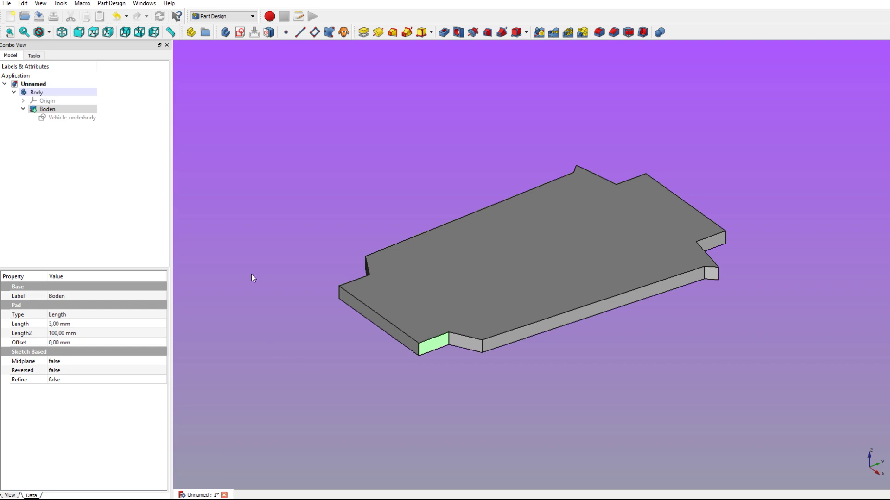
pyautogui.click(240, 38)
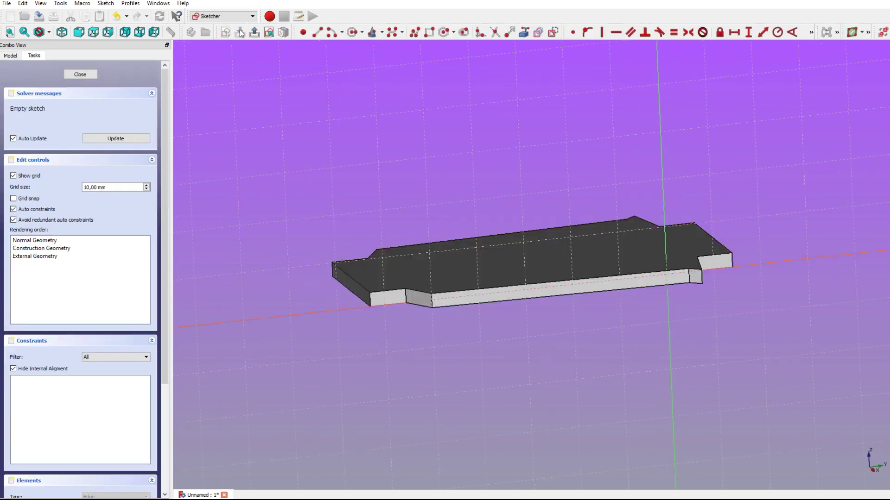
# Draw a semicircular arc left of the plate with both ends on the axis
pyautogui.click(330, 33)
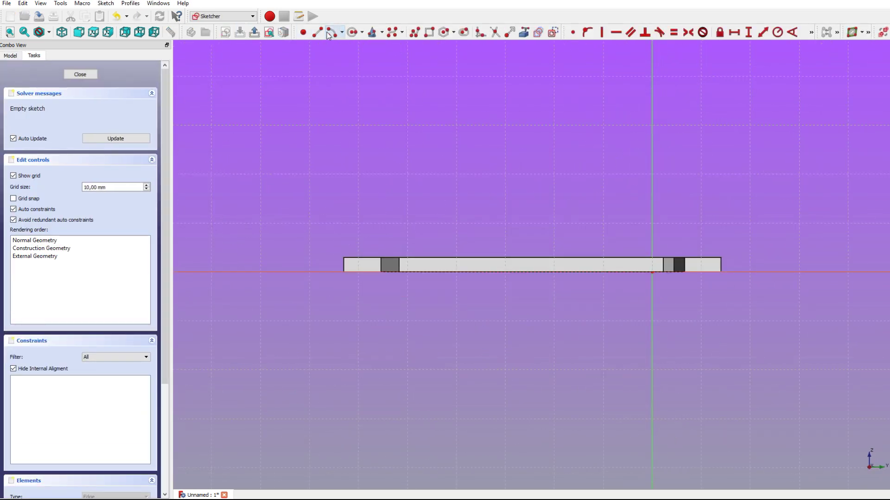
pyautogui.click(287, 243)
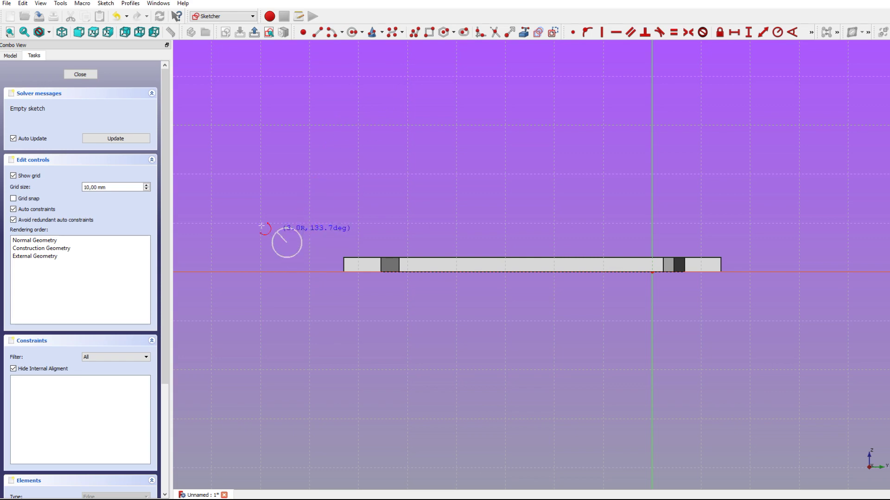
pyautogui.click(250, 271)
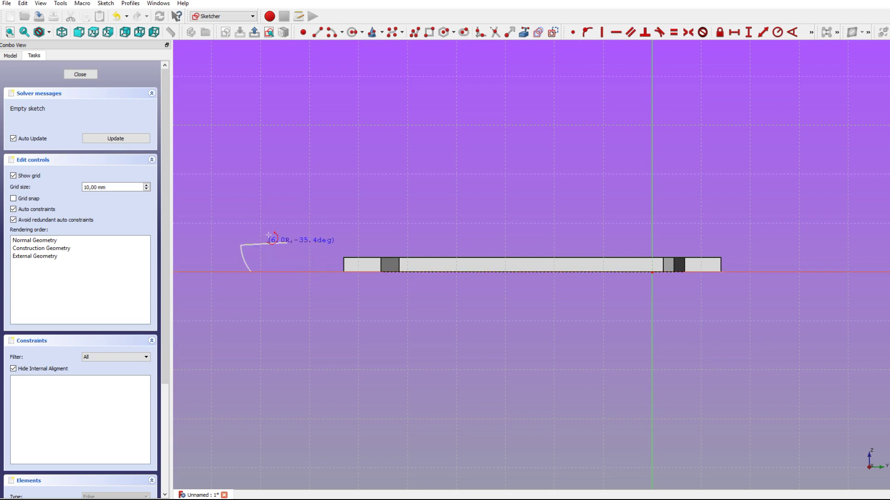
pyautogui.click(319, 271)
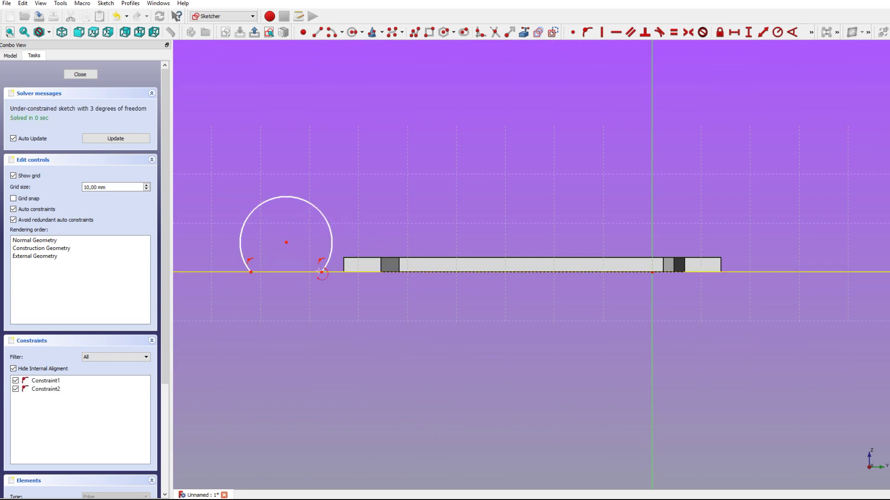
pyautogui.rightClick(344, 221)
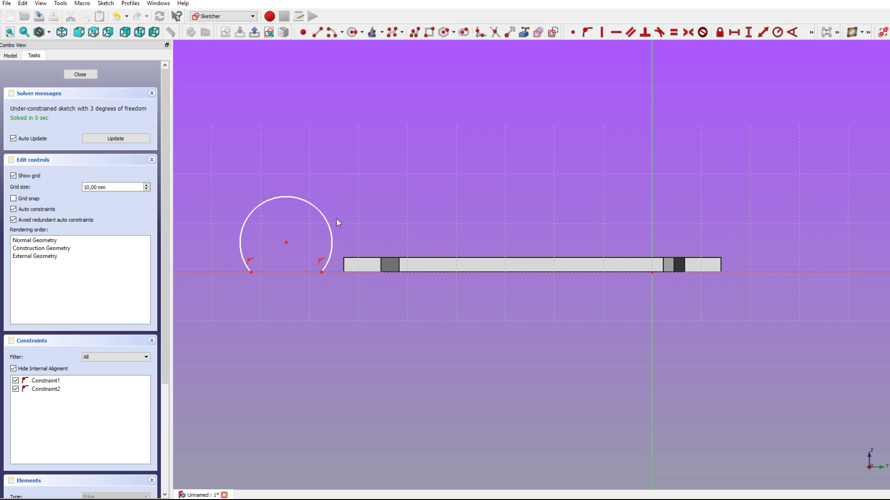
# Constrain the arc centre's horizontal distance from the origin to -69,14 mm
pyautogui.click(286, 243)
pyautogui.click(734, 32)
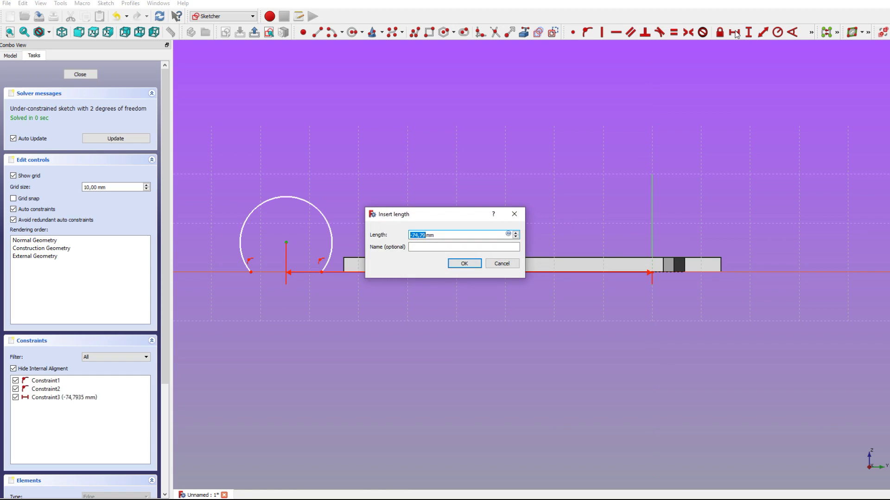
pyautogui.write('-69,')
pyautogui.write('14')
pyautogui.press('Return')
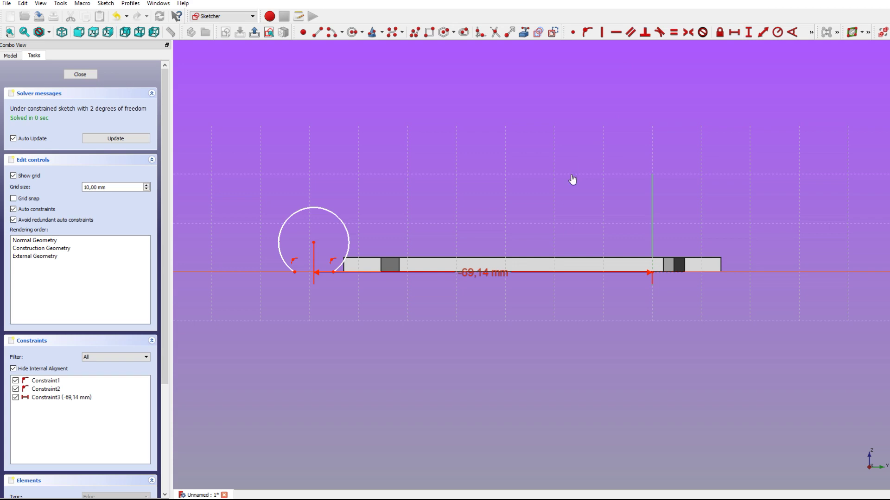
pyautogui.moveTo(504, 277); pyautogui.dragTo(440, 146)
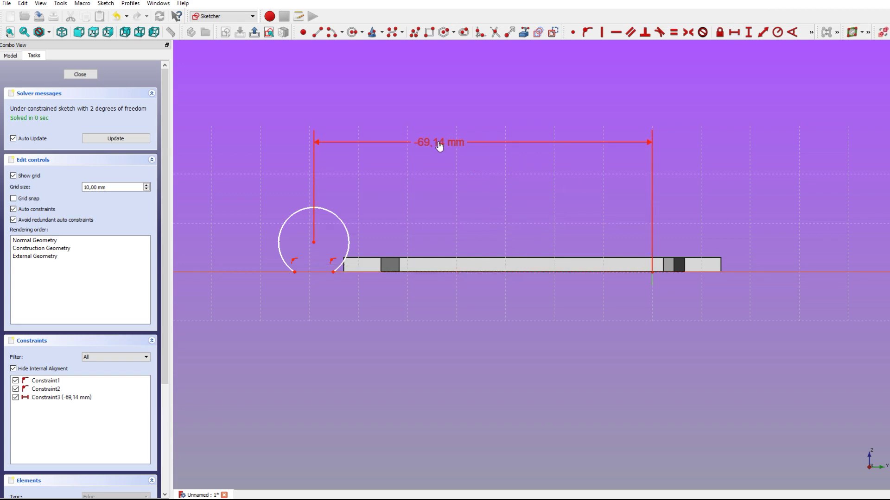
pyautogui.click(346, 228)
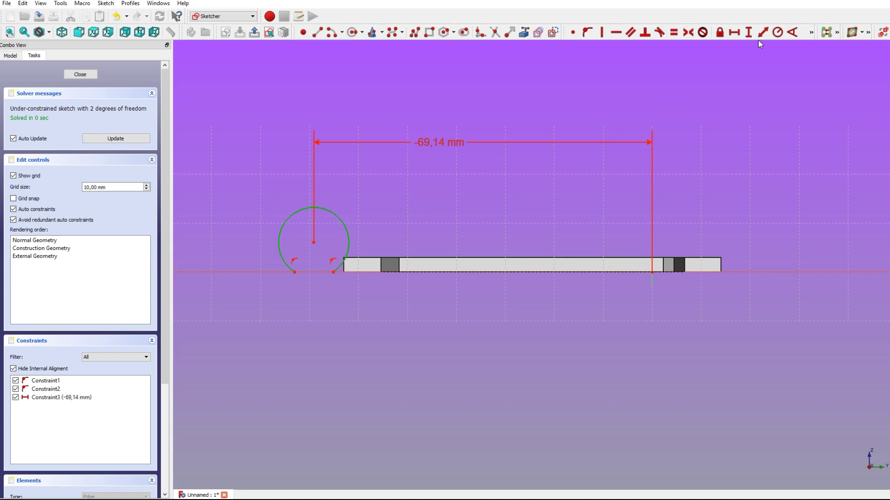
# Give the inner arc a 5 mm radius constraint
pyautogui.click(776, 34)
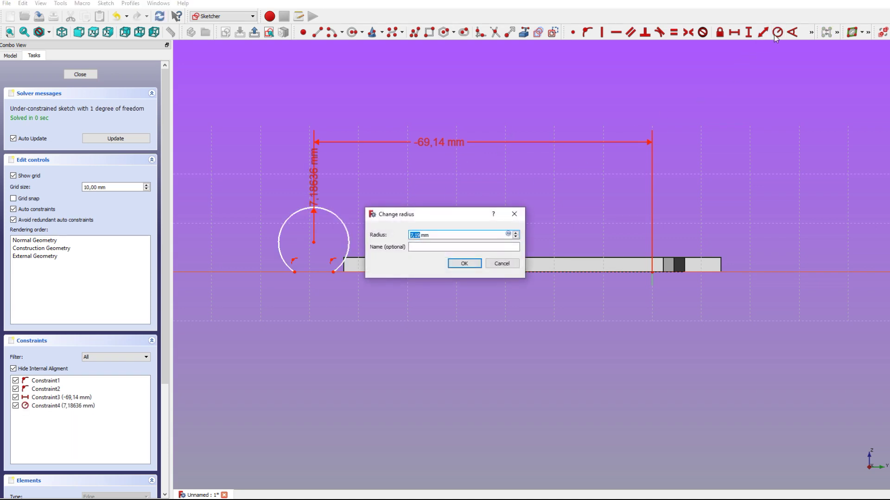
pyautogui.write('5')
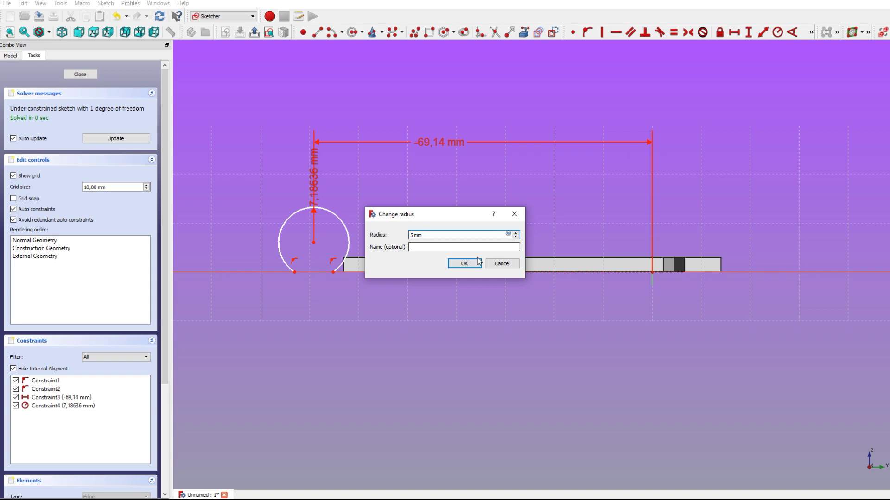
pyautogui.click(465, 264)
pyautogui.moveTo(314, 206); pyautogui.dragTo(371, 213)
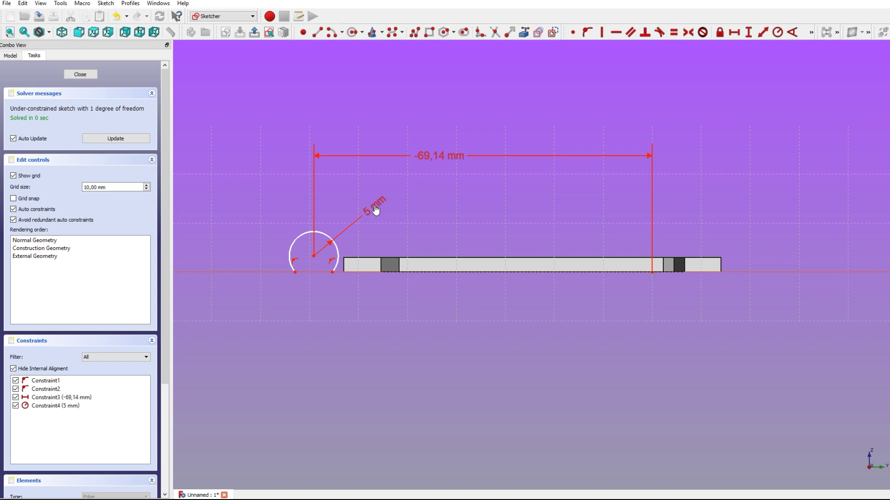
pyautogui.moveTo(371, 212); pyautogui.dragTo(369, 218)
# Draw a second, larger semicircular arc on the same centre with ends on the axis
pyautogui.click(332, 32)
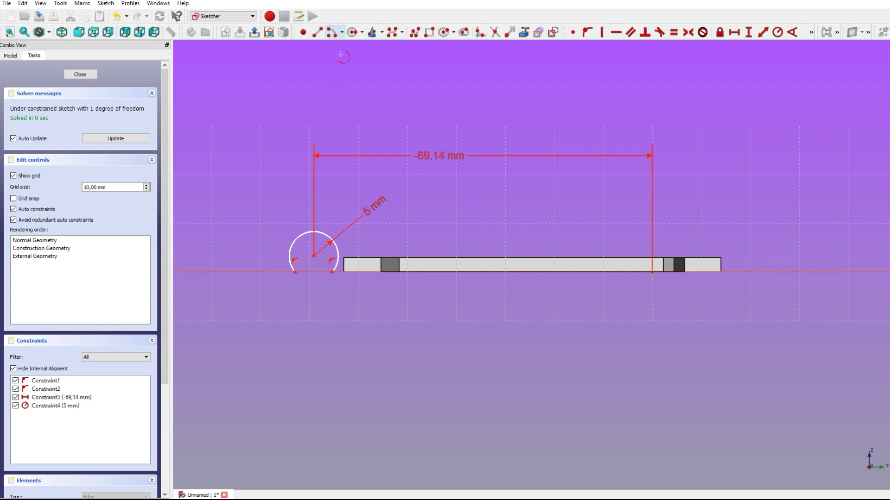
pyautogui.click(314, 255)
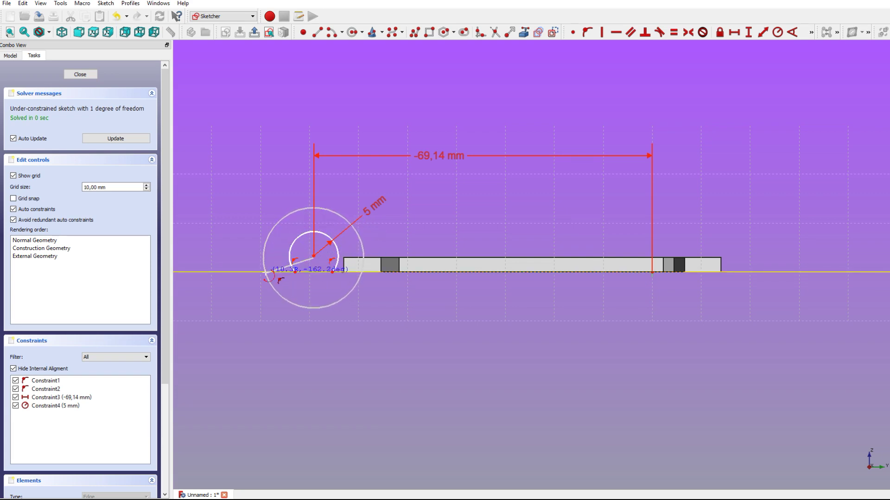
pyautogui.click(266, 273)
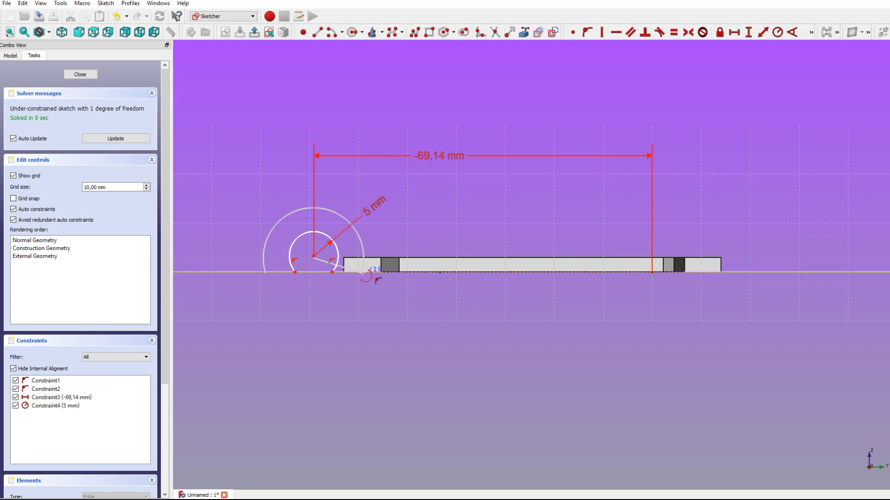
pyautogui.click(363, 274)
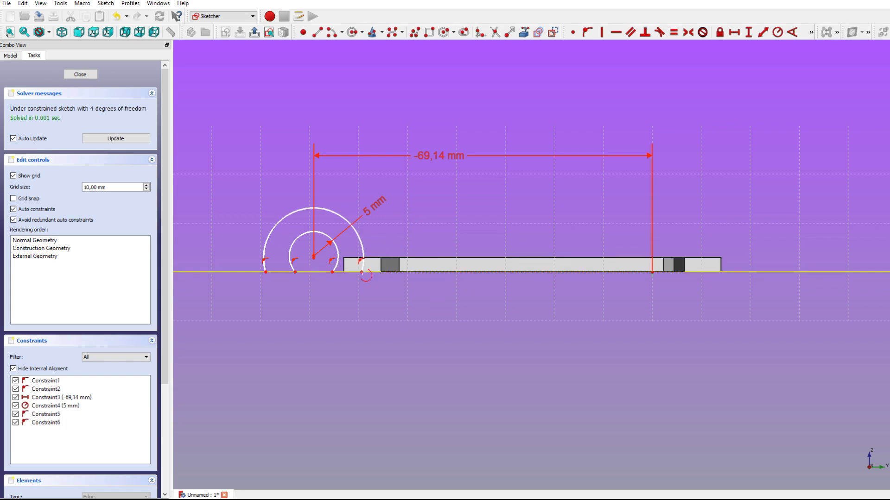
pyautogui.rightClick(343, 300)
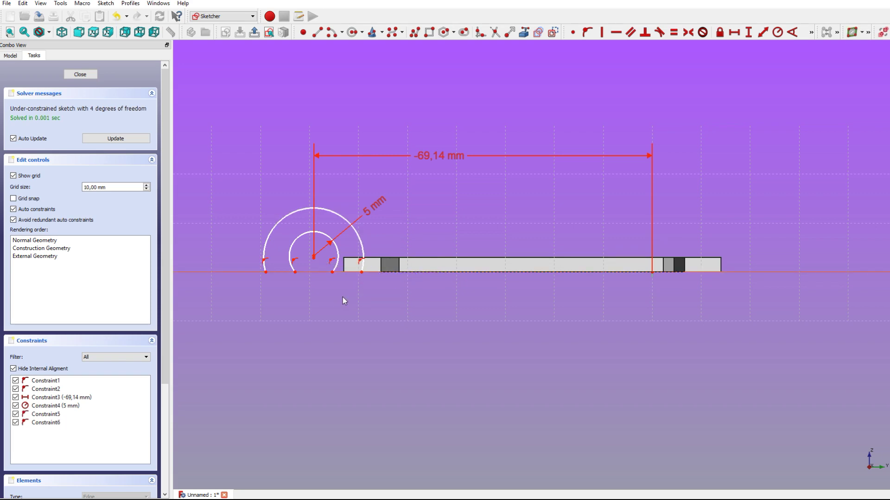
# Constrain the outer arc's radius to 10,5 mm
pyautogui.click(360, 246)
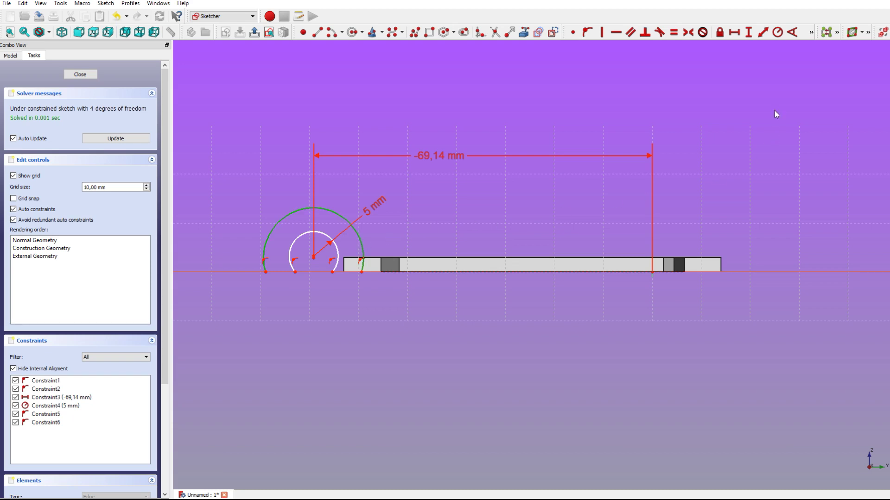
pyautogui.click(777, 32)
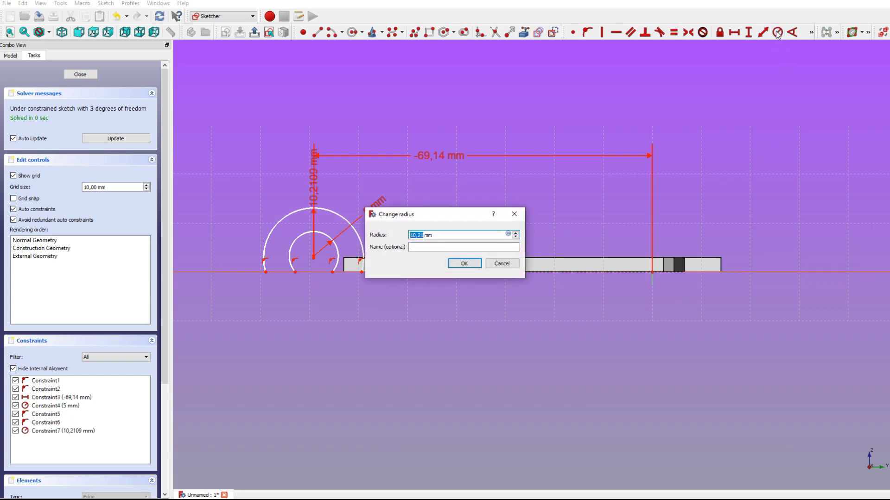
pyautogui.write('10,')
pyautogui.write('5')
pyautogui.press('Return')
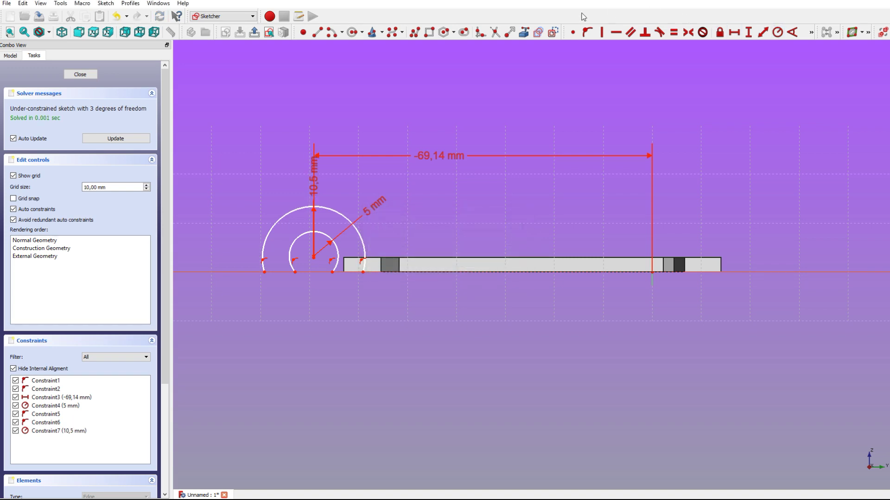
pyautogui.moveTo(316, 180); pyautogui.dragTo(363, 195)
pyautogui.click(319, 34)
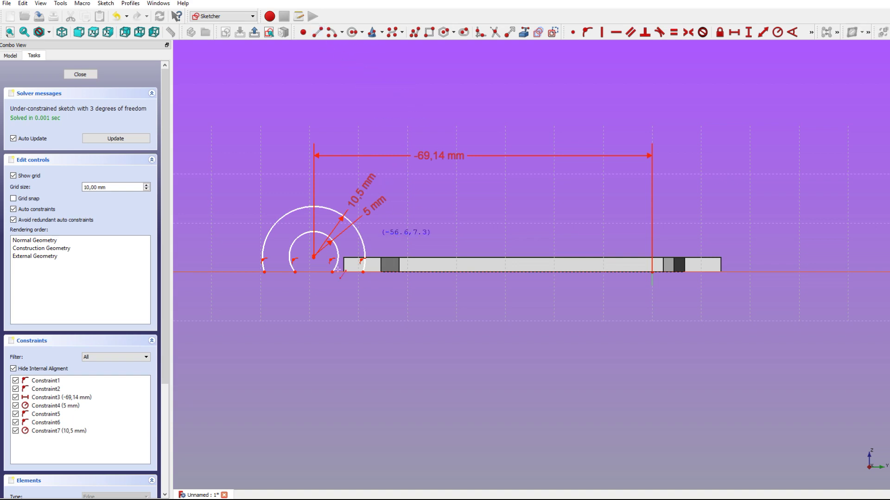
# Draw two short horizontal lines closing the left and right ends of the half-ring
pyautogui.click(259, 278)
pyautogui.click(299, 278)
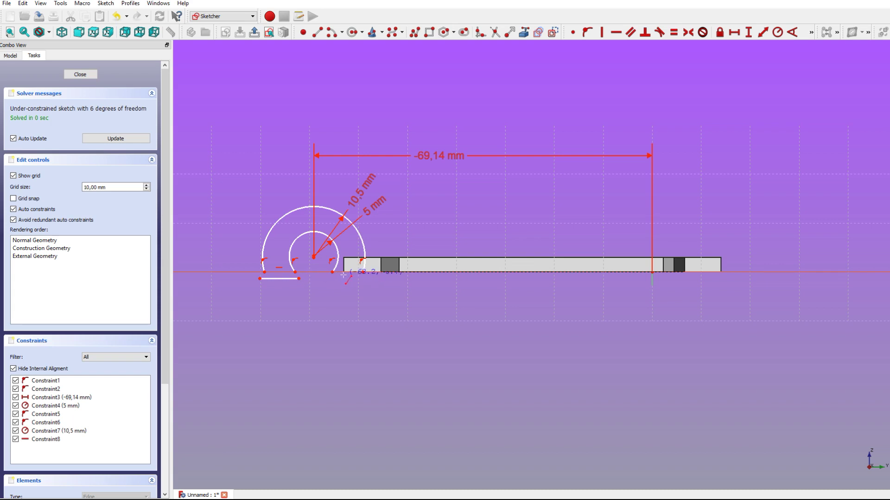
pyautogui.click(328, 281)
pyautogui.click(364, 281)
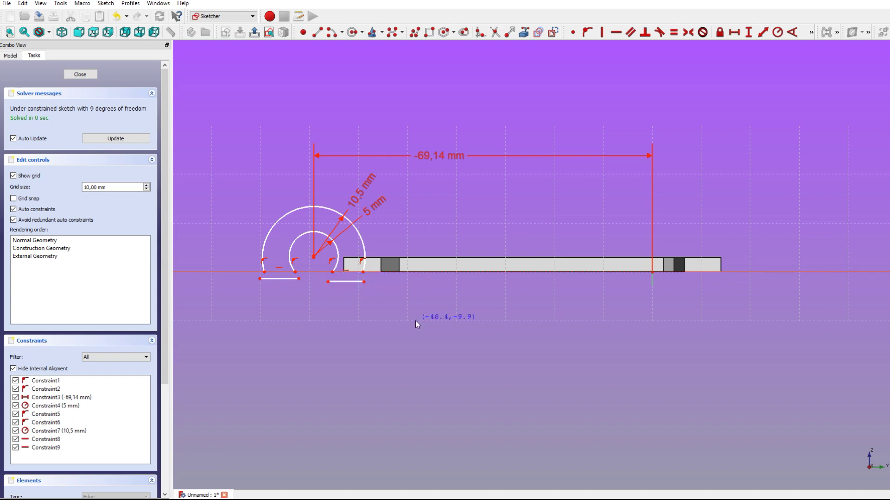
# Join the line ends to the arc ends and lock the shared centre onto the axis
pyautogui.click(264, 272)
pyautogui.click(260, 279)
pyautogui.click(572, 32)
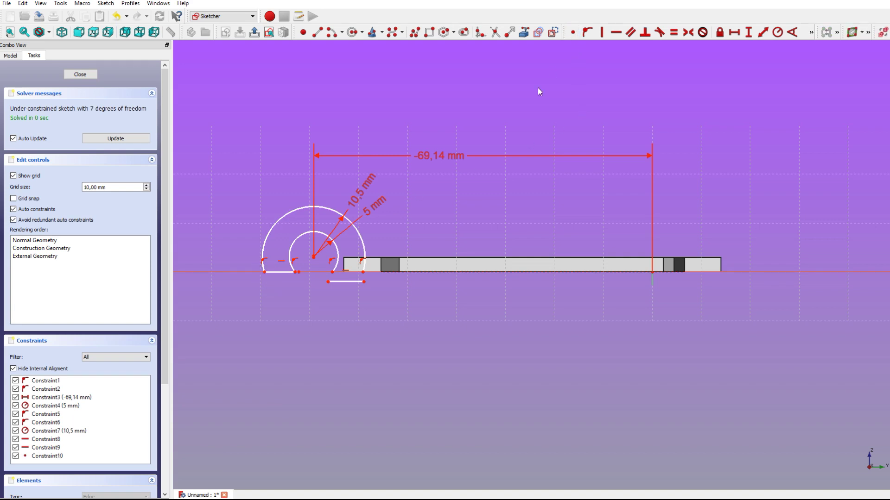
pyautogui.click(297, 272)
pyautogui.click(573, 32)
pyautogui.click(332, 272)
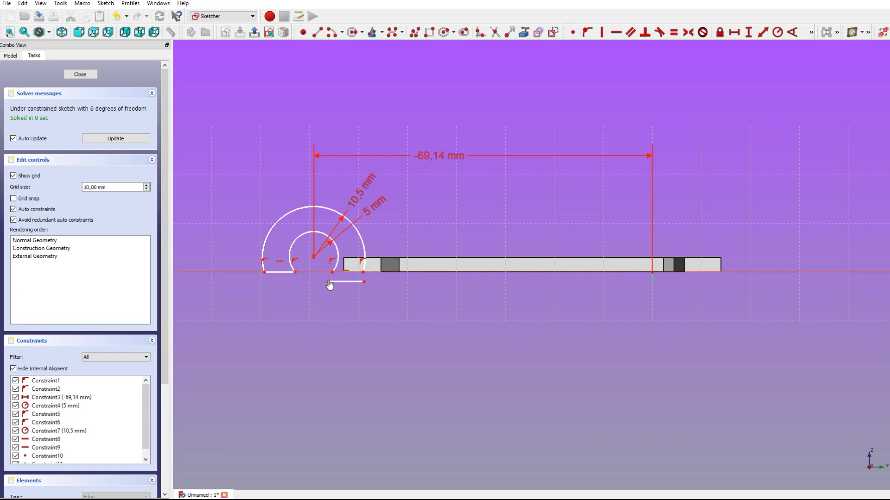
pyautogui.click(586, 31)
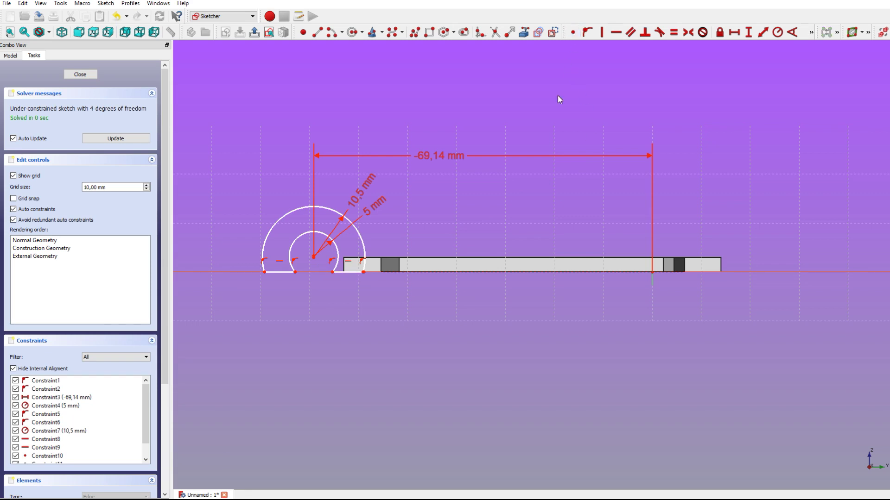
pyautogui.click(363, 272)
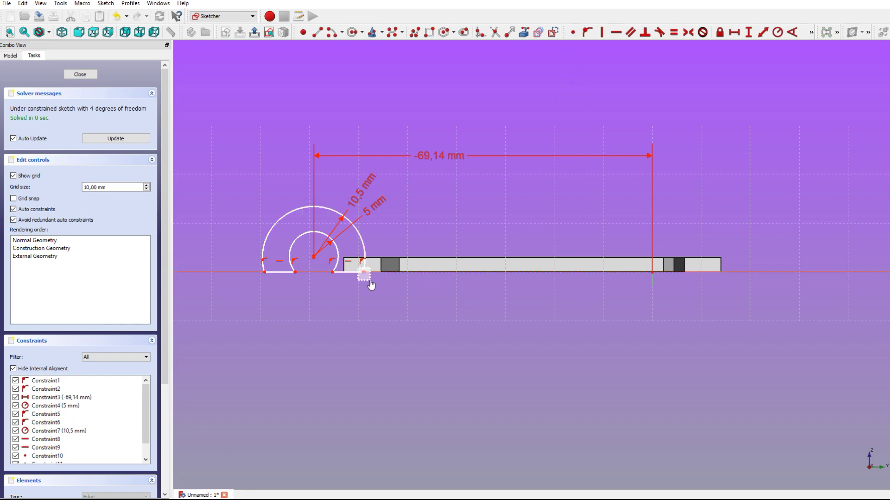
pyautogui.click(573, 35)
pyautogui.click(355, 230)
pyautogui.click(314, 258)
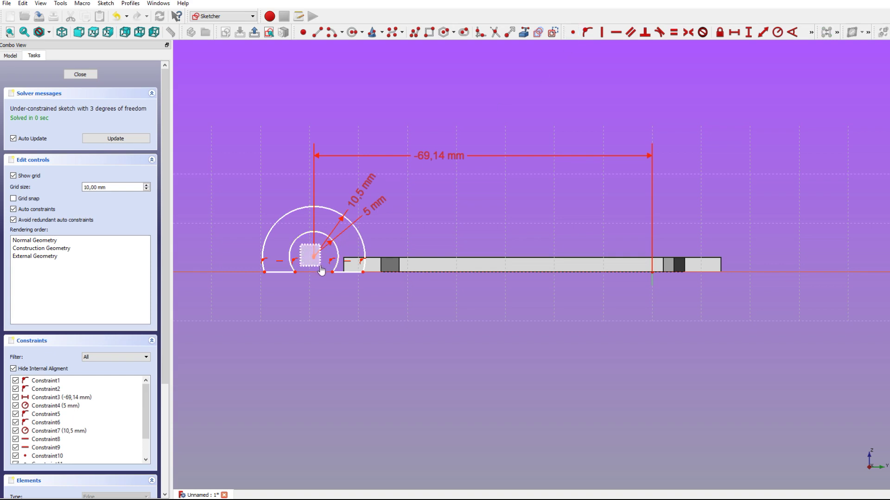
pyautogui.click(574, 35)
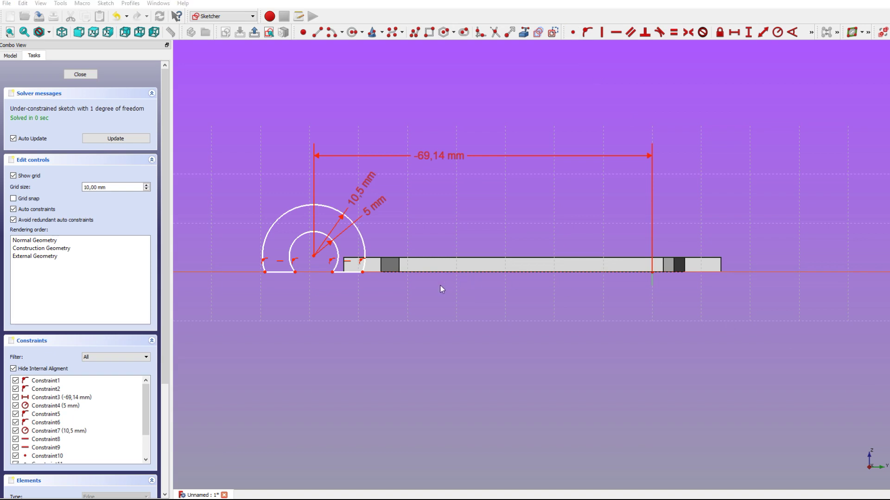
# Dimension the horizontal gap between the inner arc ends as 7,12 mm and close the sketch
pyautogui.click(295, 273)
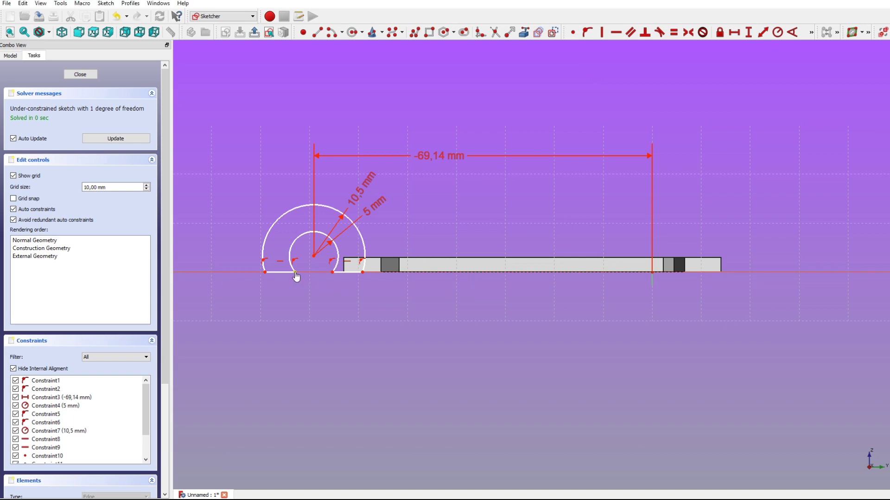
pyautogui.click(332, 272)
pyautogui.click(763, 35)
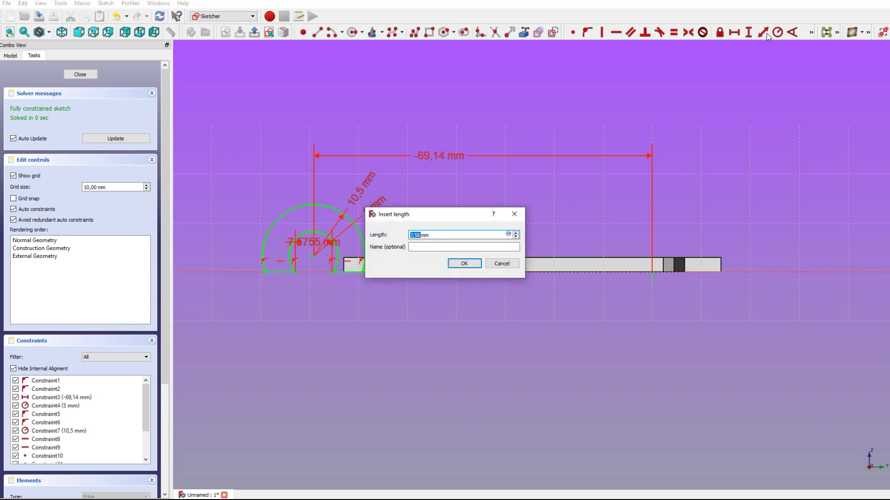
pyautogui.write('7,12')
pyautogui.press('Return')
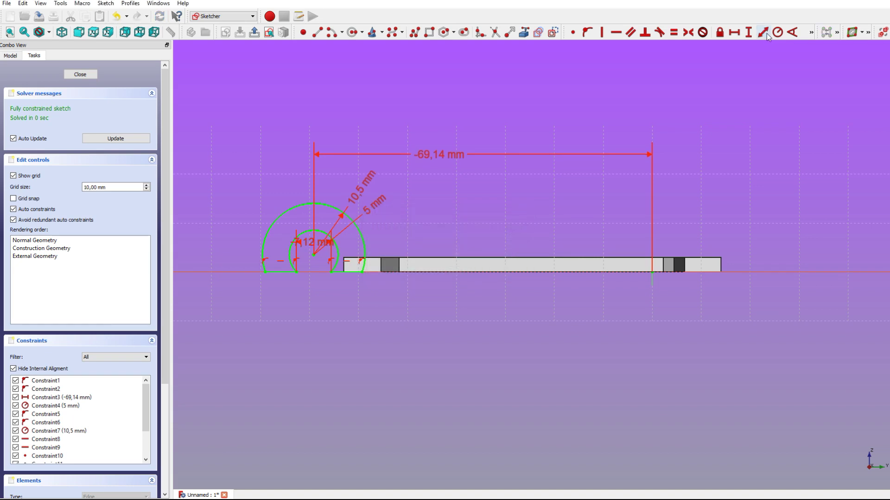
pyautogui.moveTo(336, 242)
pyautogui.mouseDown()
pyautogui.moveTo(331, 278)
pyautogui.moveTo(365, 309)
pyautogui.mouseUp()
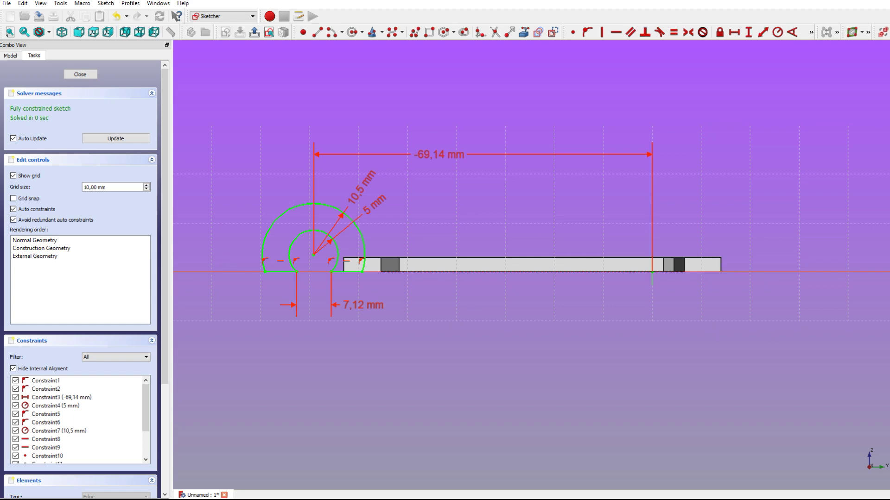
pyautogui.click(87, 74)
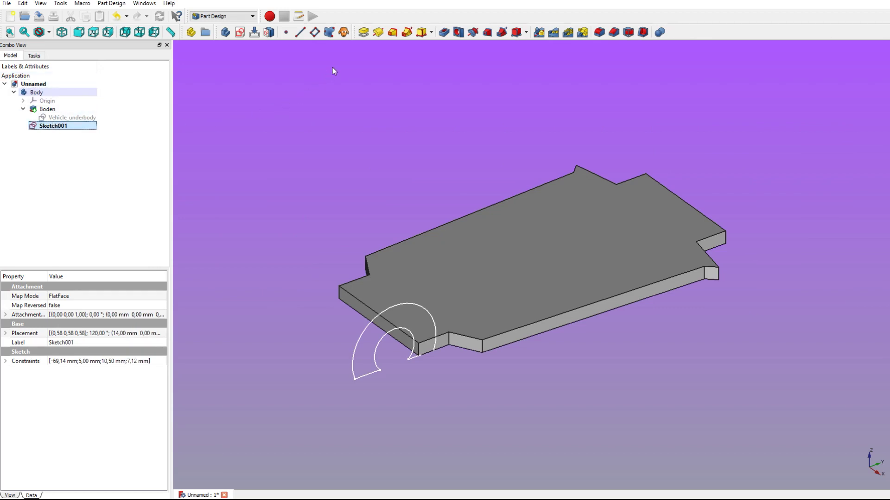
# Pad Sketch001 28 mm in the reversed direction and orbit to inspect the front boss
pyautogui.click(364, 32)
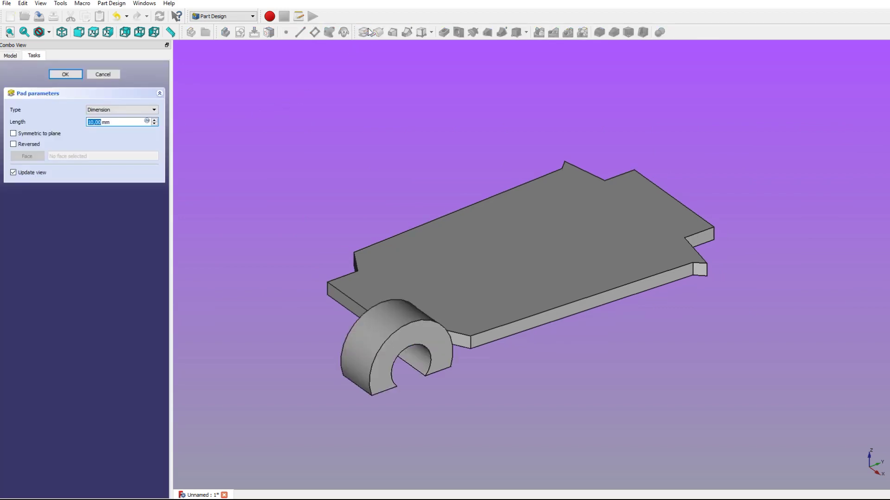
pyautogui.write('28')
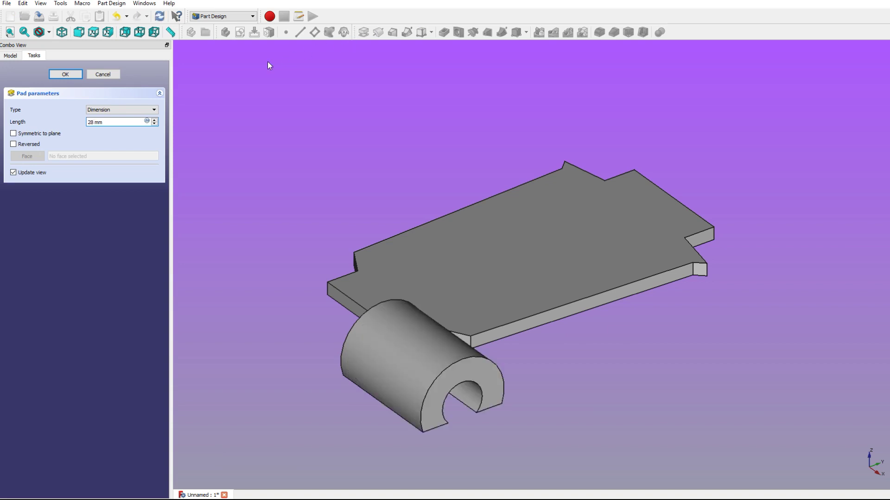
pyautogui.click(13, 144)
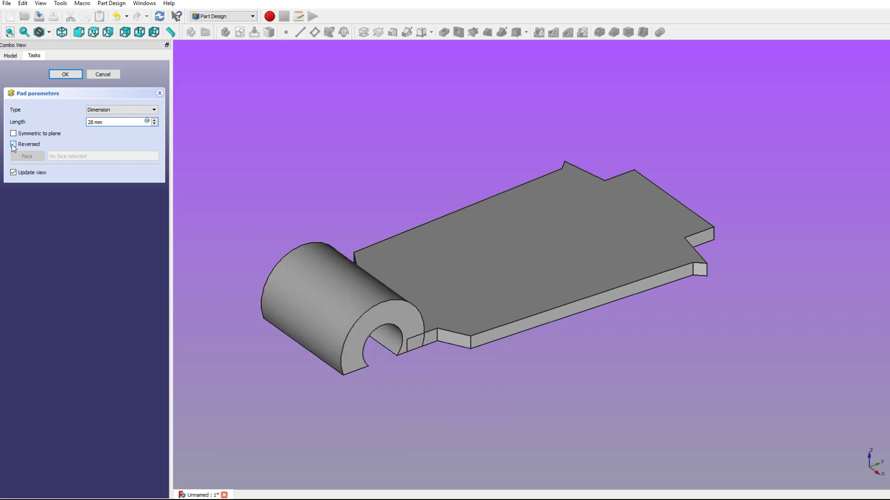
pyautogui.moveTo(449, 274)
pyautogui.mouseDown(button='middle')
pyautogui.moveTo(489, 320)
pyautogui.moveTo(610, 339)
pyautogui.moveTo(475, 288)
pyautogui.moveTo(441, 260)
pyautogui.mouseUp(button='middle')
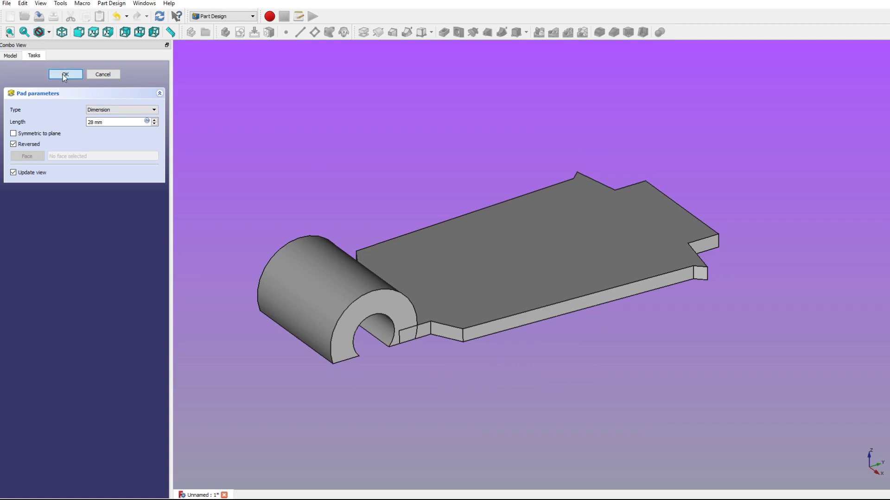
pyautogui.click(65, 76)
pyautogui.moveTo(338, 274)
pyautogui.mouseDown(button='middle')
pyautogui.moveTo(478, 295)
pyautogui.moveTo(457, 254)
pyautogui.moveTo(407, 332)
pyautogui.mouseUp(button='middle')
pyautogui.moveTo(407, 283)
pyautogui.mouseDown(button='middle')
pyautogui.moveTo(350, 243)
pyautogui.moveTo(339, 259)
pyautogui.mouseUp(button='middle')
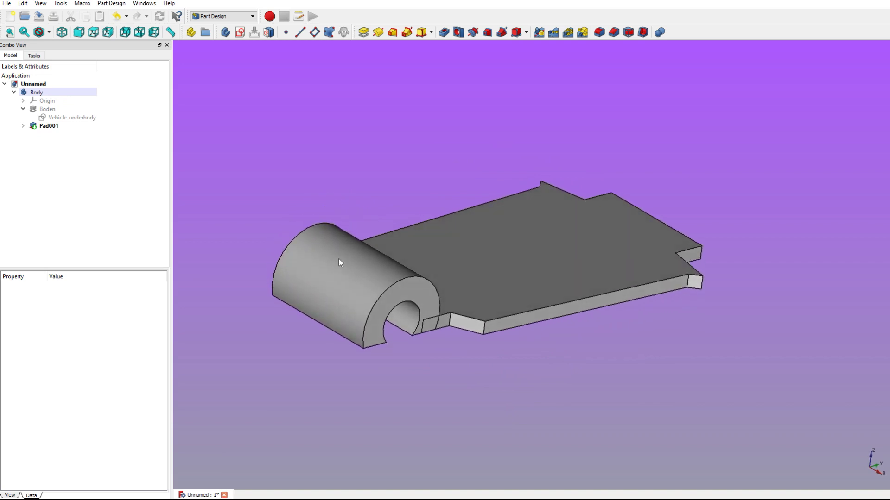
pyautogui.click(23, 126)
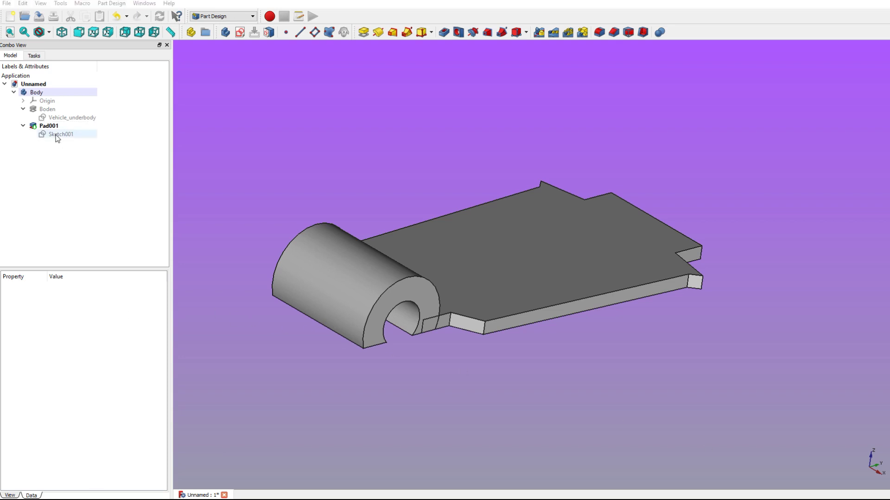
# Rename the front boss sketch Sketch001 to Axis_holder_front
pyautogui.click(57, 136)
pyautogui.rightClick(57, 137)
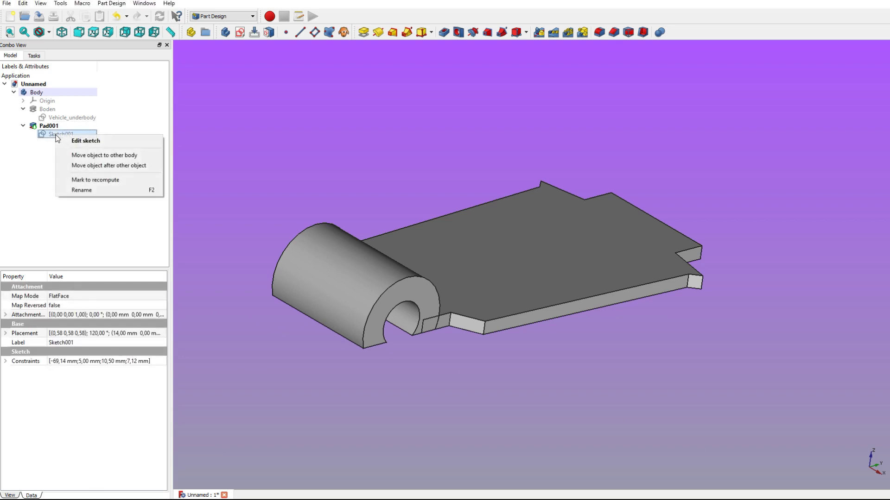
pyautogui.click(80, 190)
pyautogui.write('Axis holder front')
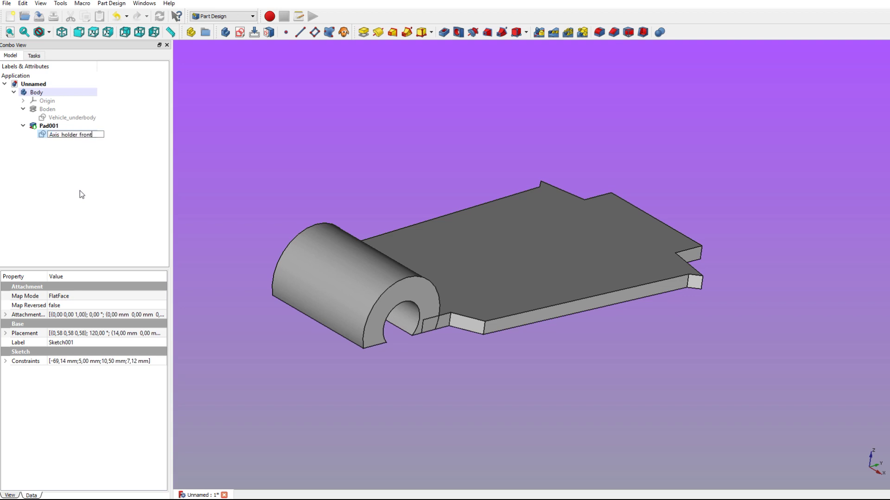
pyautogui.press('Return')
pyautogui.click(79, 162)
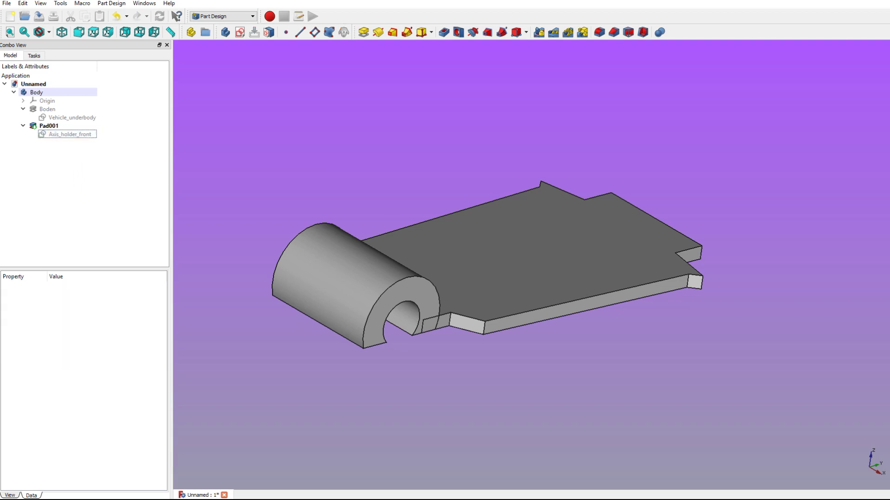
# Rename Pad001 to Achshalter_vorn and select the plate's rear notch face
pyautogui.click(43, 125)
pyautogui.rightClick(41, 124)
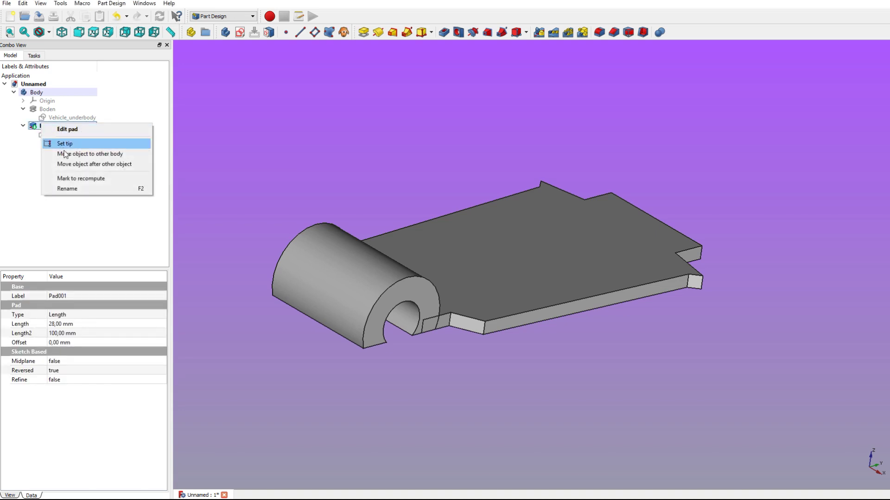
pyautogui.click(57, 189)
pyautogui.write('Achshalter_vorn')
pyautogui.press('Return')
pyautogui.click(243, 166)
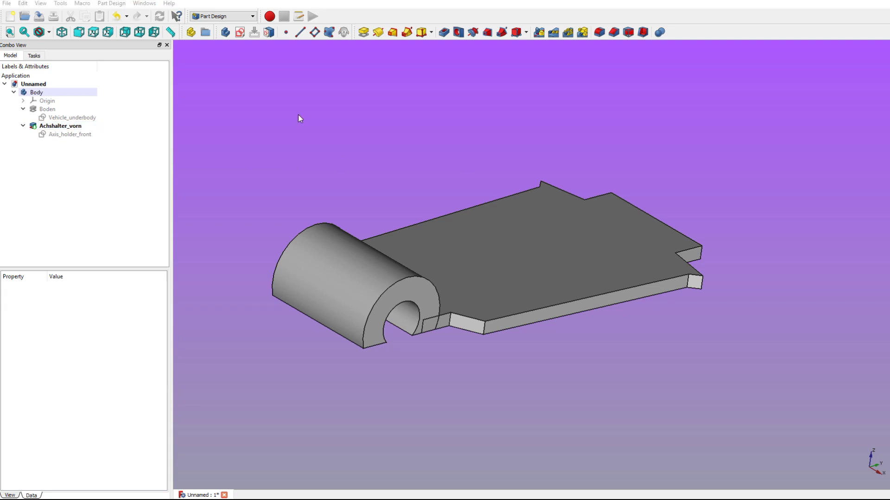
pyautogui.click(695, 260)
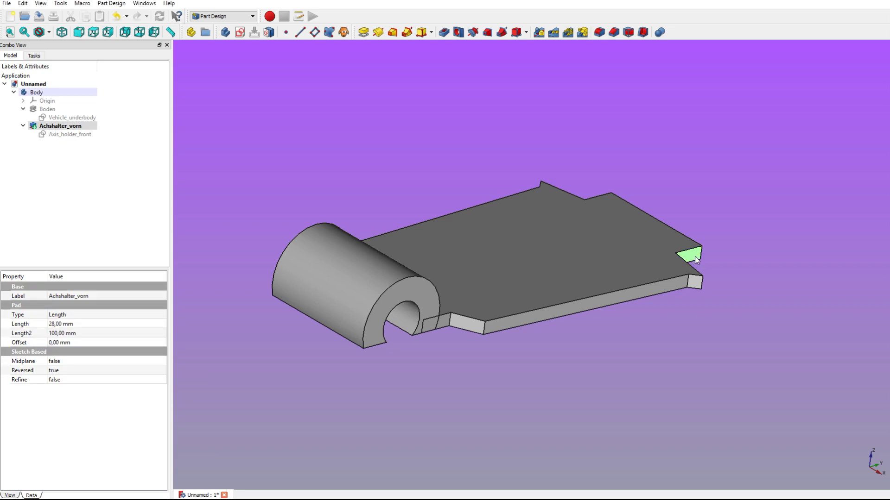
# Create a new sketch on the rear notch face and place a centre arc right of the plate
pyautogui.click(243, 34)
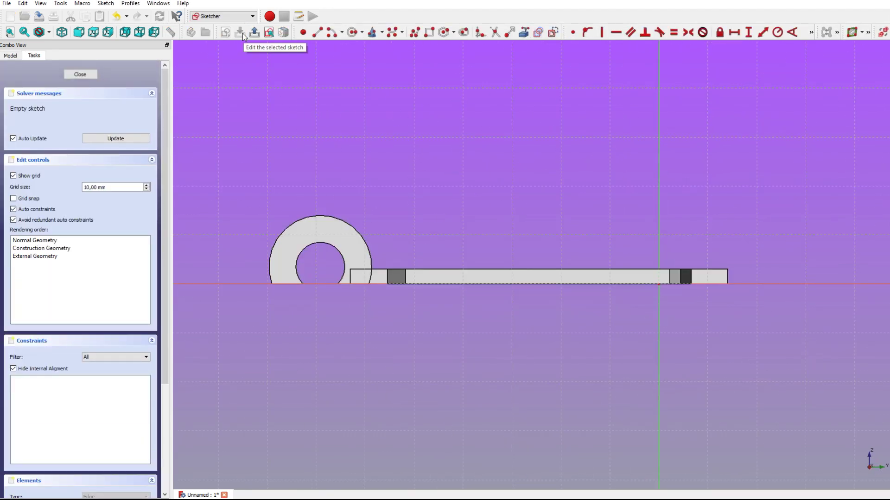
pyautogui.click(332, 33)
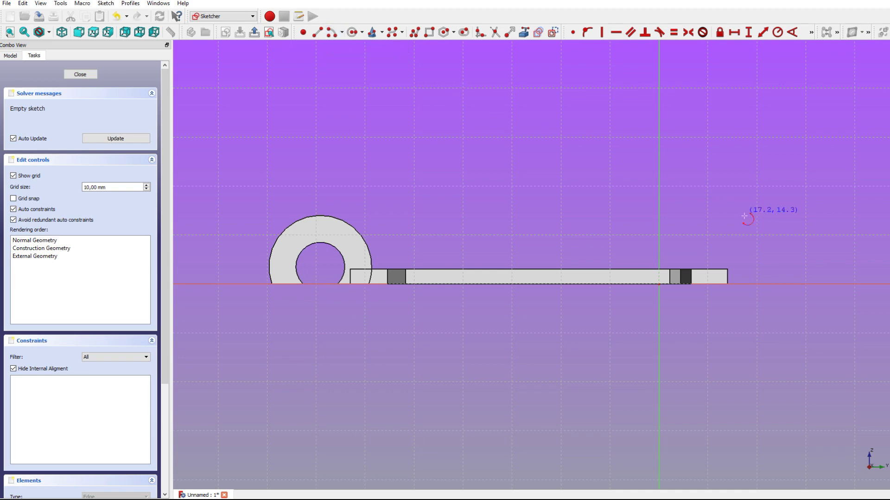
pyautogui.click(768, 255)
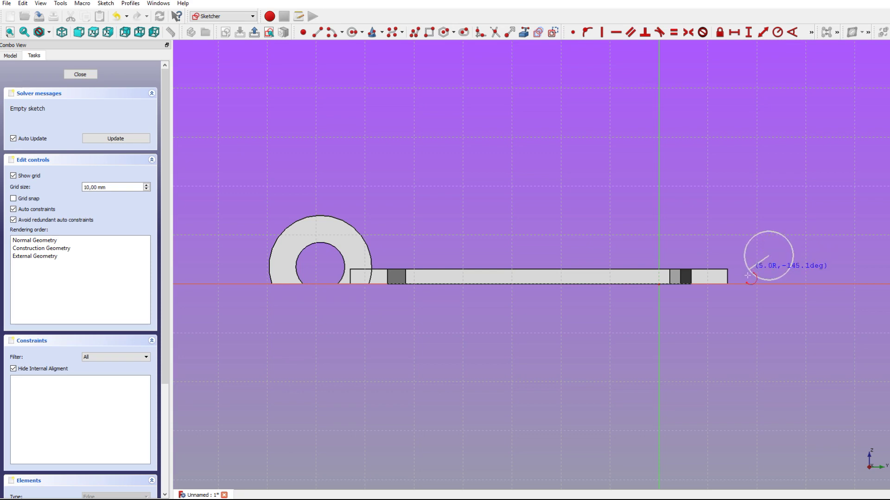
# Finish the first arc on the baseline and set its centre 20 mm from the vertical axis
pyautogui.click(744, 283)
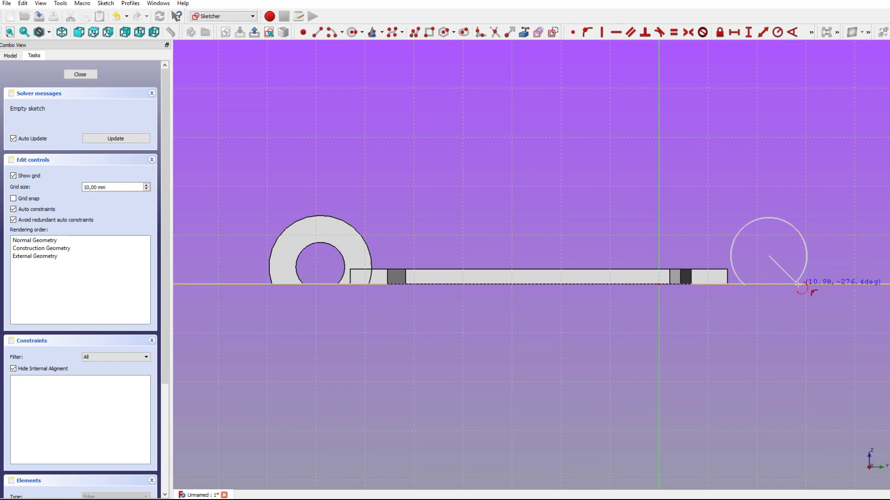
pyautogui.click(797, 284)
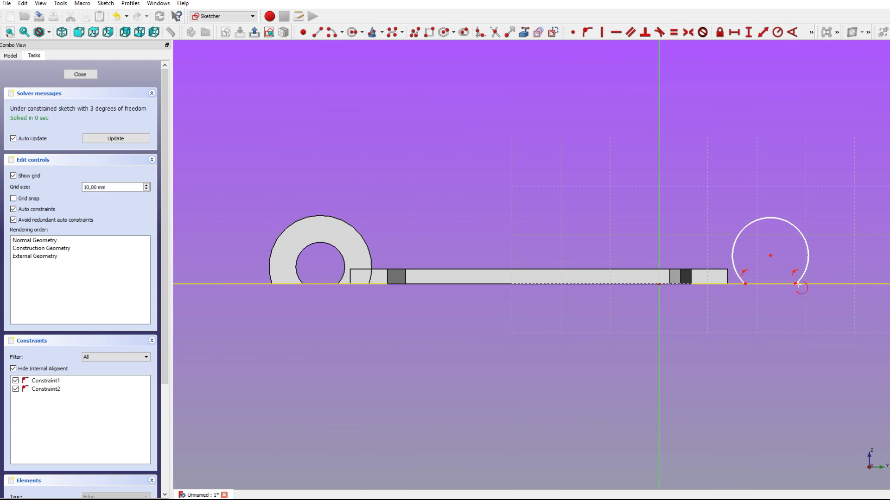
pyautogui.rightClick(783, 309)
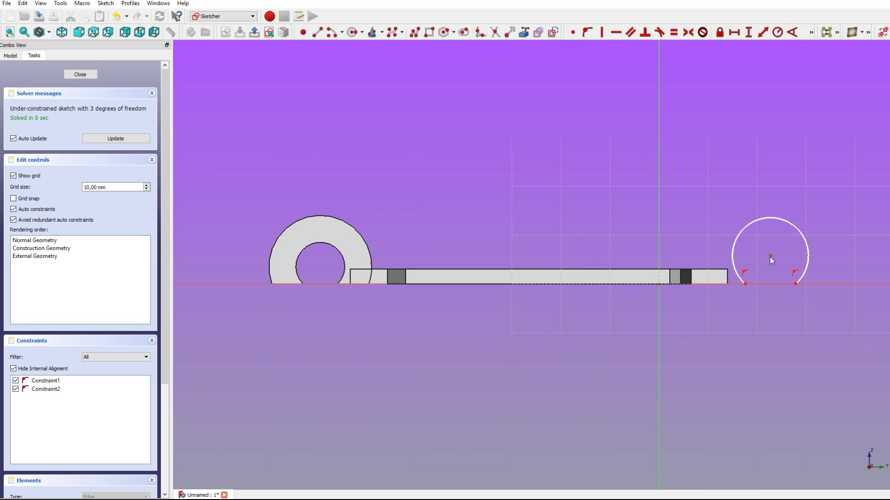
pyautogui.click(735, 32)
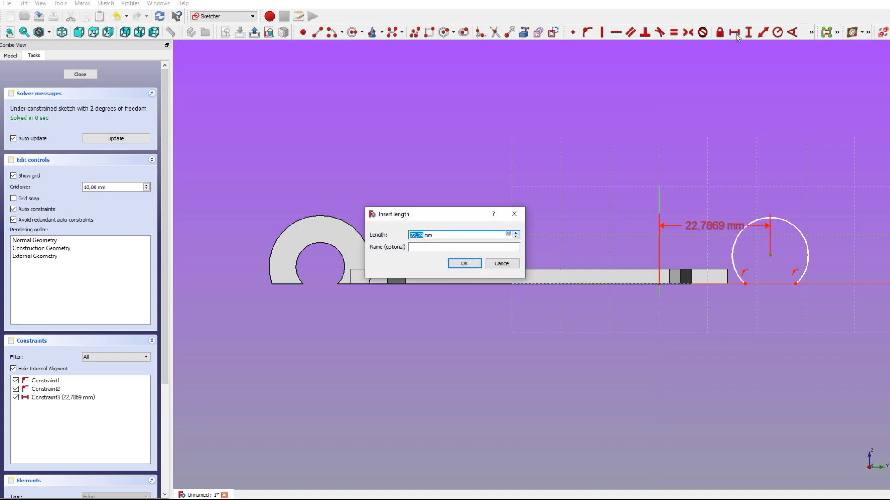
pyautogui.write('20')
pyautogui.press('Return')
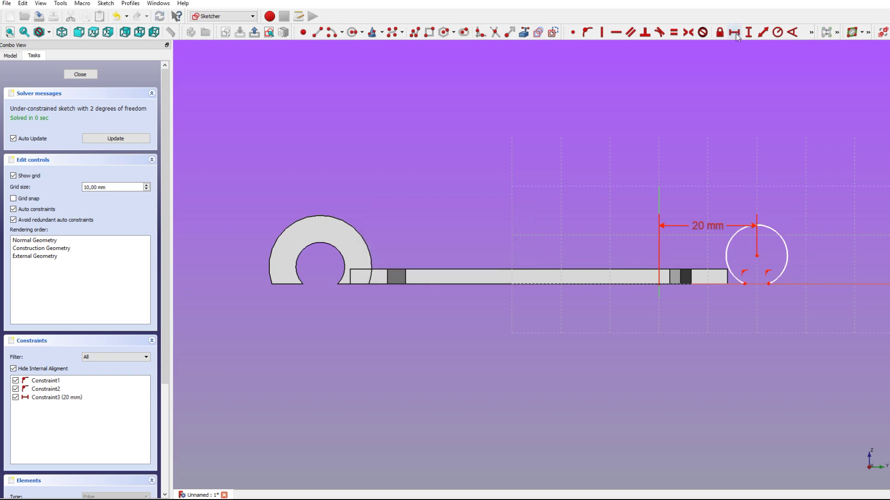
pyautogui.moveTo(714, 233); pyautogui.dragTo(726, 170)
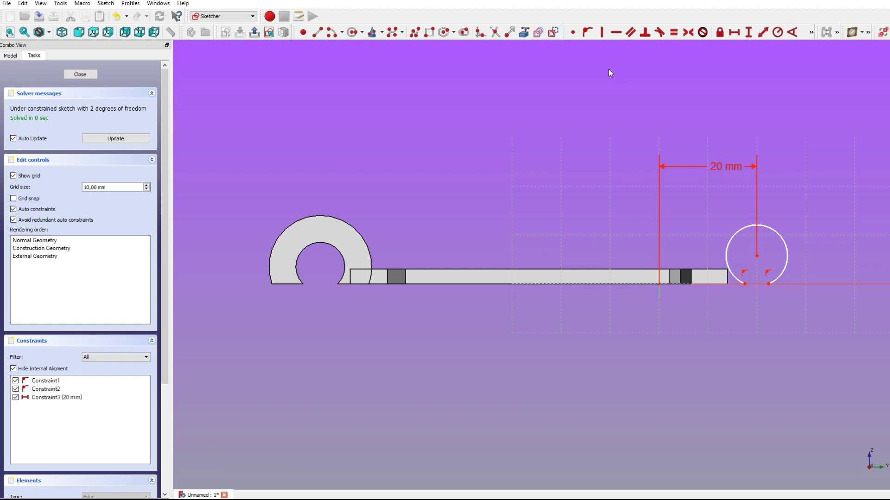
# Draw a larger second arc on the baseline and make it concentric with the first
pyautogui.click(331, 32)
pyautogui.click(757, 269)
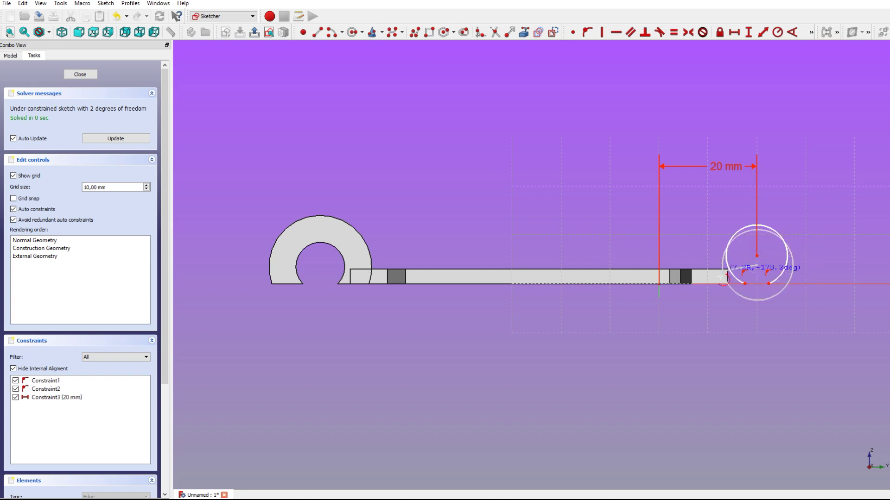
pyautogui.click(721, 281)
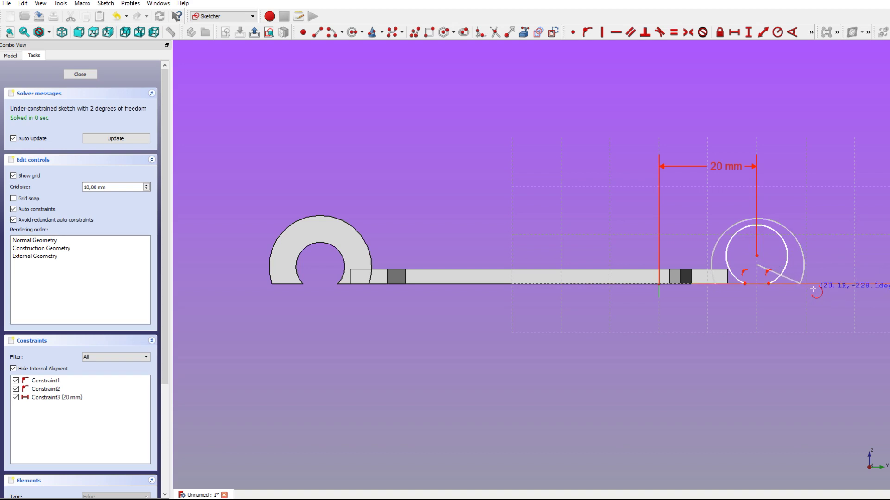
pyautogui.click(807, 284)
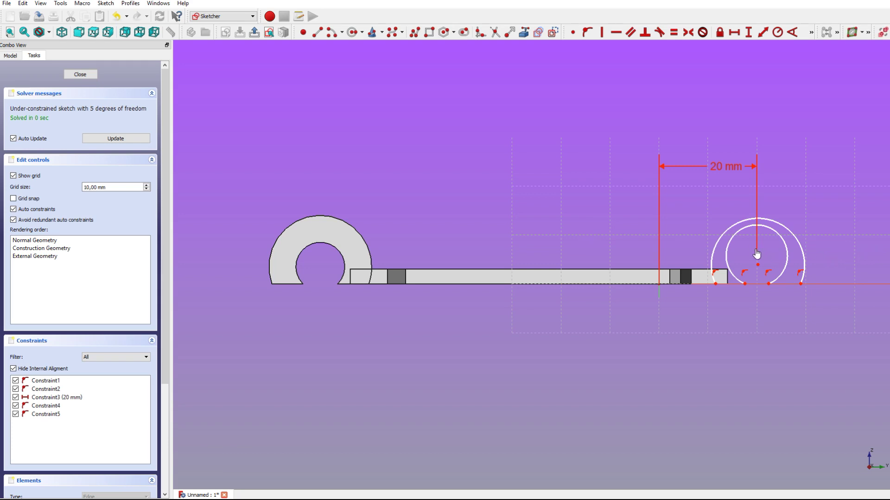
pyautogui.moveTo(751, 249); pyautogui.dragTo(767, 274)
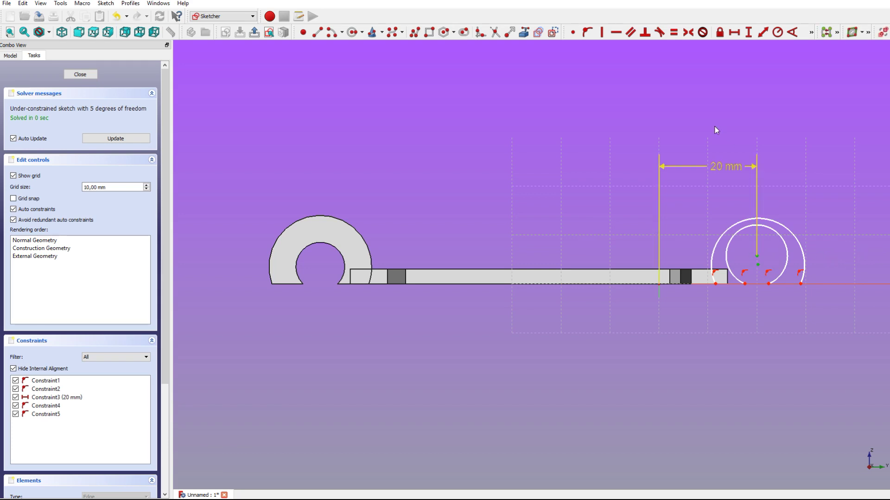
pyautogui.click(573, 32)
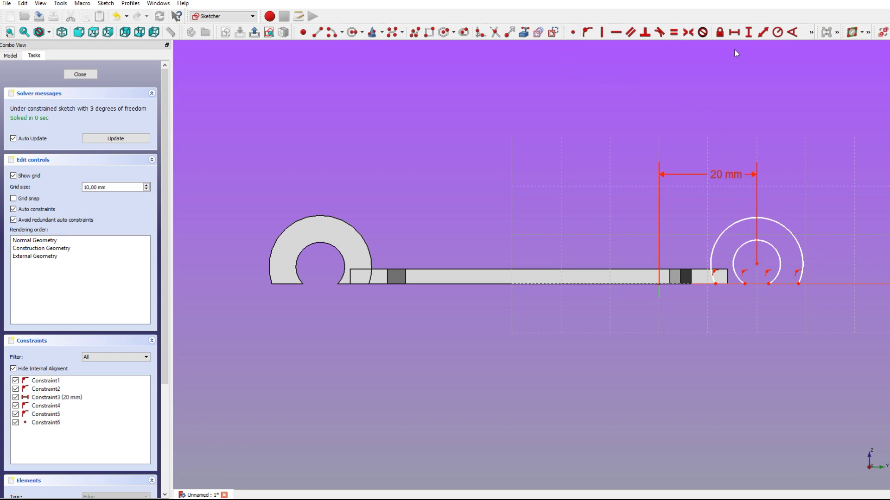
# Give the rear sketch's inner arc a 5 mm radius and move its label aside
pyautogui.click(781, 257)
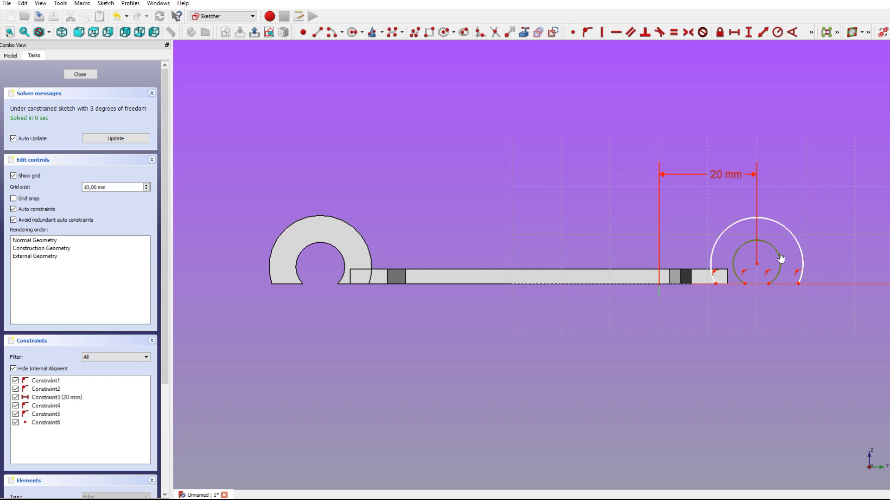
pyautogui.click(774, 34)
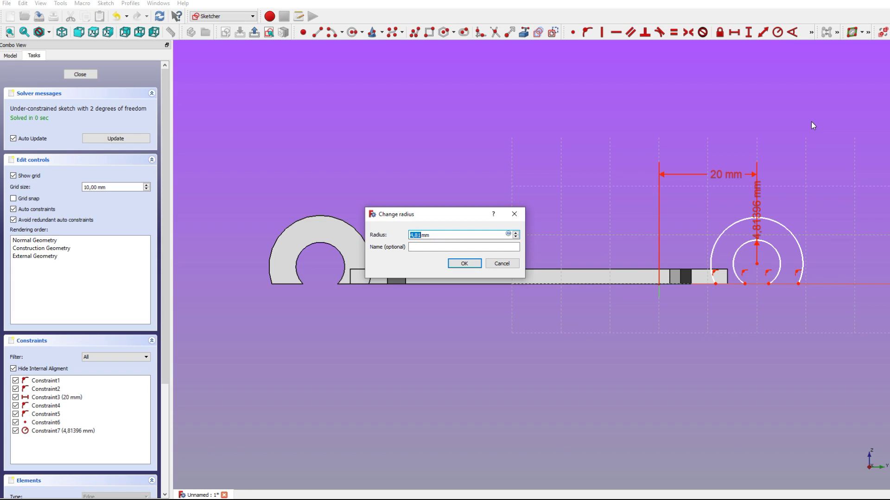
pyautogui.write('5')
pyautogui.press('Return')
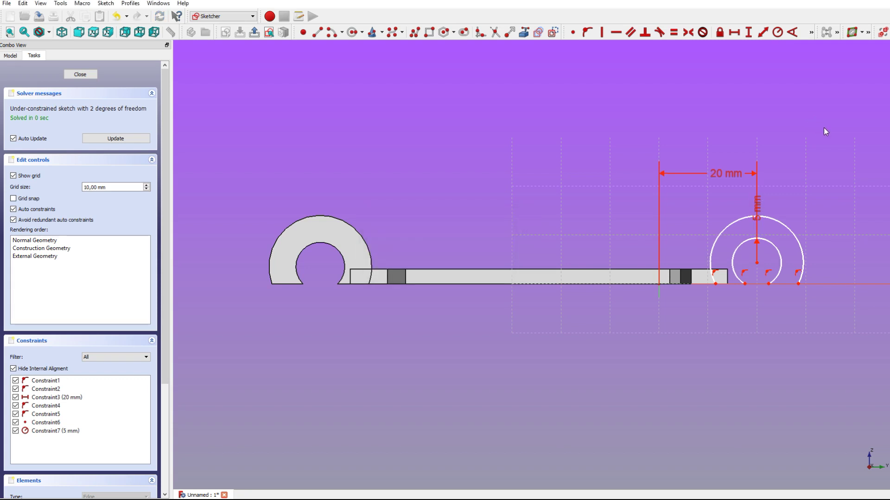
pyautogui.moveTo(757, 211); pyautogui.dragTo(815, 219)
# Dimension the outer arc at 10,5 mm radius, placing the label clear of the 20 mm dimension
pyautogui.click(784, 228)
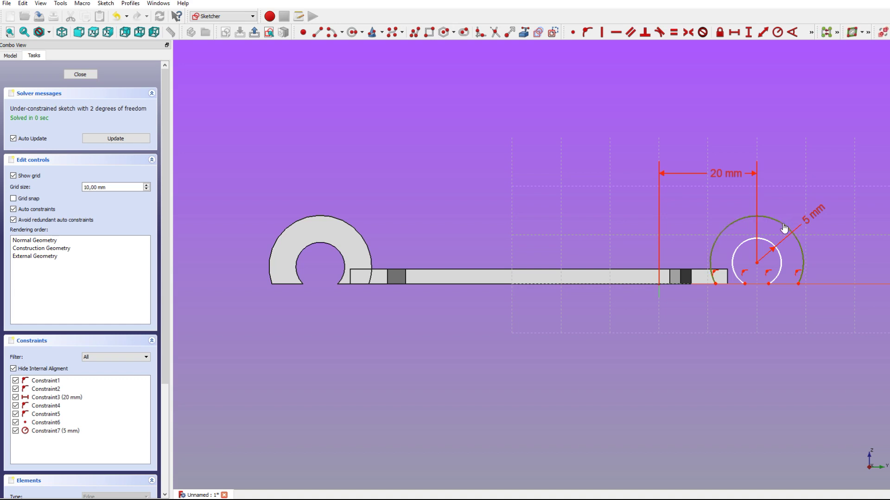
pyautogui.click(777, 33)
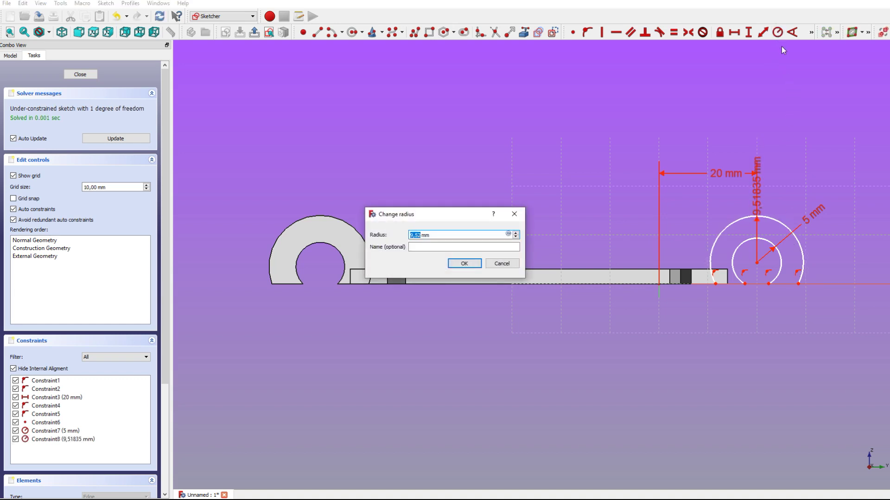
pyautogui.write('10')
pyautogui.press('Return')
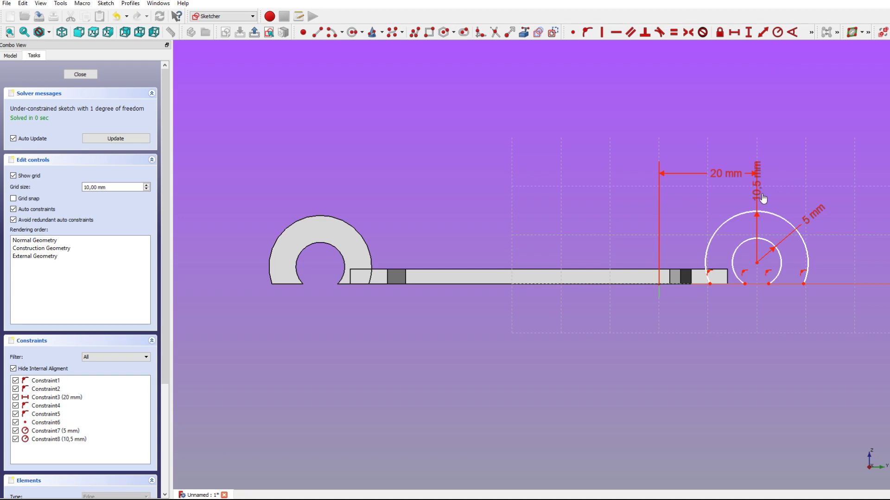
pyautogui.moveTo(763, 189); pyautogui.dragTo(803, 199)
pyautogui.click(317, 32)
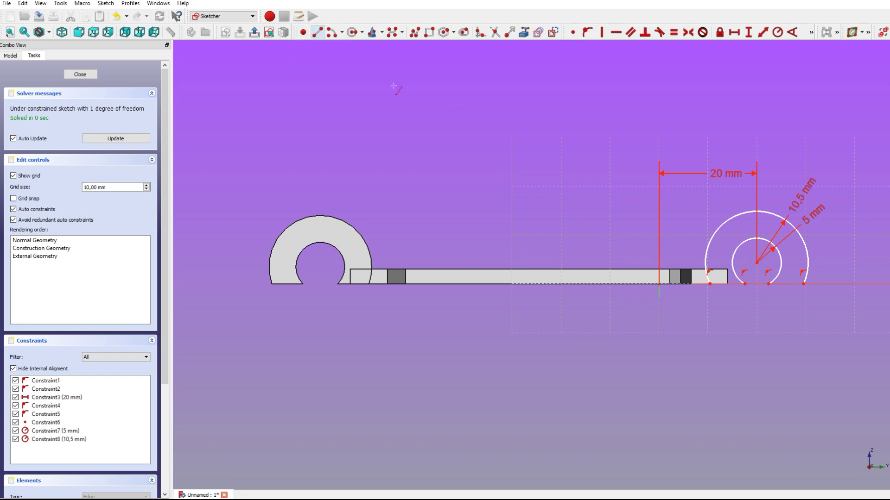
# Draw two horizontal base lines closing the bottom of the rear half-ring
pyautogui.click(709, 296)
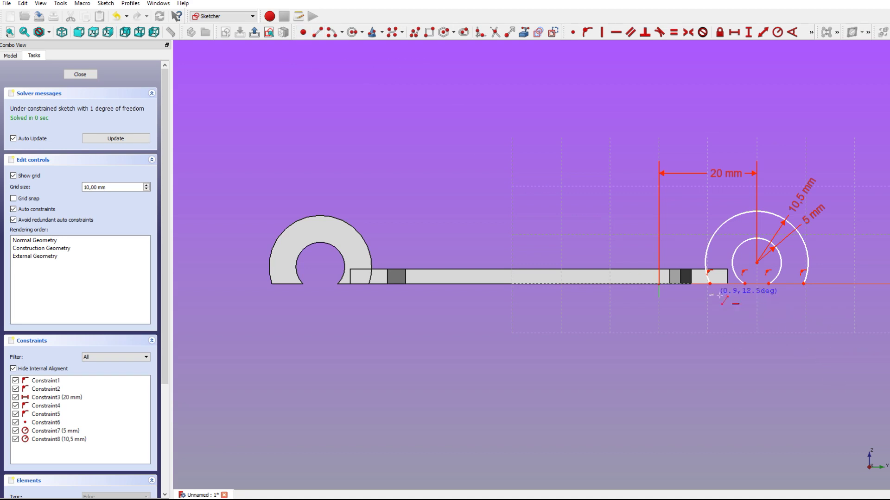
pyautogui.click(745, 295)
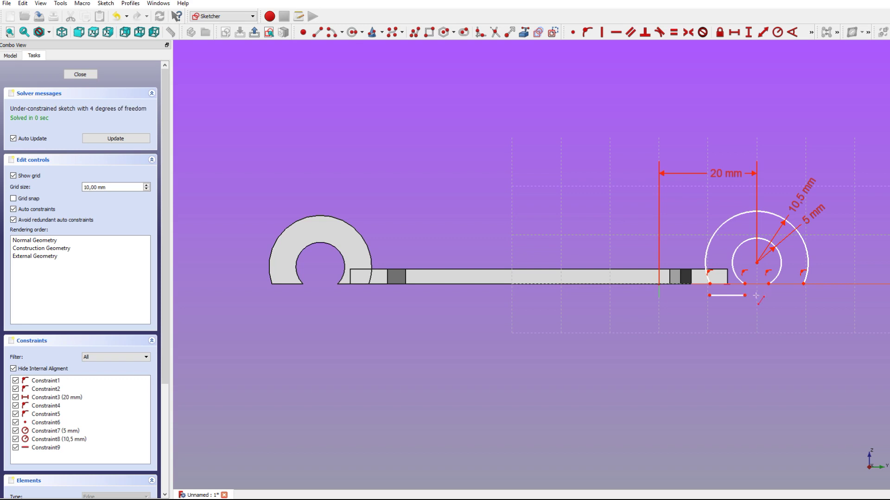
pyautogui.click(808, 295)
pyautogui.rightClick(828, 306)
# Constrain the base-line endpoints to the inner and outer arcs with coincident and point-on-object constraints
pyautogui.moveTo(699, 278); pyautogui.dragTo(725, 313)
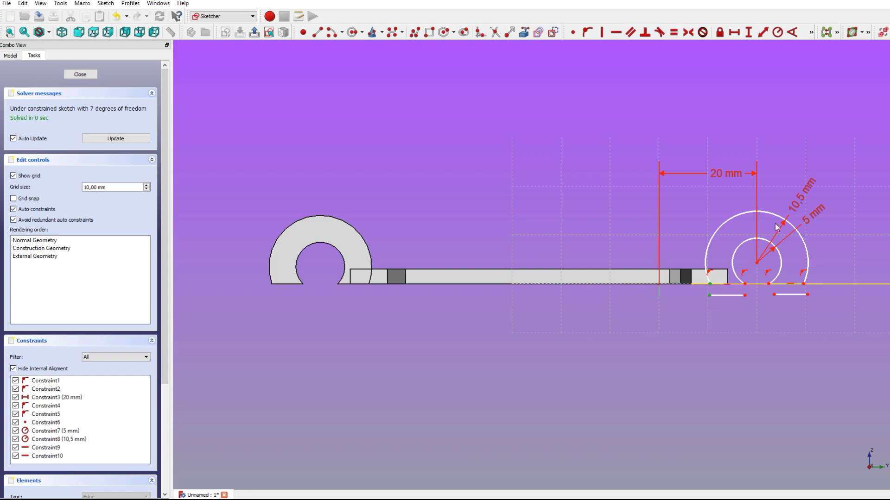
pyautogui.click(587, 32)
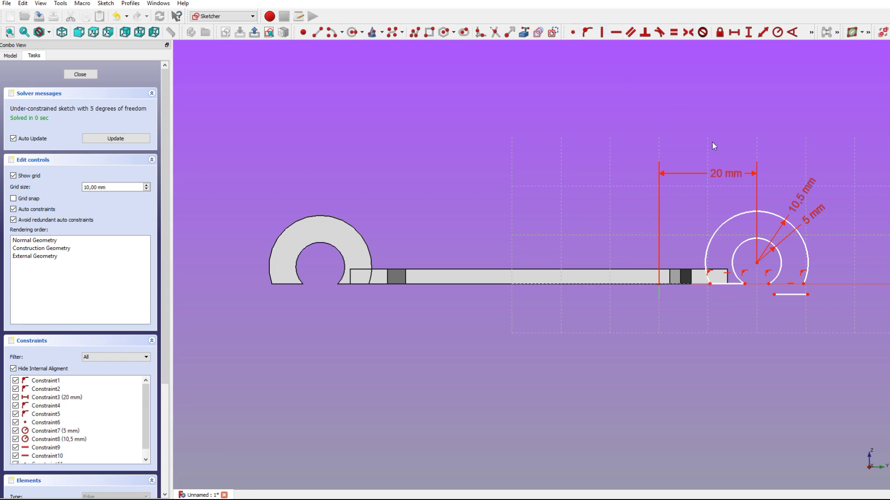
pyautogui.click(744, 284)
pyautogui.click(573, 33)
pyautogui.click(780, 271)
pyautogui.moveTo(764, 278); pyautogui.dragTo(776, 309)
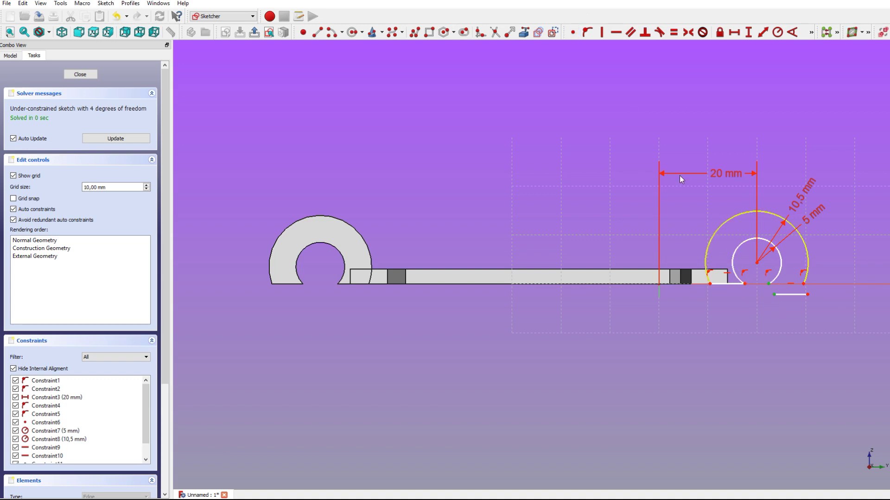
pyautogui.click(574, 34)
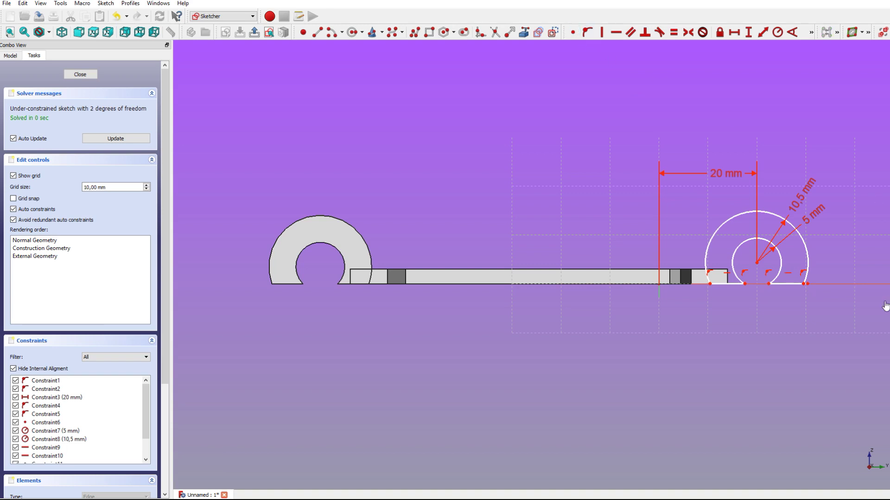
pyautogui.click(807, 283)
pyautogui.click(574, 33)
# Fully constrain the sketch with a 7,12 mm horizontal distance, then close it
pyautogui.click(745, 284)
pyautogui.click(763, 34)
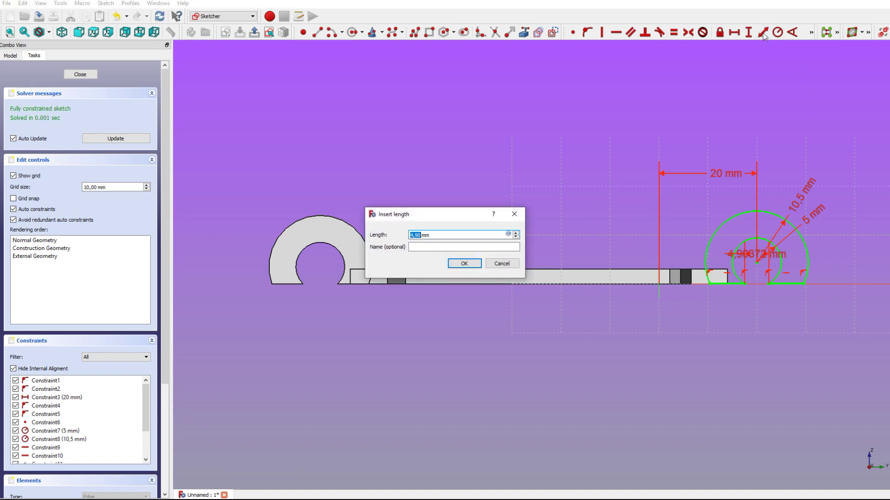
pyautogui.write('7,12')
pyautogui.press('Return')
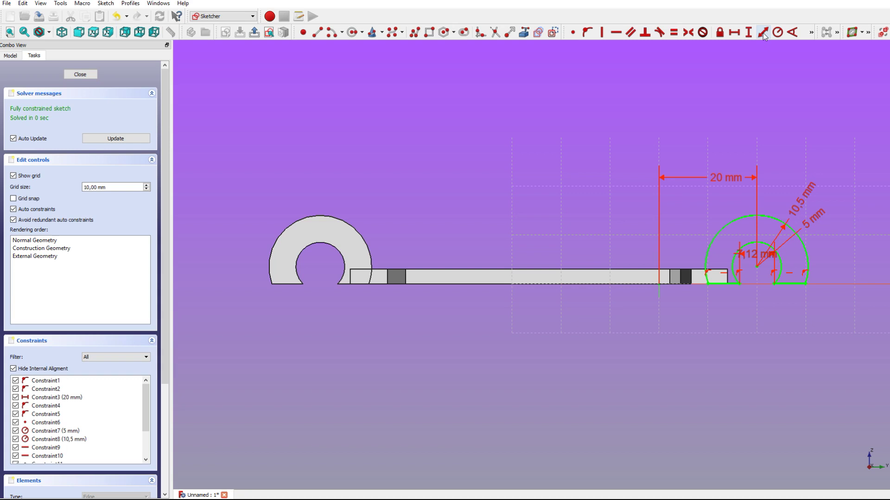
pyautogui.moveTo(751, 256); pyautogui.dragTo(812, 313)
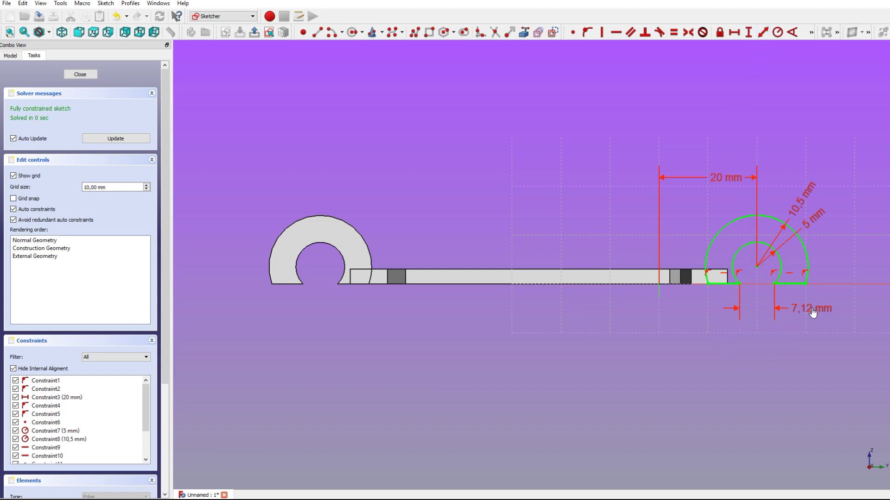
pyautogui.click(85, 75)
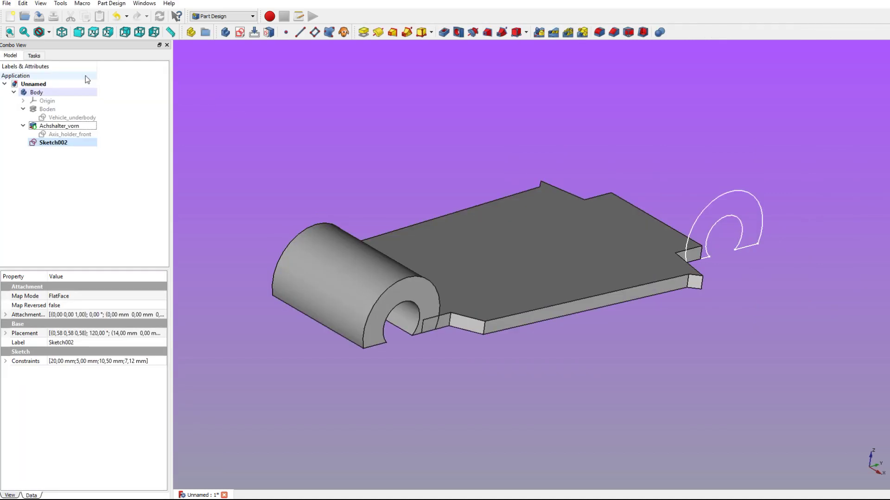
# Pad Sketch002 28 mm in the reversed direction, creating Pad002
pyautogui.click(53, 143)
pyautogui.click(361, 32)
pyautogui.tripleClick(126, 122)
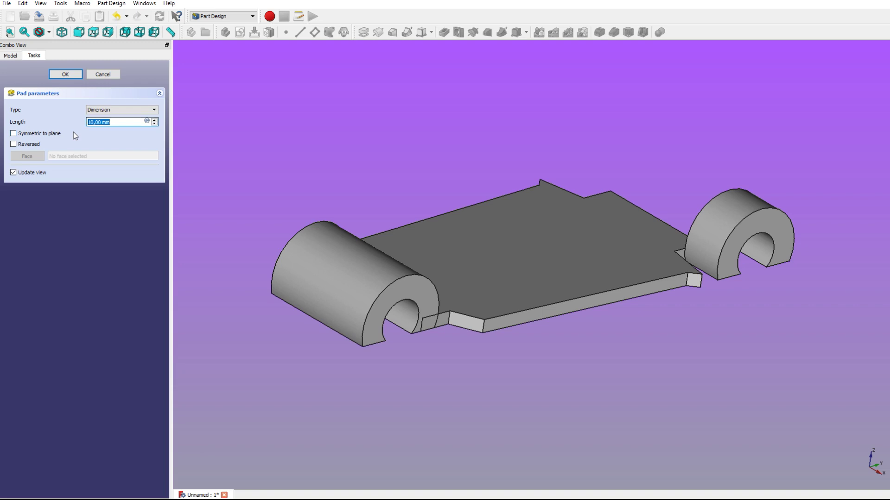
pyautogui.write('28')
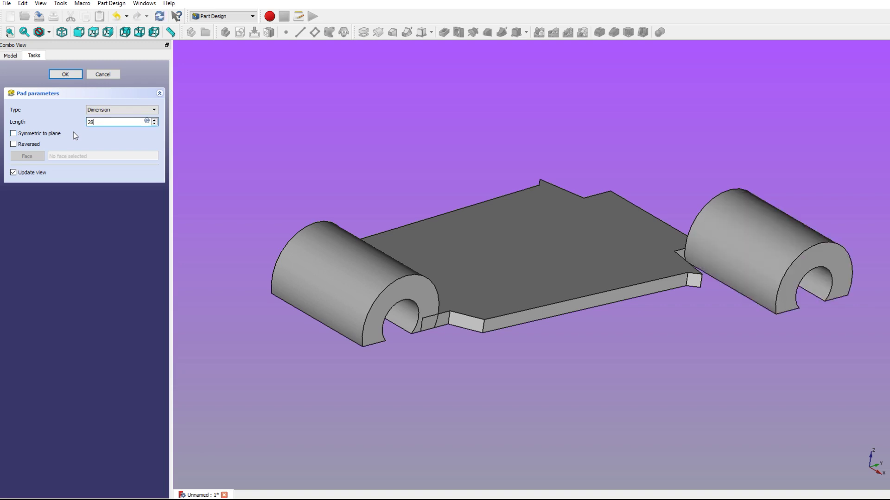
pyautogui.press('Tab')
pyautogui.click(14, 145)
pyautogui.moveTo(601, 230)
pyautogui.mouseDown(button='middle')
pyautogui.moveTo(652, 324)
pyautogui.moveTo(655, 357)
pyautogui.moveTo(600, 305)
pyautogui.mouseUp(button='middle')
pyautogui.moveTo(566, 248); pyautogui.dragTo(565, 213, button='middle')
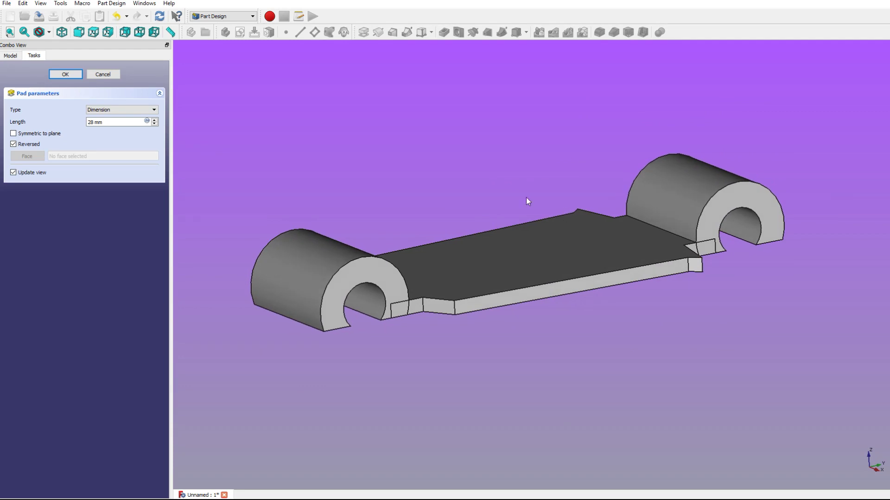
pyautogui.click(65, 75)
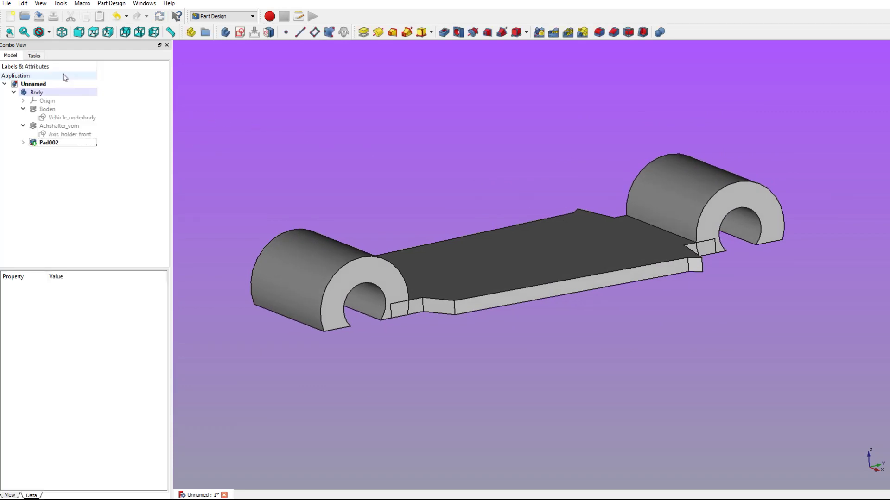
# Rename Sketch002 to Rear_axle_holder and Pad002 to Hinterachshalterung
pyautogui.click(22, 143)
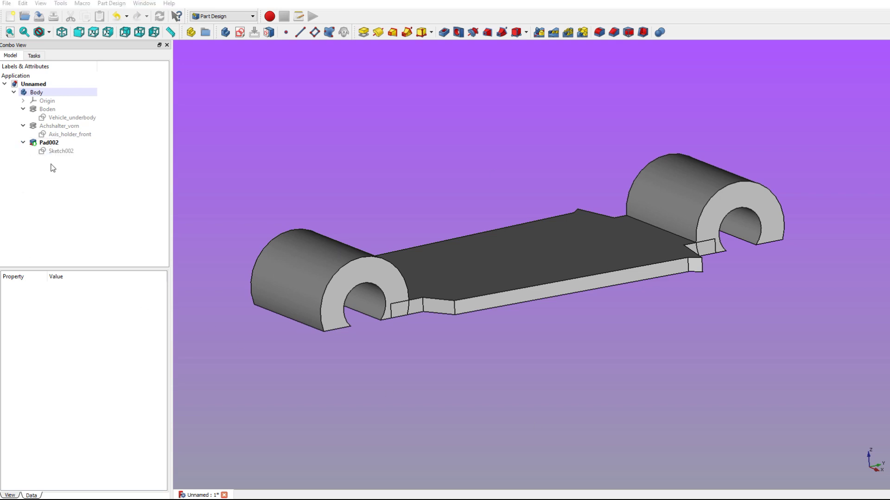
pyautogui.click(60, 152)
pyautogui.rightClick(60, 152)
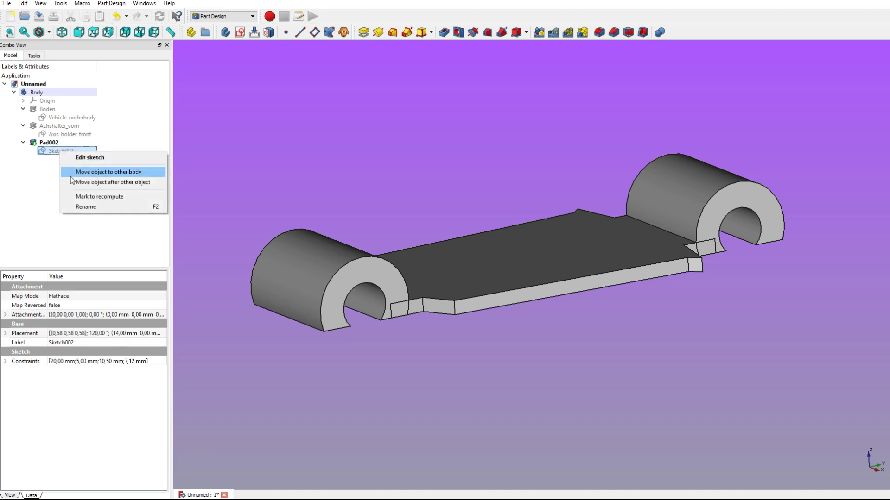
pyautogui.click(84, 205)
pyautogui.write('Rear axle holder')
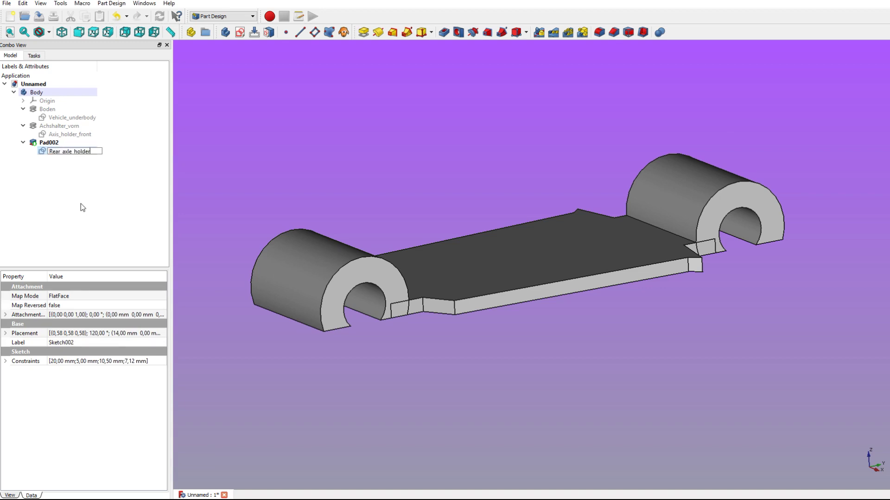
pyautogui.click(77, 190)
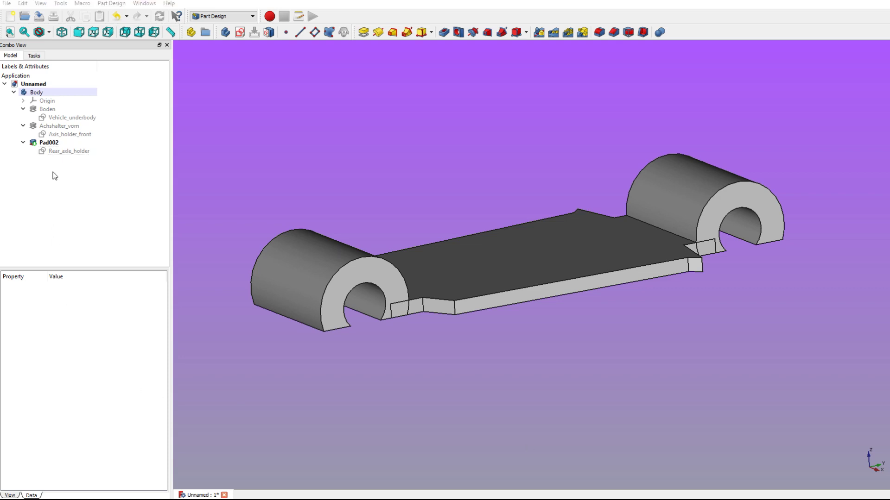
pyautogui.click(45, 144)
pyautogui.rightClick(45, 144)
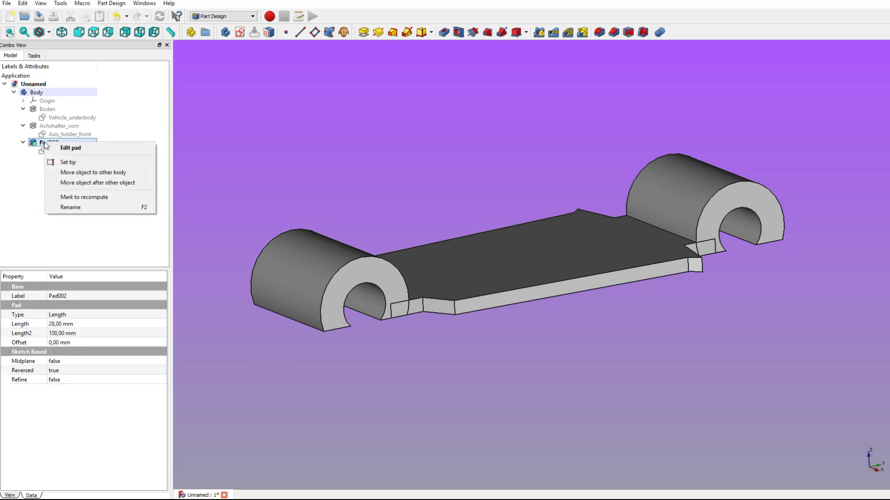
pyautogui.click(71, 207)
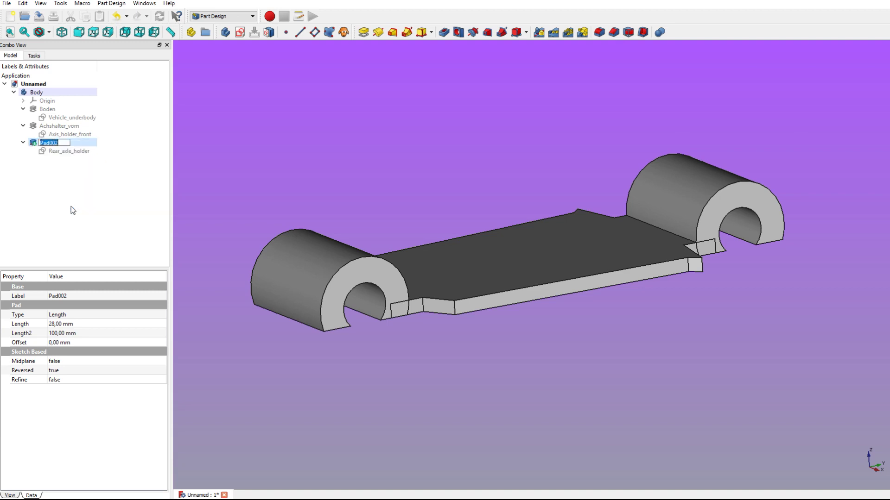
pyautogui.write('Hinterachshalterung')
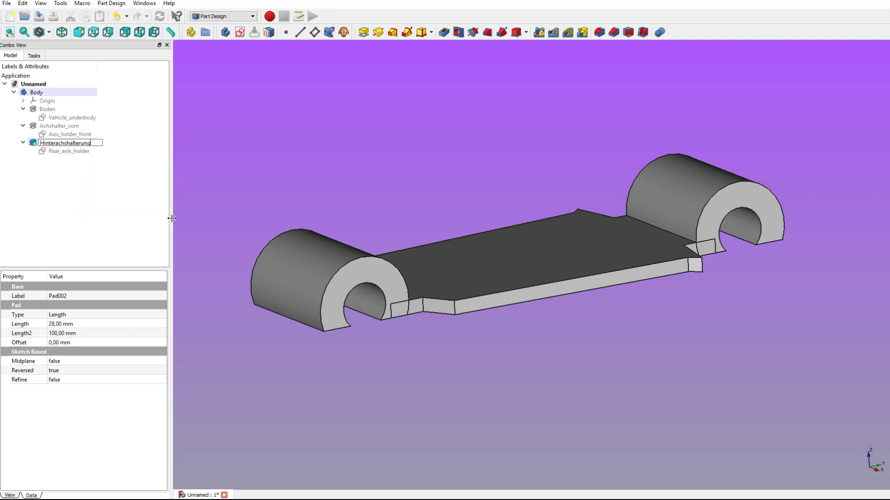
pyautogui.press('Return')
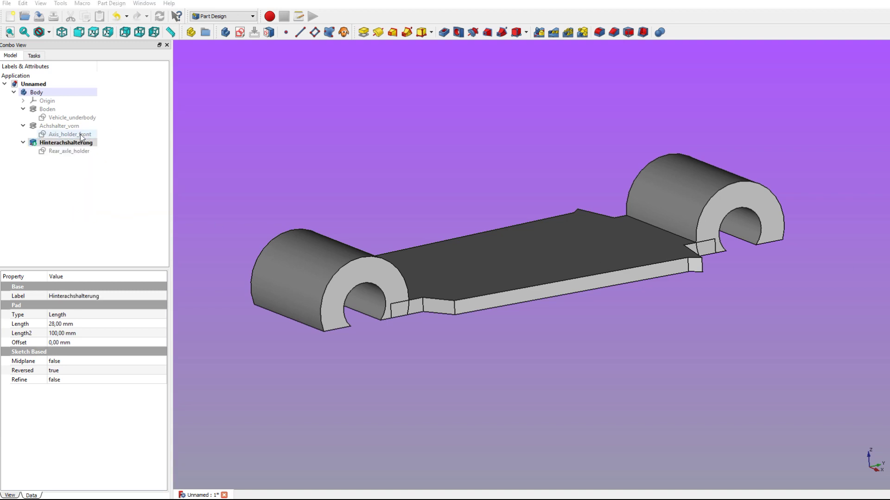
# Rename sketch Axis_holder_front to Front_axle_holder and pad Achshalter_vorn to Vorderachshalterung
pyautogui.click(71, 136)
pyautogui.rightClick(71, 138)
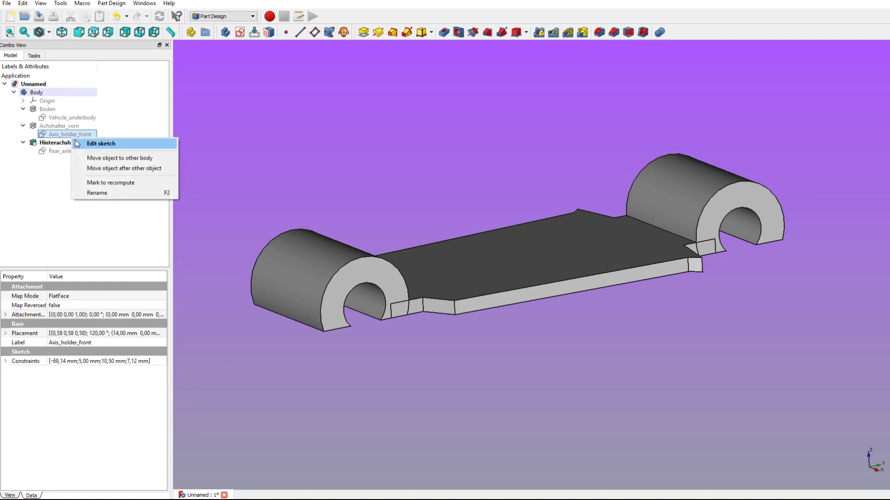
pyautogui.click(95, 192)
pyautogui.write('Front_axle_holder')
pyautogui.click(85, 173)
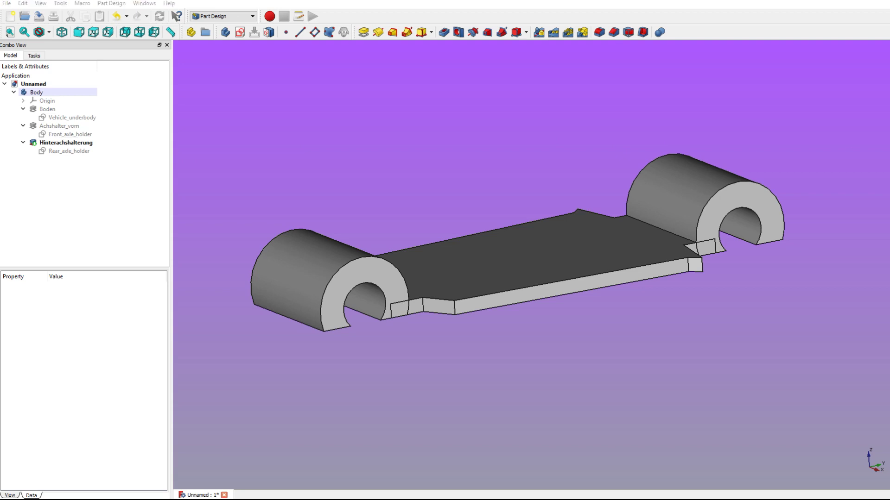
pyautogui.click(48, 126)
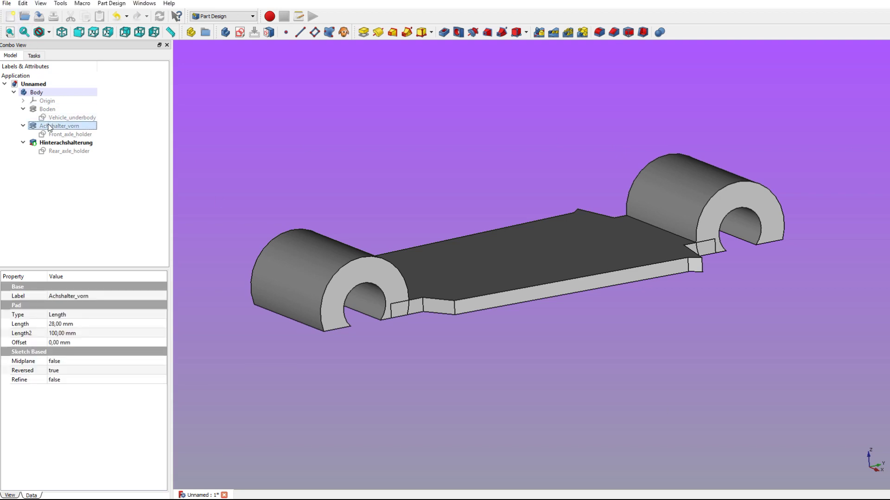
pyautogui.rightClick(48, 124)
pyautogui.click(74, 189)
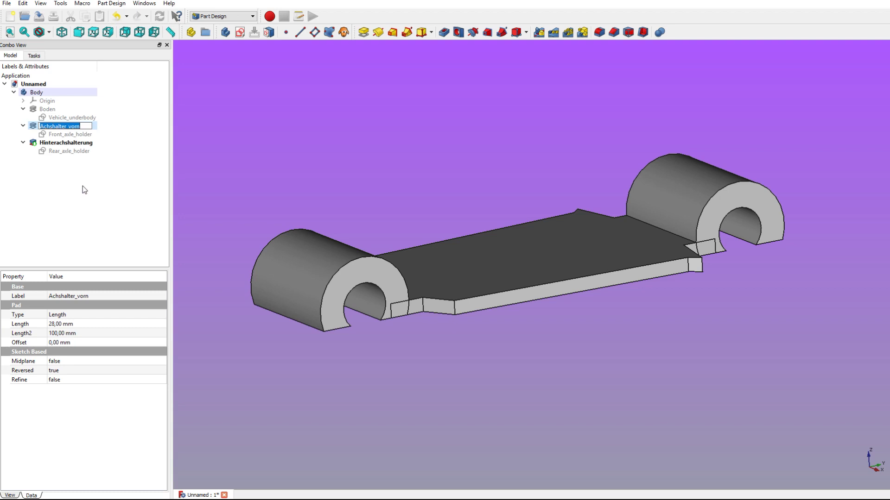
pyautogui.write('Vorderachshalterung')
pyautogui.click(88, 175)
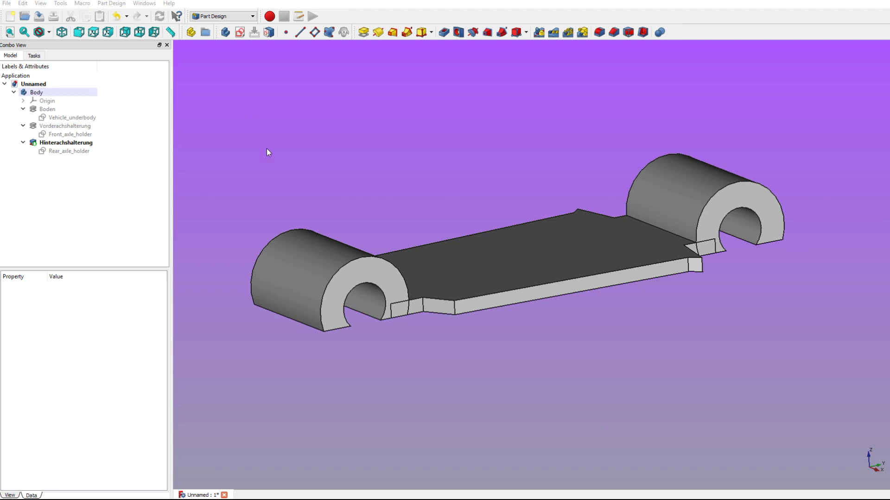
# Open a new sketch on the Hinterachshalterung's outer end face, viewed from the underside
pyautogui.moveTo(520, 304); pyautogui.dragTo(486, 179, button='middle')
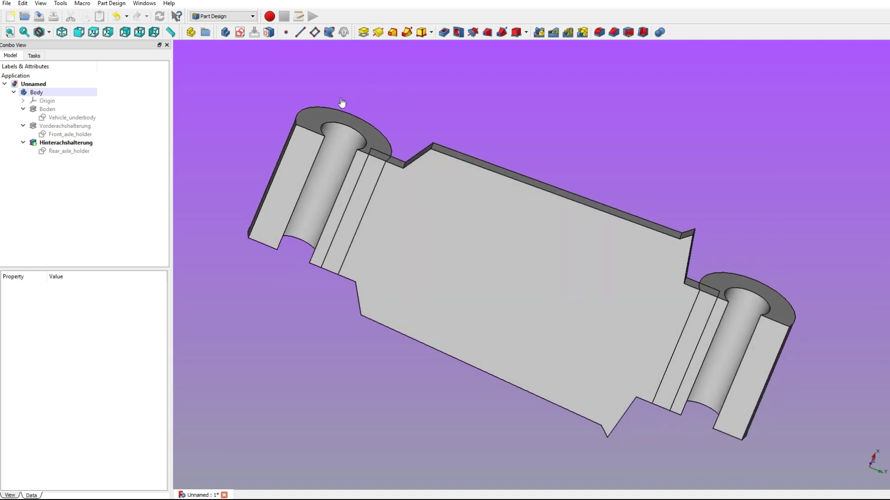
pyautogui.click(295, 158)
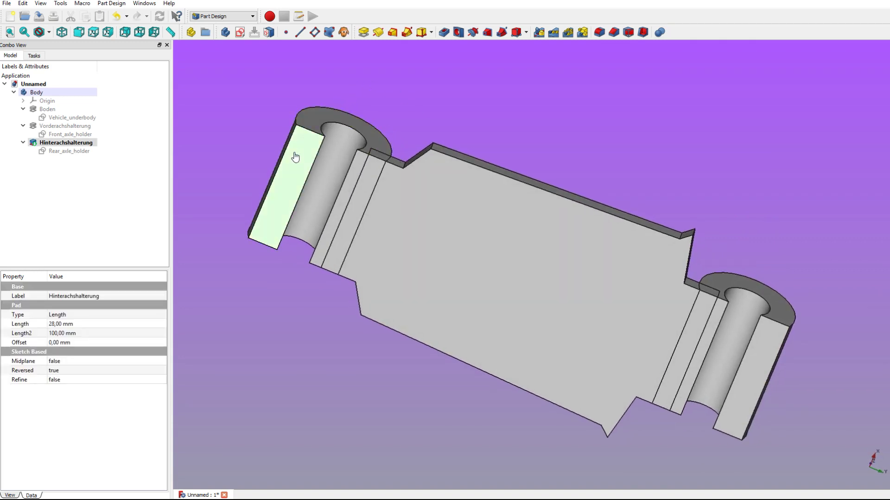
pyautogui.click(240, 33)
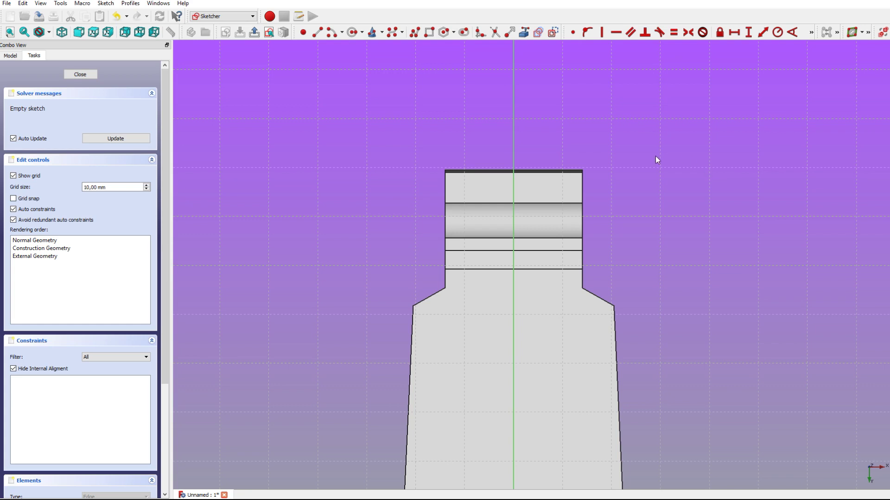
# Draw a horizontal line across the rear axle holder's end face
pyautogui.click(323, 35)
pyautogui.click(445, 187)
pyautogui.click(575, 187)
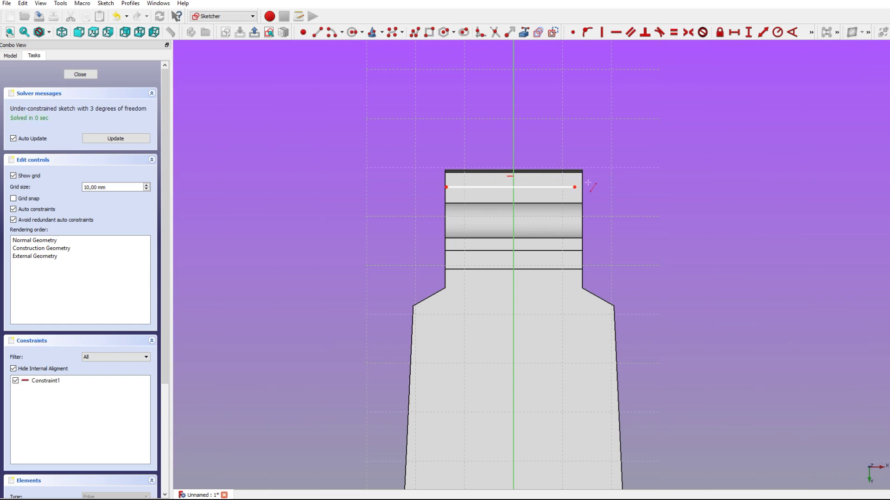
pyautogui.rightClick(612, 180)
# Dimension the line's right endpoint at 14 mm horizontally and 76 mm vertically
pyautogui.click(575, 187)
pyautogui.click(732, 33)
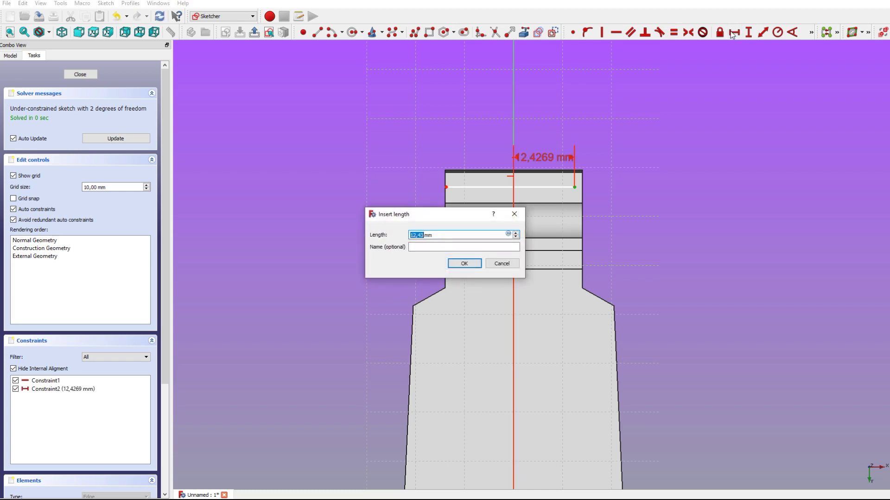
pyautogui.write('14')
pyautogui.click(463, 264)
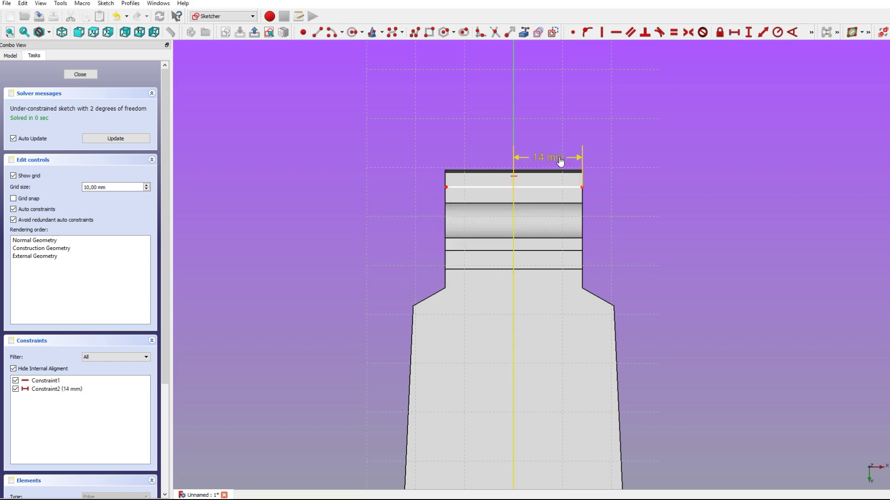
pyautogui.moveTo(624, 172); pyautogui.dragTo(638, 185)
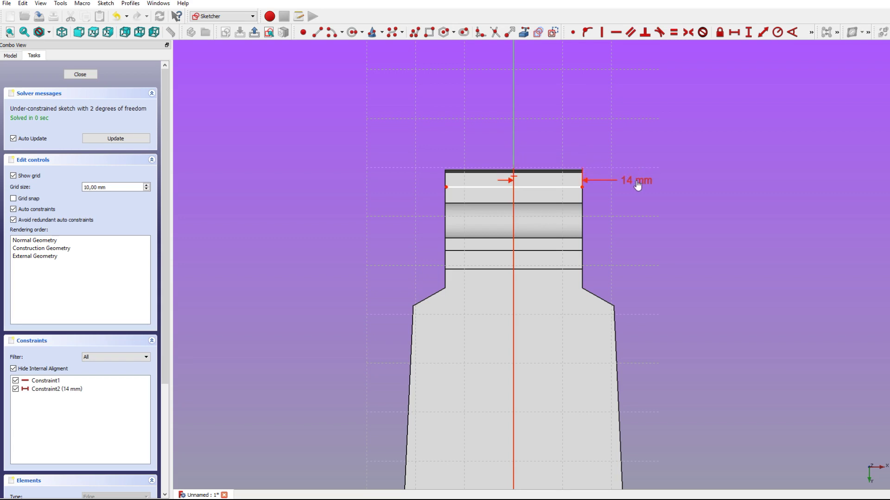
pyautogui.click(582, 187)
pyautogui.click(750, 31)
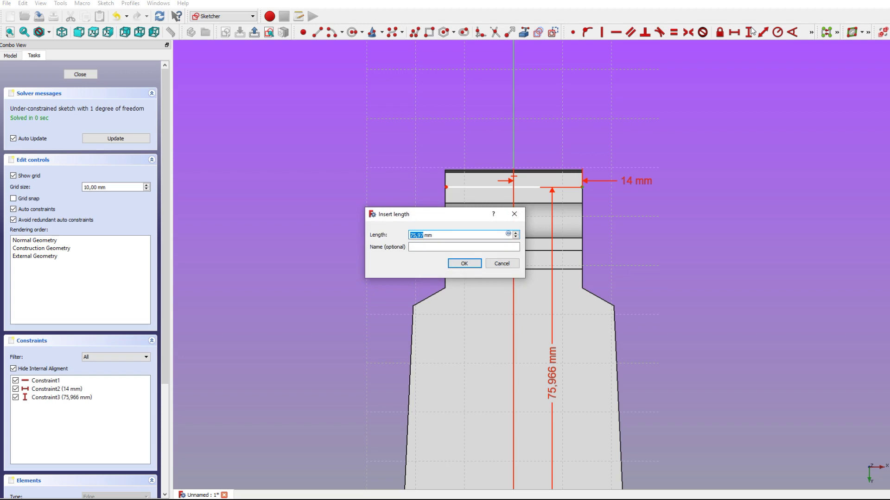
pyautogui.write('7')
pyautogui.press('Return')
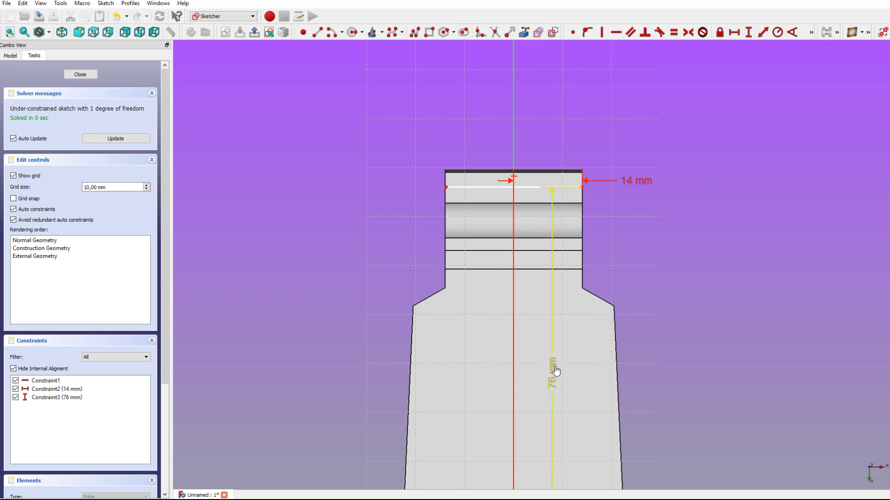
pyautogui.moveTo(556, 371); pyautogui.dragTo(601, 226)
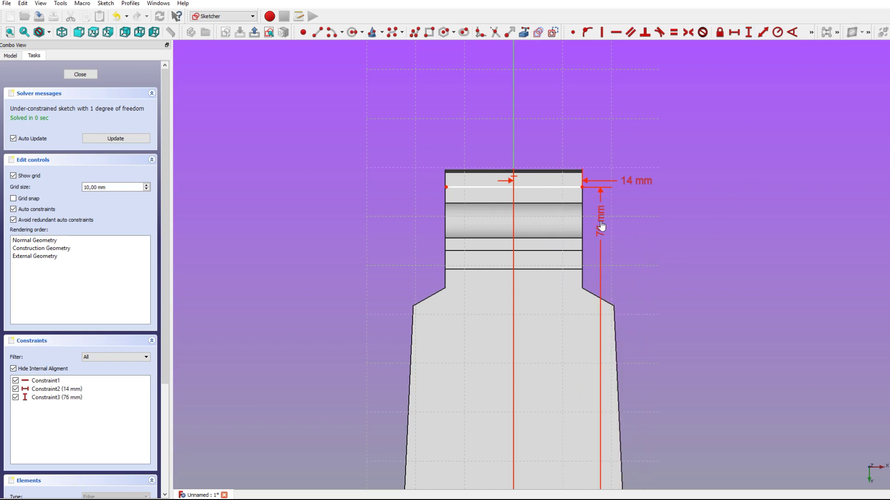
pyautogui.moveTo(639, 186); pyautogui.dragTo(643, 202)
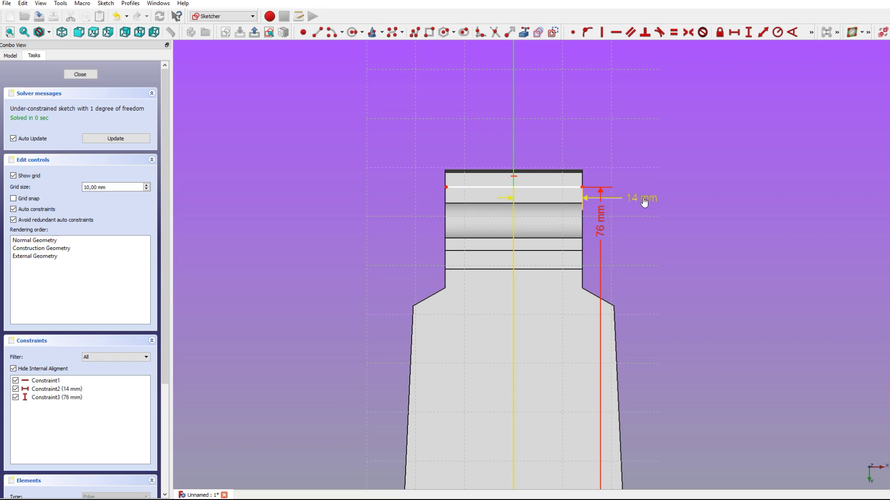
# Make the horizontal line symmetric about the vertical sketch axis
pyautogui.click(581, 189)
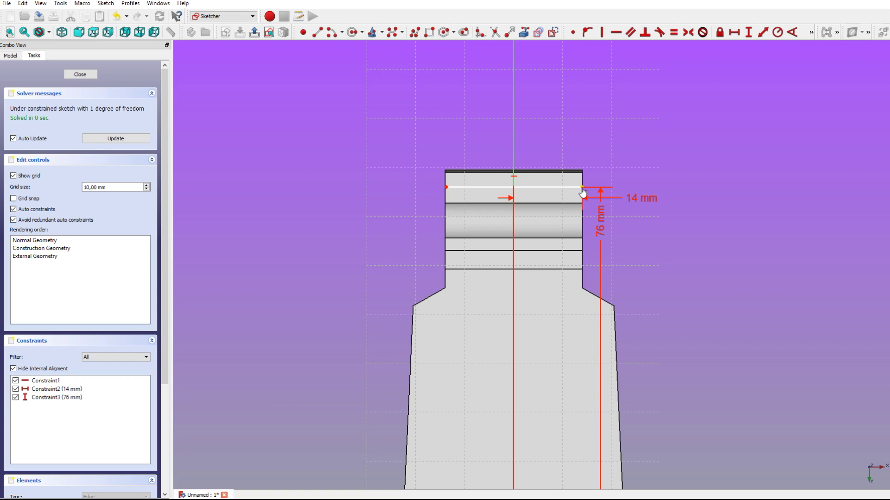
pyautogui.click(446, 187)
pyautogui.click(514, 145)
pyautogui.click(688, 32)
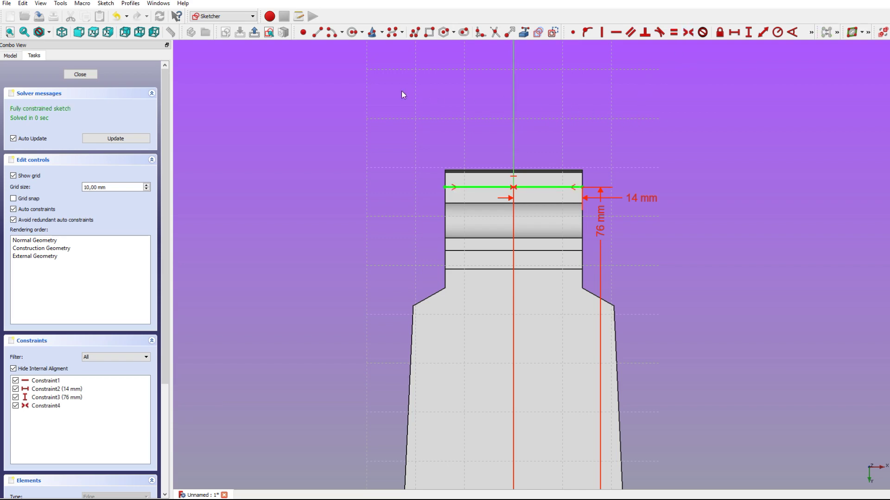
# Draw two vertical lines rising above the horizontal line's left and right ends
pyautogui.click(315, 34)
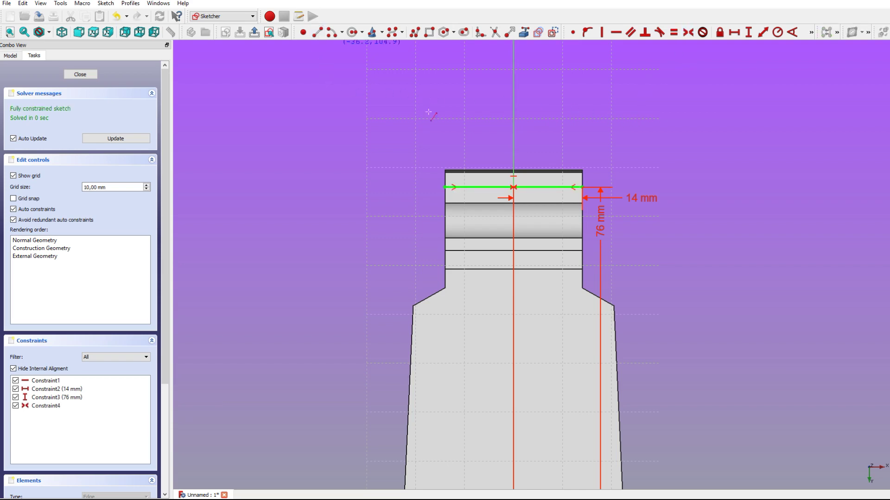
pyautogui.click(445, 150)
pyautogui.click(445, 184)
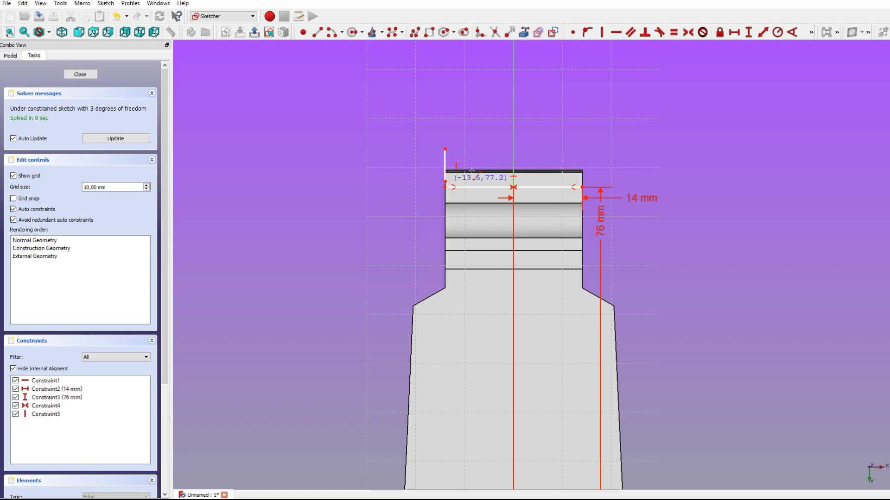
pyautogui.rightClick(582, 150)
pyautogui.click(580, 148)
pyautogui.click(582, 186)
pyautogui.rightClick(672, 175)
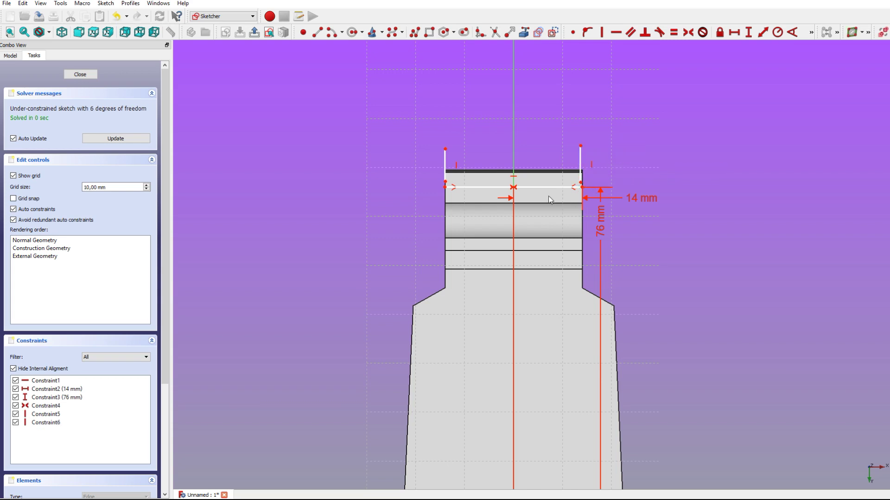
# Attach both vertical lines' lower ends to the horizontal line and make them equal
pyautogui.moveTo(429, 177); pyautogui.dragTo(457, 203)
pyautogui.click(573, 33)
pyautogui.moveTo(574, 176); pyautogui.dragTo(588, 192)
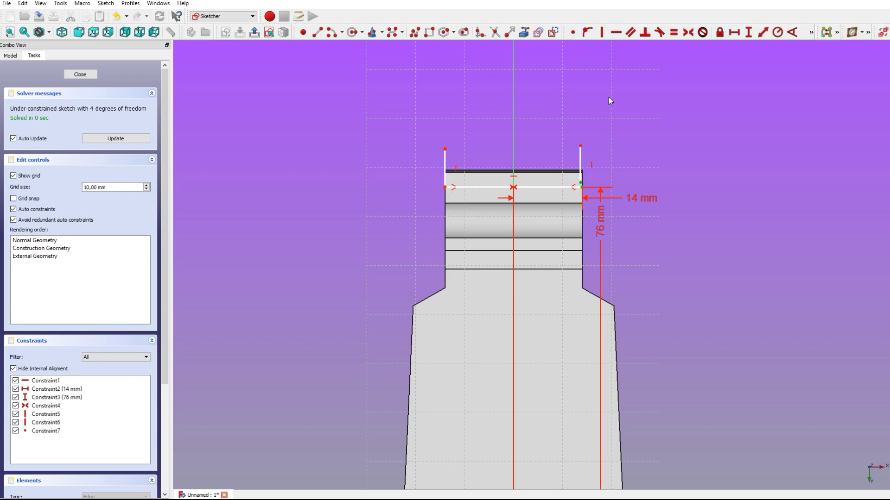
pyautogui.click(571, 34)
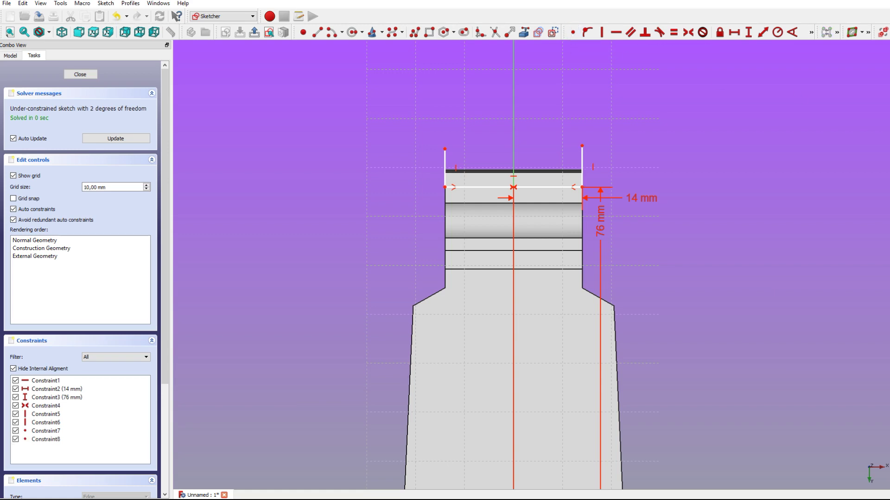
pyautogui.click(445, 159)
pyautogui.click(582, 162)
pyautogui.click(674, 32)
# Dimension the right vertical line's top at 82,75 mm height
pyautogui.click(582, 149)
pyautogui.click(749, 32)
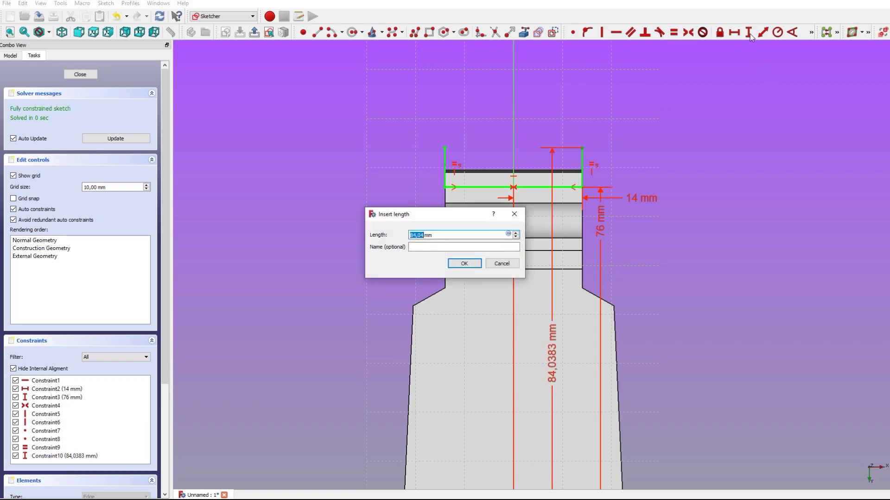
pyautogui.write('8')
pyautogui.press('Return')
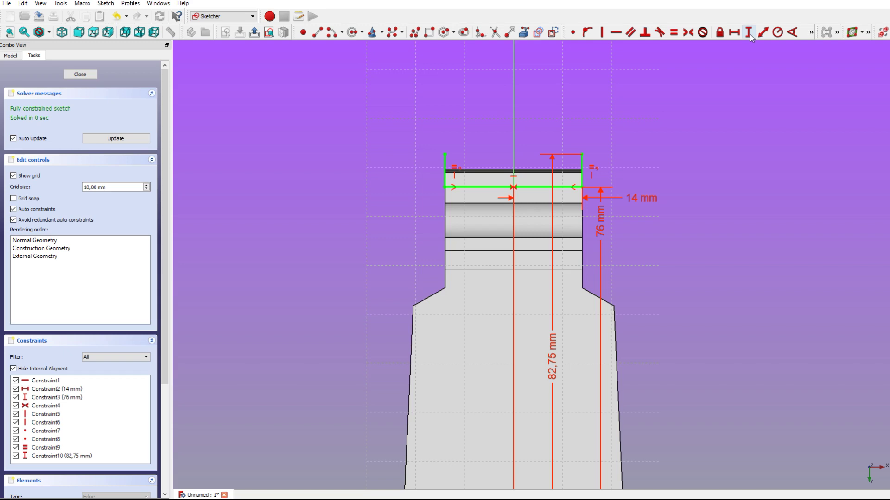
pyautogui.moveTo(554, 376); pyautogui.dragTo(575, 366)
pyautogui.moveTo(659, 340); pyautogui.dragTo(683, 242)
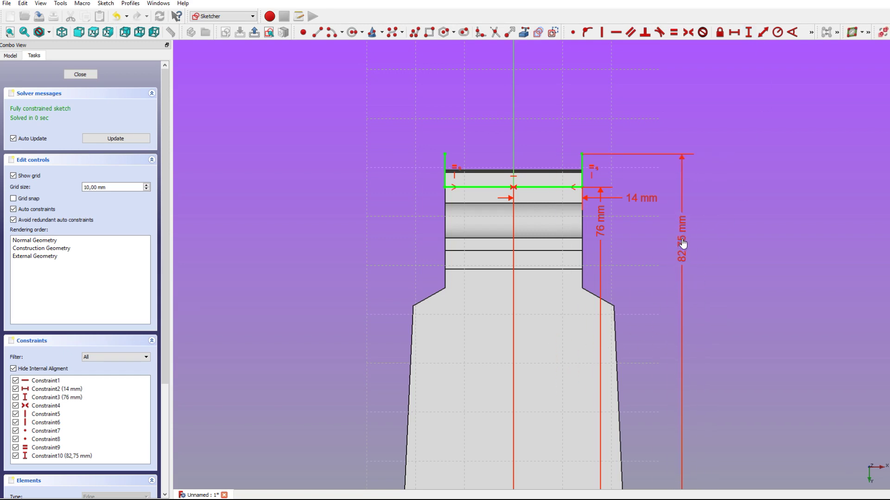
pyautogui.click(317, 32)
# Draw two outward-slanting lines from the vertical lines' tops
pyautogui.click(420, 132)
pyautogui.click(449, 150)
pyautogui.click(582, 147)
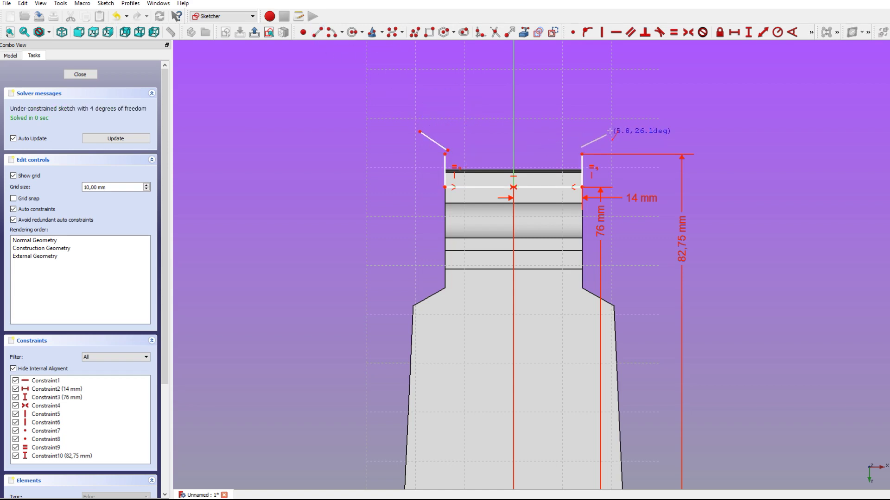
pyautogui.click(613, 125)
pyautogui.rightClick(446, 148)
# Join the slanted lines to the corners and make their upper ends symmetric about the vertical axis
pyautogui.click(573, 32)
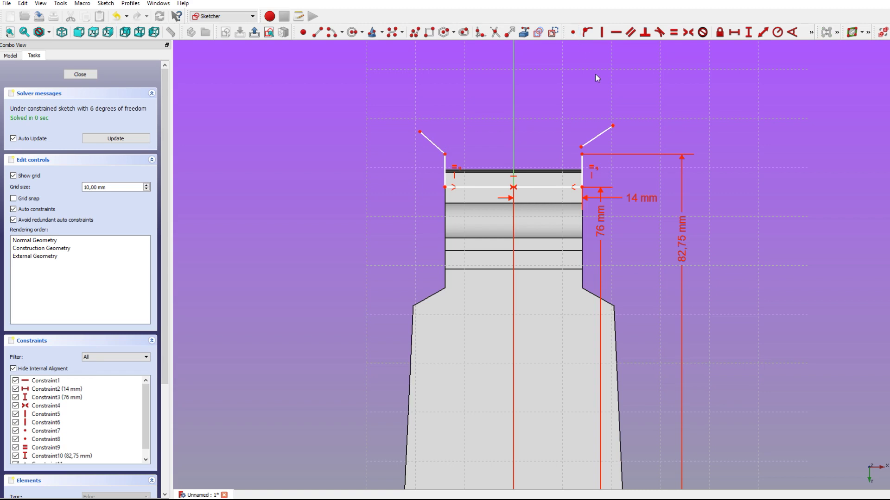
pyautogui.click(582, 154)
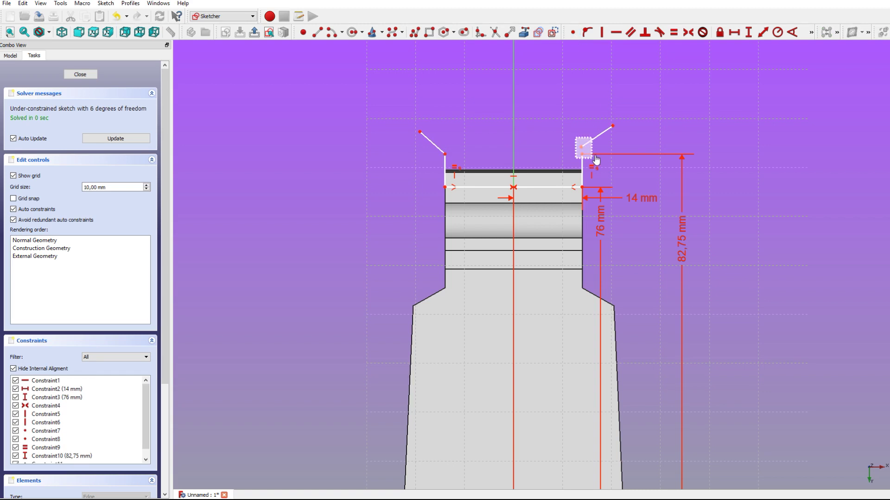
pyautogui.click(574, 32)
pyautogui.click(420, 132)
pyautogui.click(613, 126)
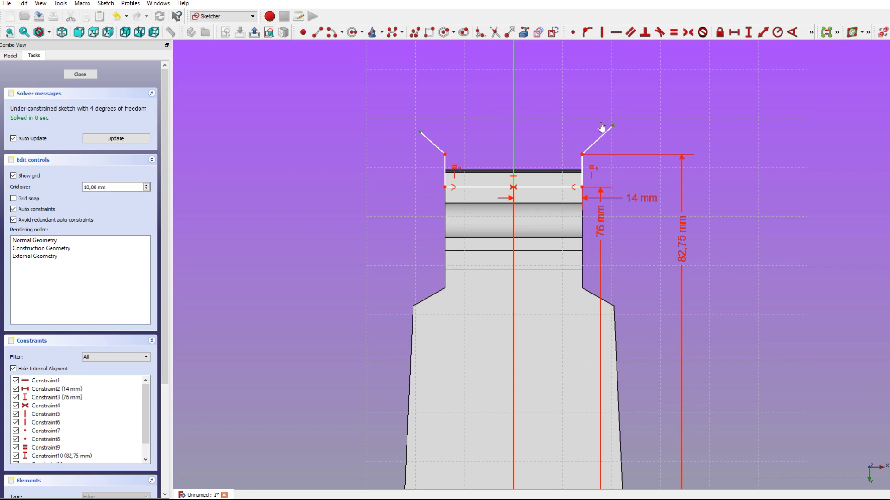
pyautogui.click(515, 135)
pyautogui.click(691, 33)
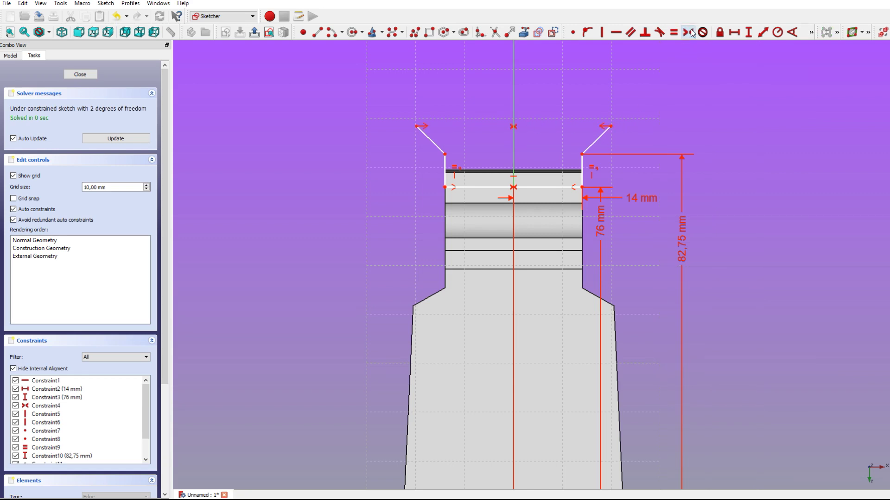
# Draw a centre arc on the vertical axis joining both slanted lines' upper ends
pyautogui.click(332, 32)
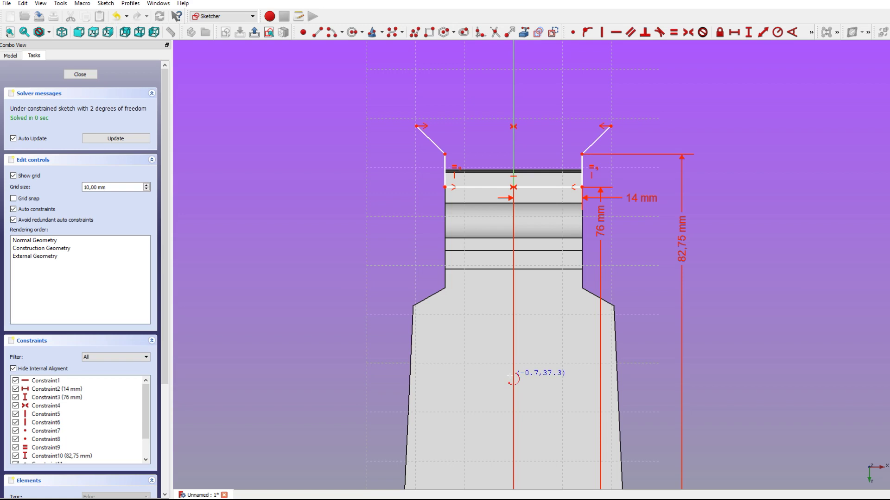
pyautogui.click(513, 376)
pyautogui.click(416, 119)
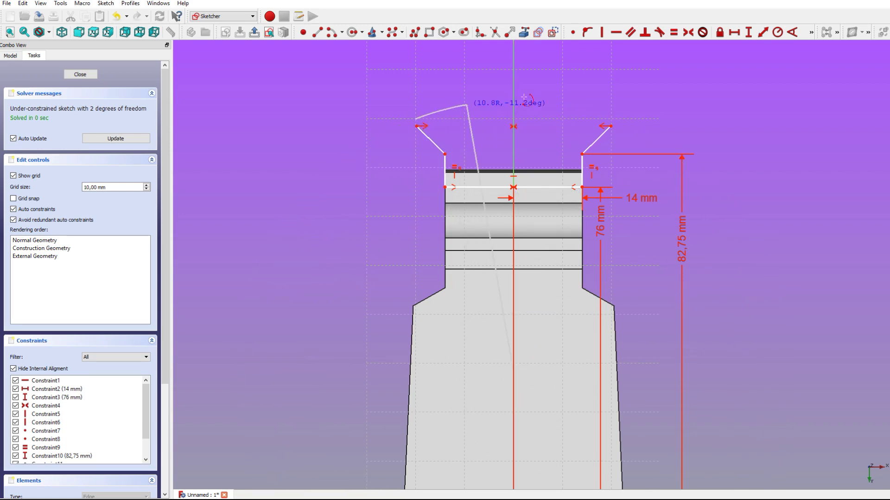
pyautogui.click(611, 119)
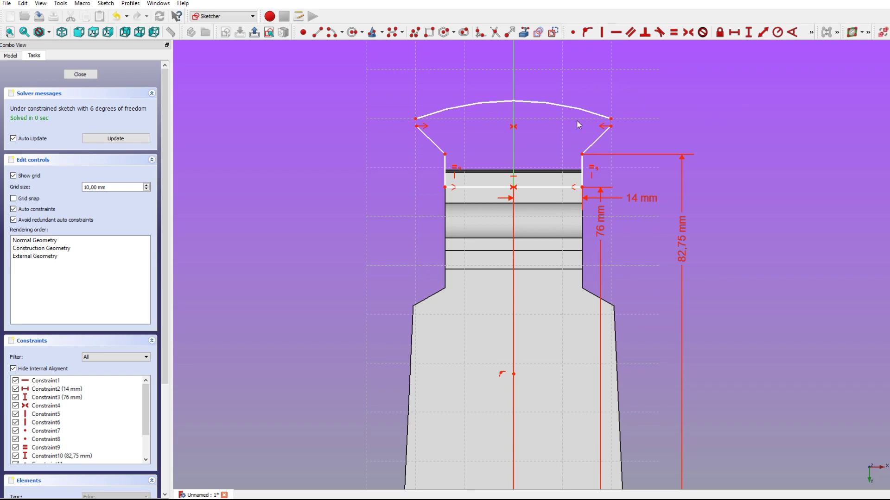
pyautogui.moveTo(397, 99); pyautogui.dragTo(426, 134)
pyautogui.click(574, 33)
pyautogui.moveTo(624, 128); pyautogui.dragTo(628, 135)
pyautogui.click(573, 32)
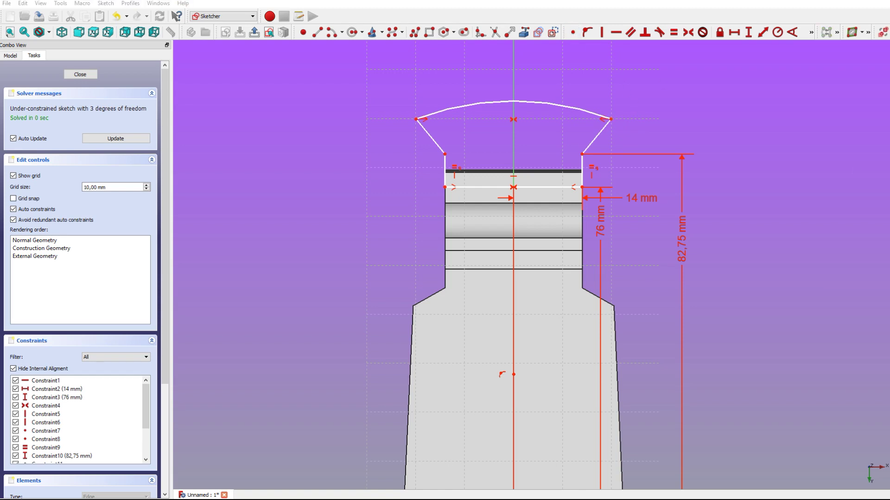
# Dimension the arc's right endpoint at 87 mm height and 20 mm horizontal offset
pyautogui.click(610, 119)
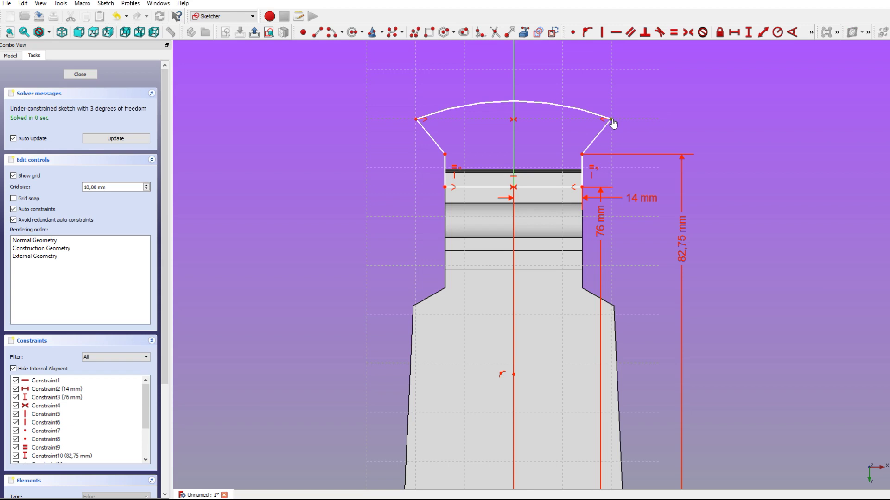
pyautogui.click(749, 33)
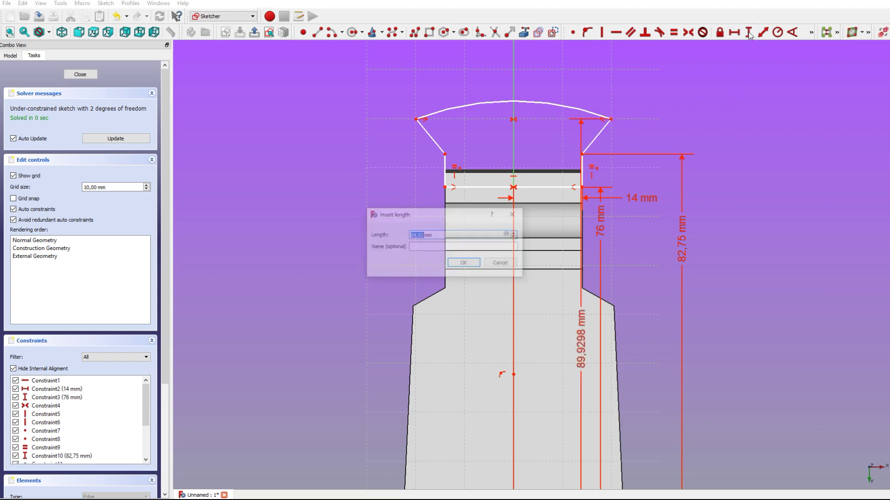
pyautogui.write('8')
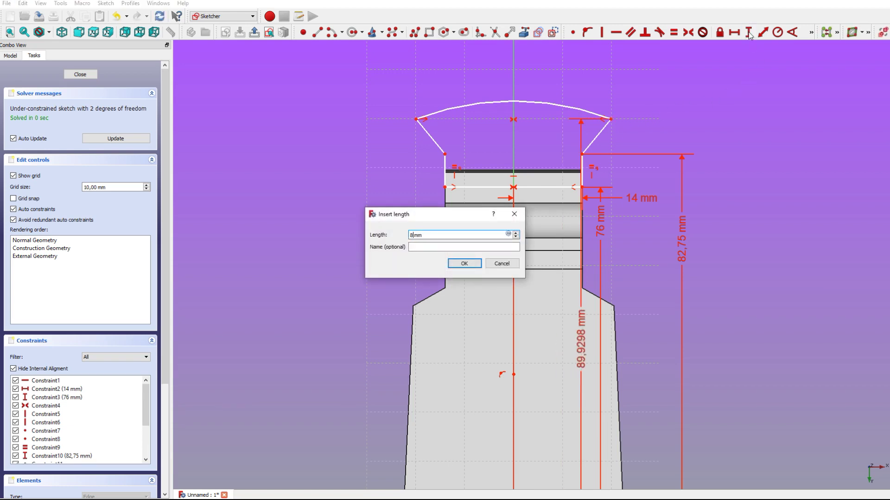
pyautogui.press('Return')
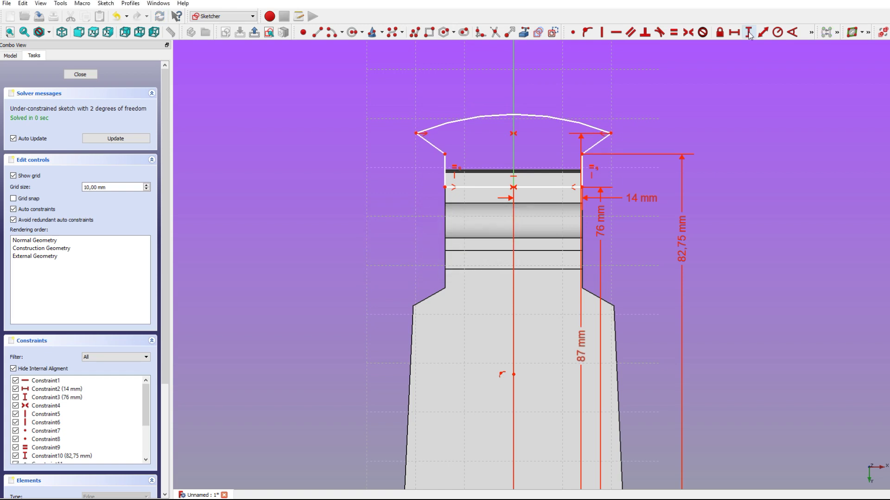
pyautogui.moveTo(585, 354)
pyautogui.mouseDown()
pyautogui.moveTo(603, 31)
pyautogui.moveTo(630, 93)
pyautogui.mouseUp()
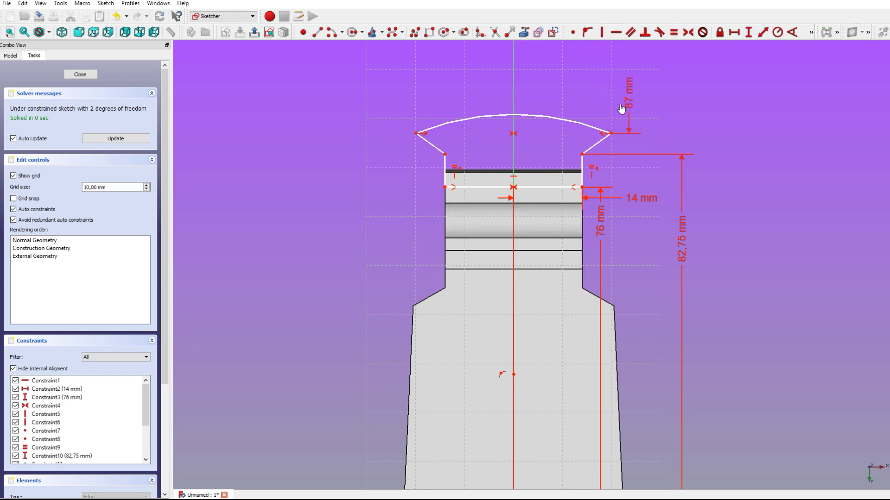
pyautogui.click(611, 134)
pyautogui.click(735, 33)
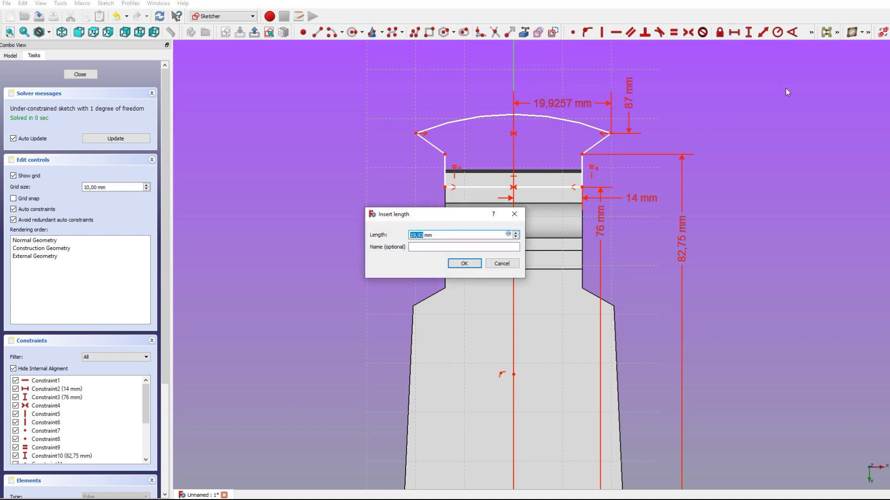
pyautogui.write('20')
pyautogui.press('Return')
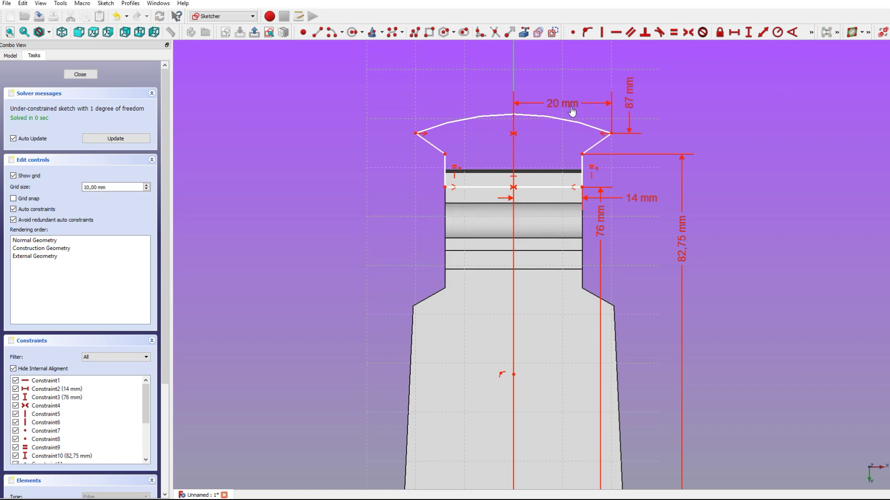
pyautogui.moveTo(575, 111); pyautogui.dragTo(653, 121)
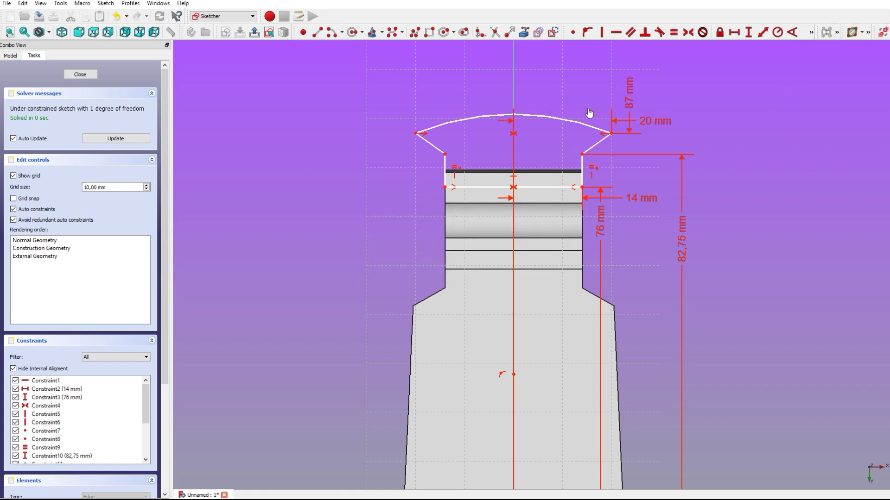
# Give the top arc an 81 mm radius and close the sketch
pyautogui.click(550, 116)
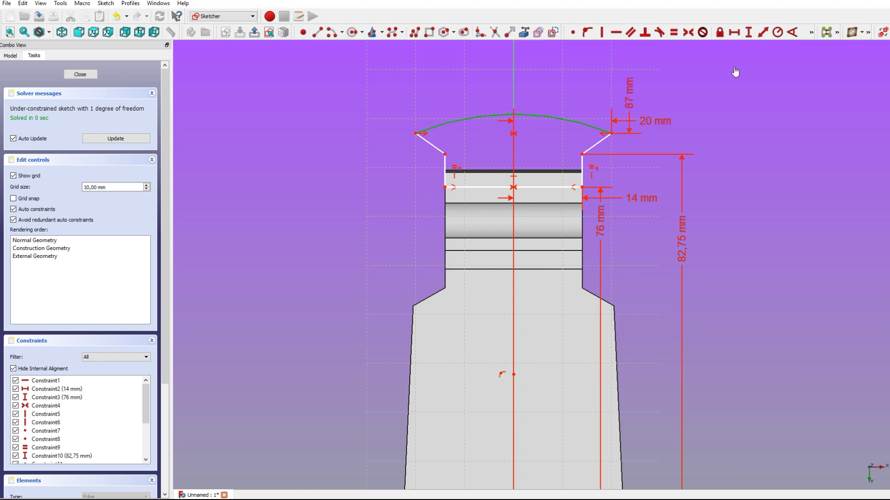
pyautogui.click(777, 32)
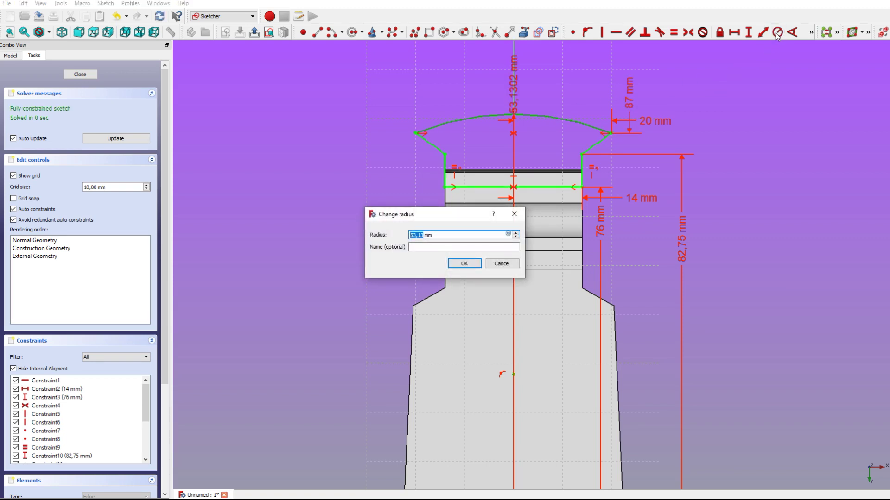
pyautogui.write('8')
pyautogui.press('Return')
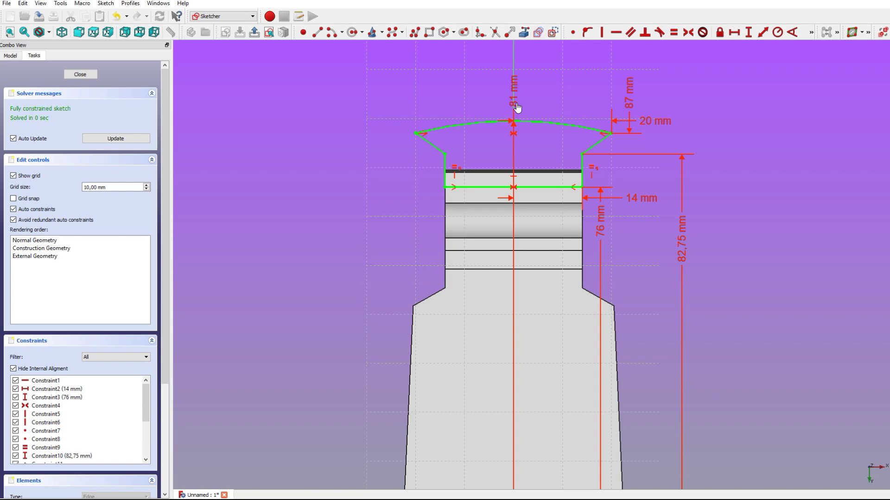
pyautogui.moveTo(517, 108); pyautogui.dragTo(551, 87)
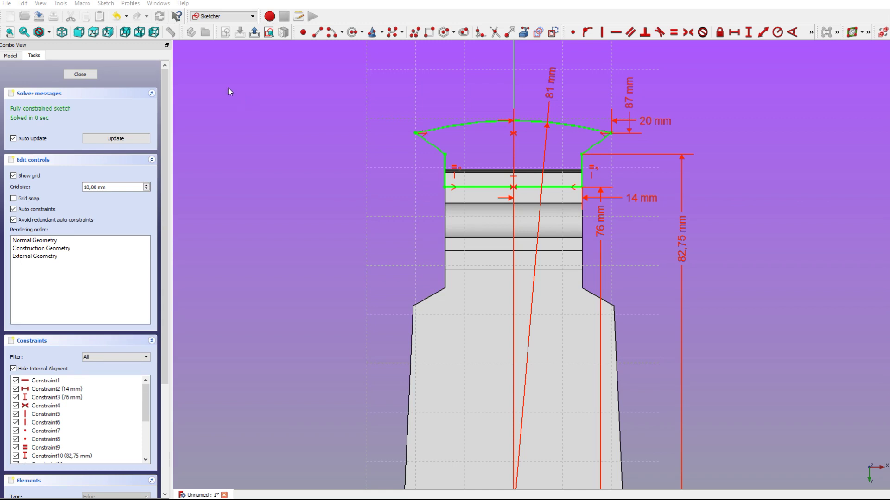
pyautogui.click(90, 75)
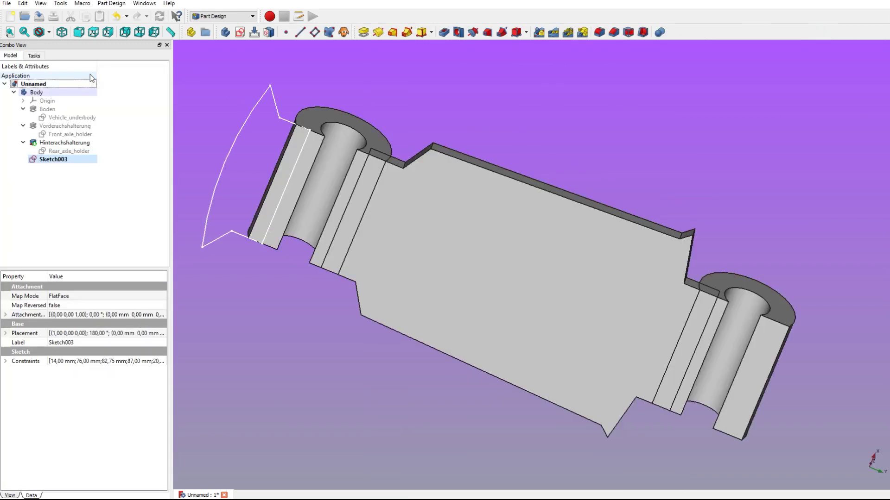
# Pad Sketch003 3 mm in the reversed direction, creating Pad003
pyautogui.click(44, 159)
pyautogui.click(363, 32)
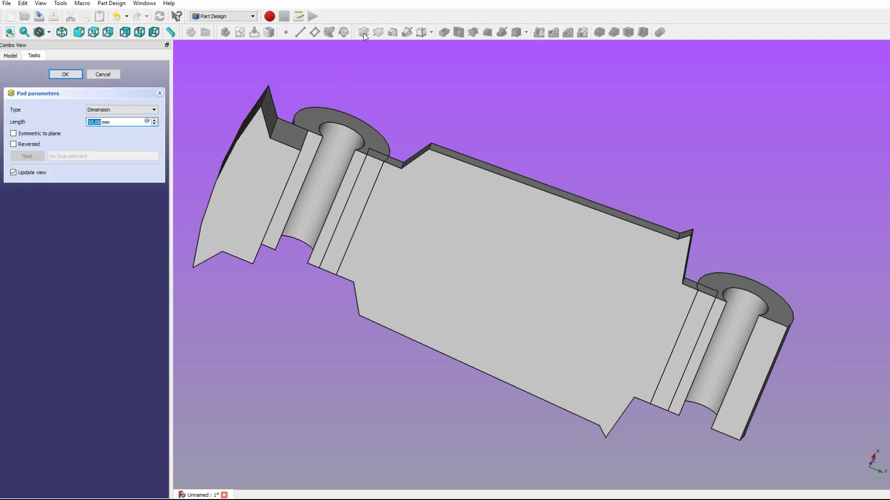
pyautogui.write('3')
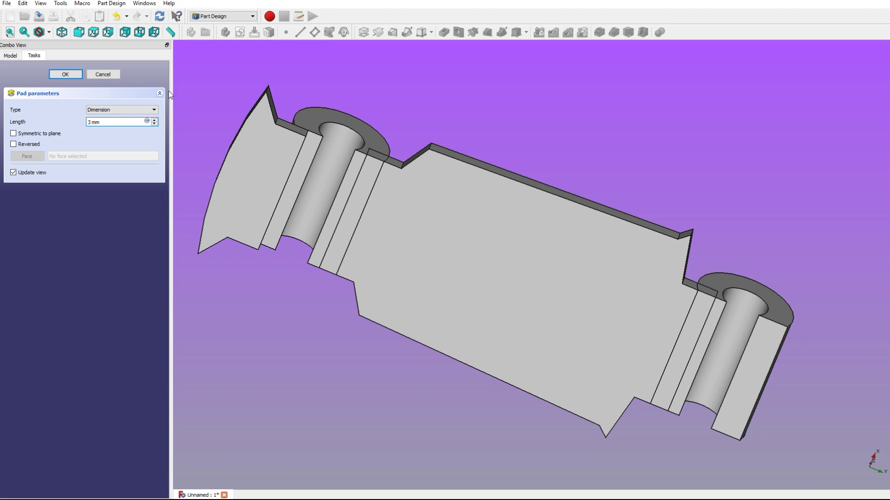
pyautogui.click(13, 144)
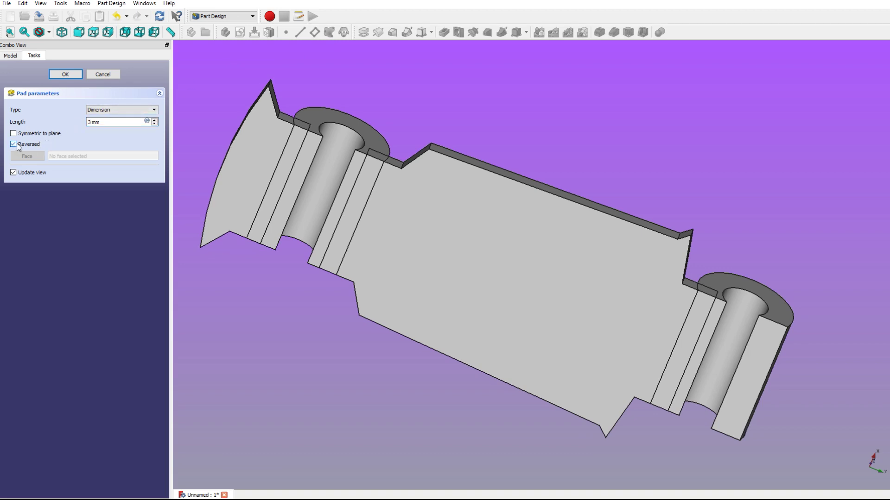
pyautogui.click(69, 73)
pyautogui.moveTo(372, 161)
pyautogui.mouseDown(button='middle')
pyautogui.moveTo(406, 302)
pyautogui.moveTo(383, 225)
pyautogui.moveTo(399, 168)
pyautogui.moveTo(548, 151)
pyautogui.moveTo(430, 234)
pyautogui.moveTo(552, 246)
pyautogui.moveTo(536, 314)
pyautogui.mouseUp(button='middle')
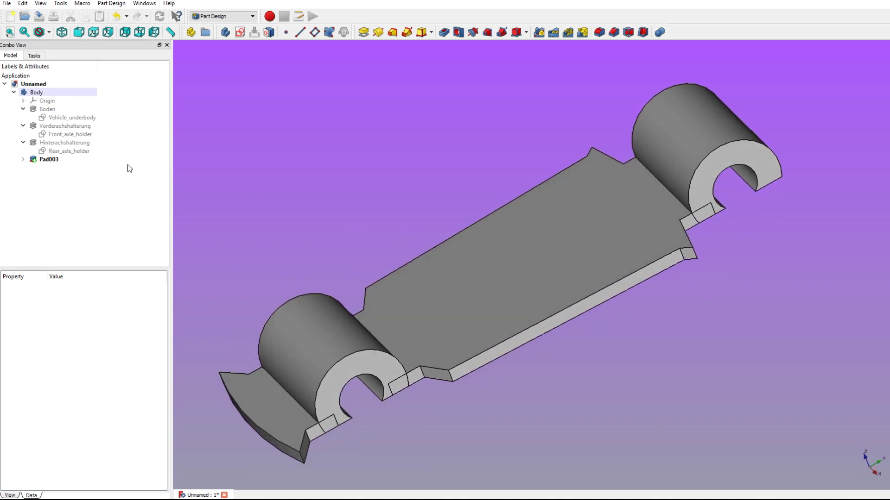
# Rename Sketch003 to Front_end
pyautogui.click(23, 159)
pyautogui.click(56, 168)
pyautogui.rightClick(55, 171)
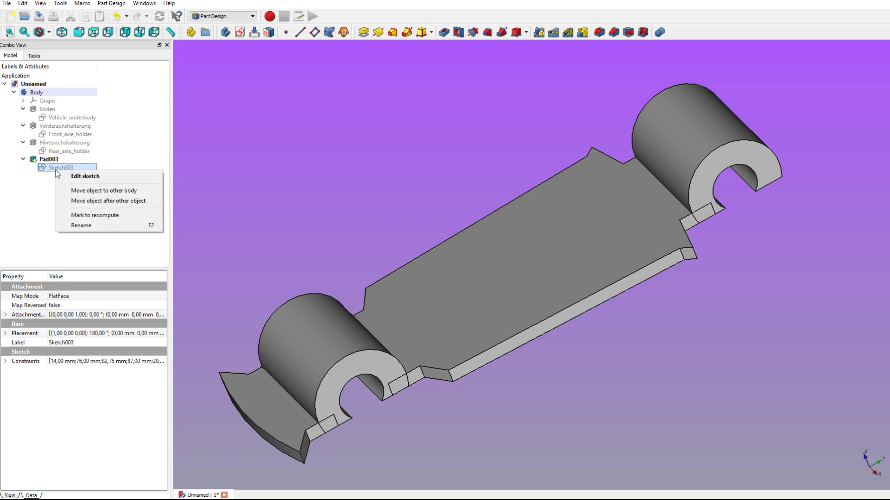
pyautogui.click(77, 225)
pyautogui.write('Front_end')
pyautogui.press('Return')
pyautogui.click(90, 201)
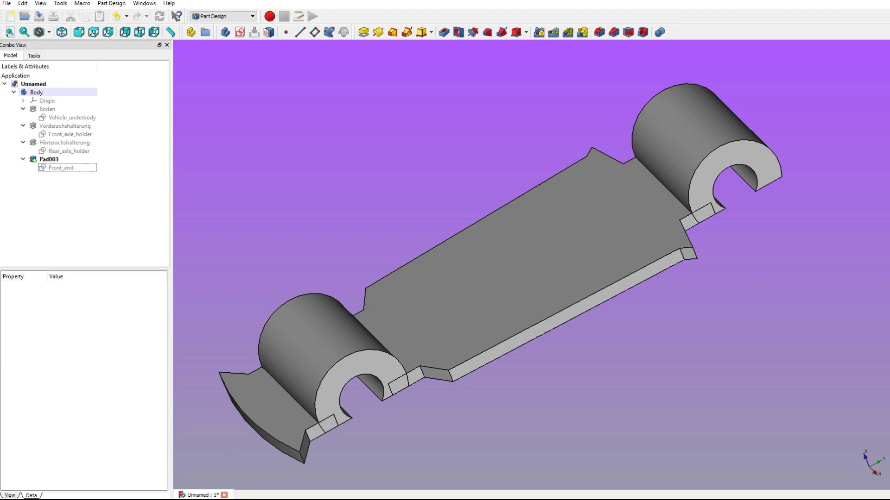
# Rename Pad003 to Vorderes_Ende
pyautogui.click(41, 160)
pyautogui.rightClick(41, 160)
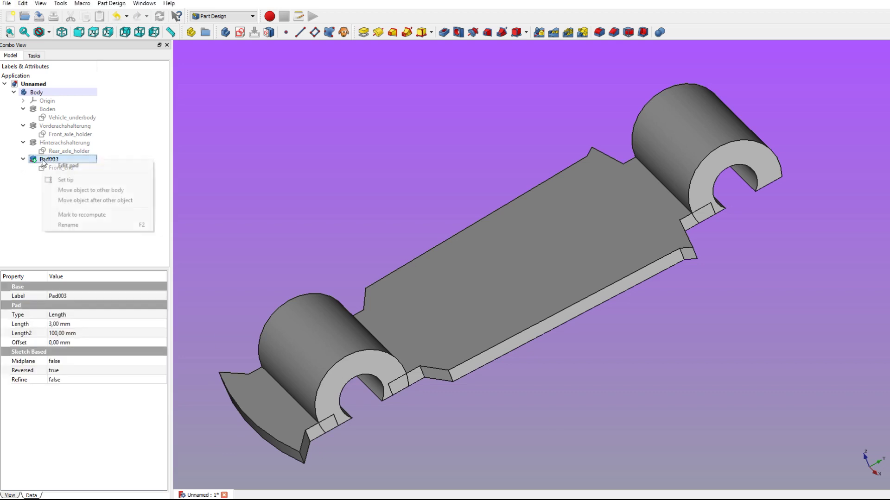
pyautogui.click(68, 225)
pyautogui.write('Vorderes_Ende')
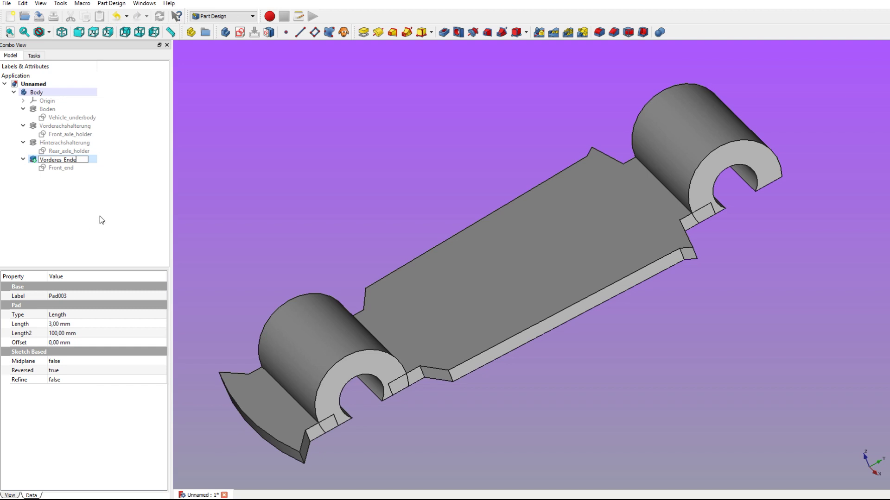
pyautogui.press('Return')
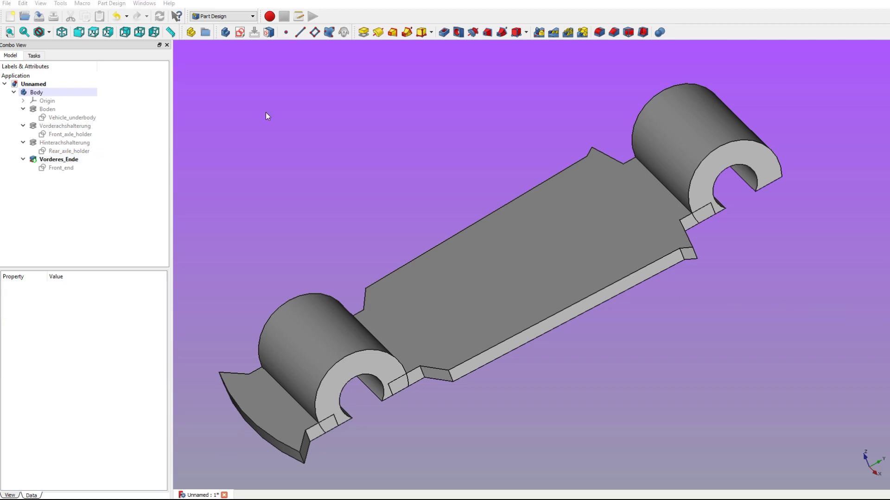
# Start a new sketch on the chassis's opposite end face beside Vorderes_Ende
pyautogui.moveTo(673, 290)
pyautogui.mouseDown(button='middle')
pyautogui.moveTo(492, 170)
pyautogui.moveTo(506, 150)
pyautogui.mouseUp(button='middle')
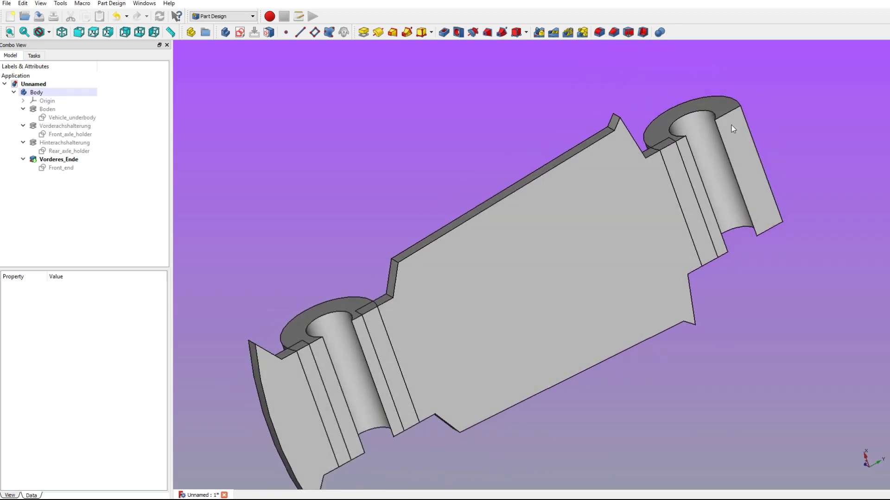
pyautogui.click(747, 159)
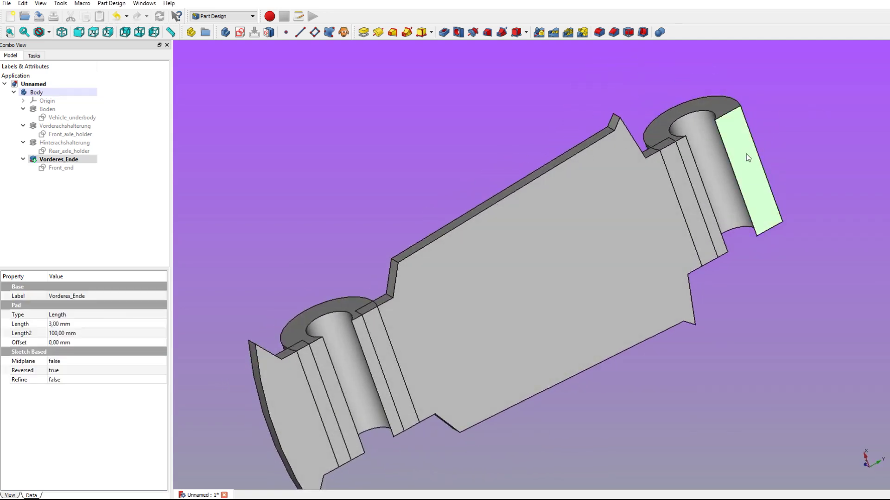
pyautogui.click(240, 33)
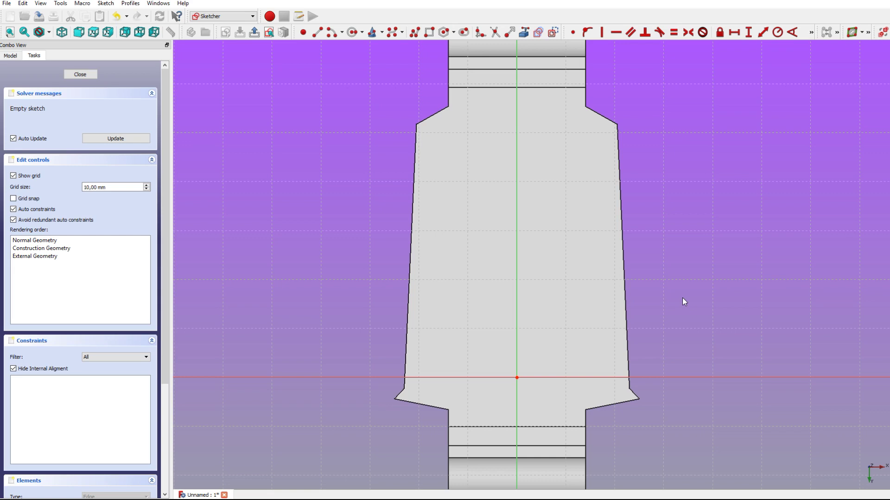
# Draw a horizontal line across the lower end section
pyautogui.press('Down')
pyautogui.press('Down')
pyautogui.press('Down')
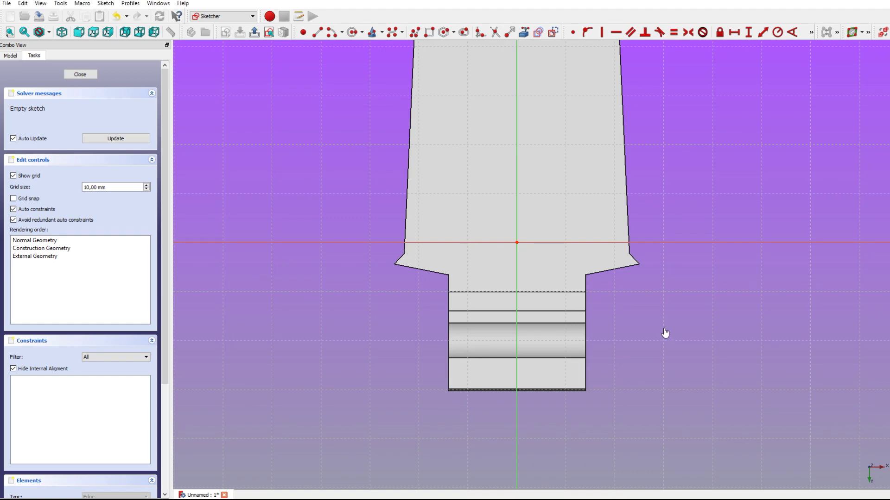
pyautogui.press('Down')
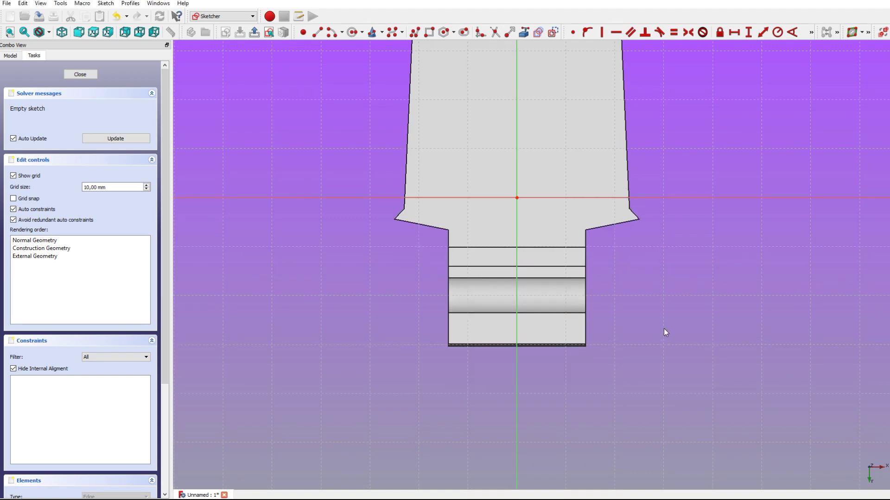
pyautogui.click(318, 33)
pyautogui.click(449, 330)
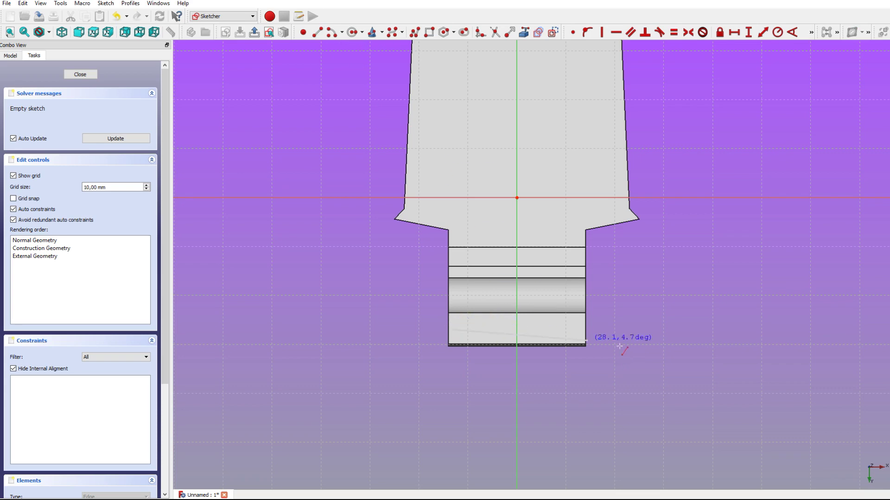
pyautogui.click(585, 330)
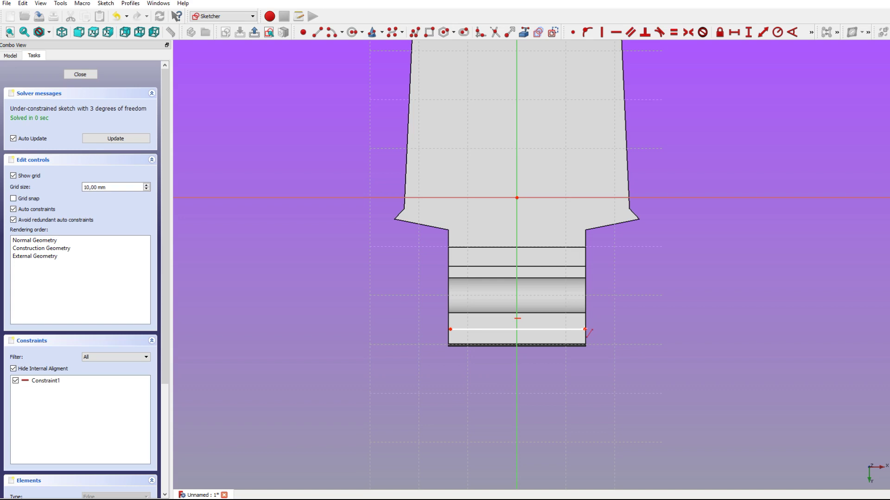
pyautogui.rightClick(621, 321)
# Dimension the line 14 mm horizontally and make it symmetric about the vertical axis
pyautogui.click(735, 32)
pyautogui.write('14')
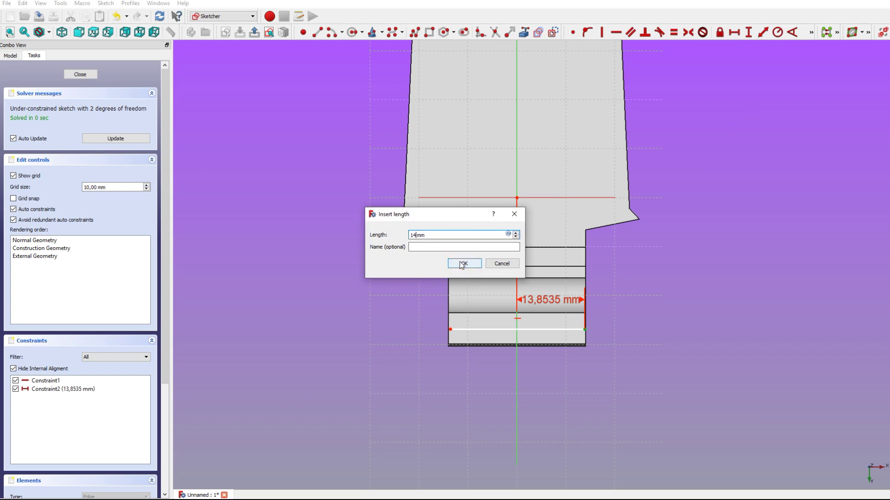
pyautogui.click(465, 263)
pyautogui.moveTo(558, 301); pyautogui.dragTo(655, 308)
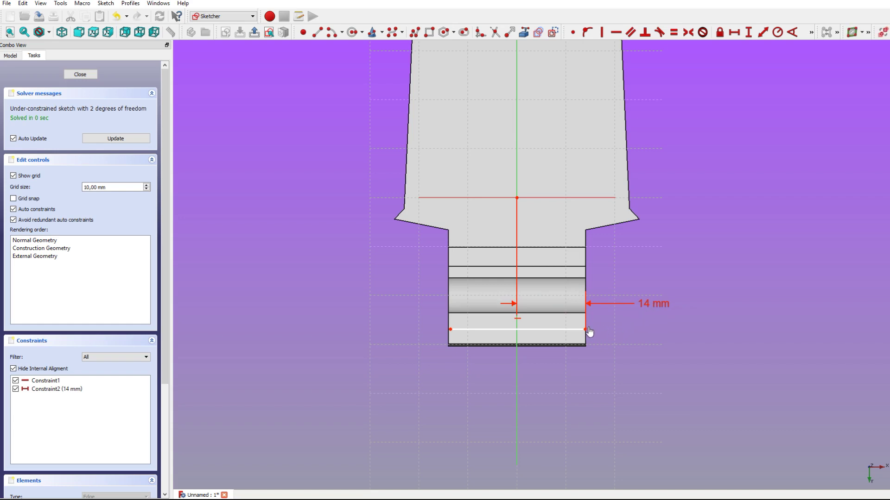
pyautogui.click(585, 330)
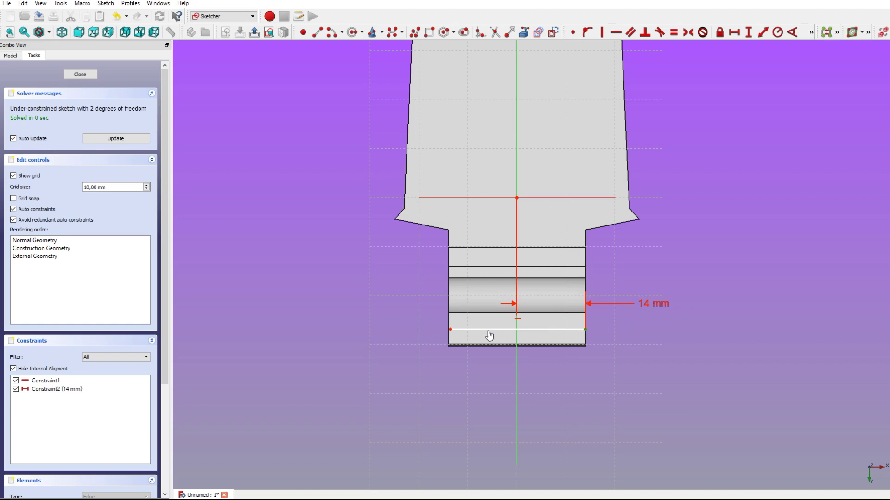
pyautogui.click(452, 331)
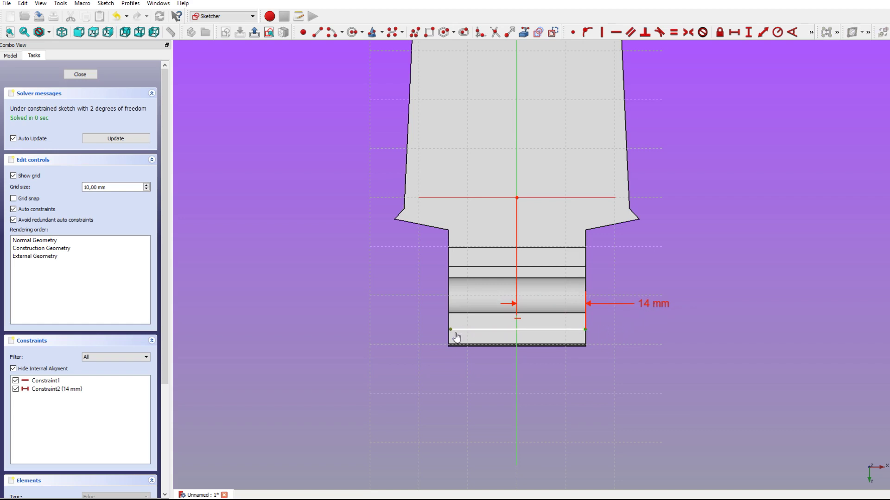
pyautogui.click(518, 388)
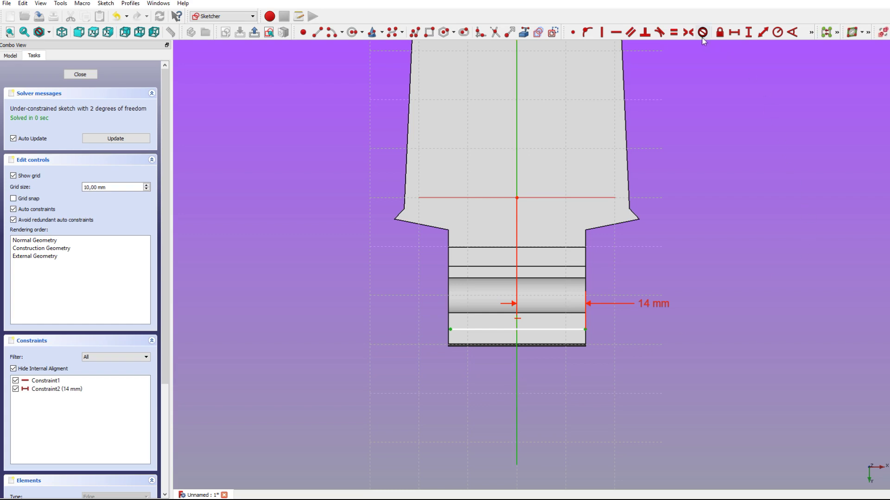
pyautogui.click(689, 32)
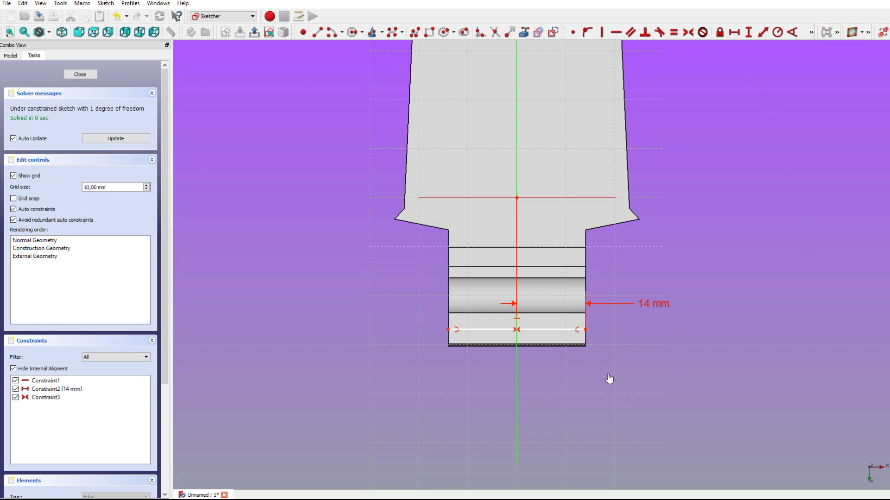
# Set the line's vertical distance to -27 mm from the upper reference line
pyautogui.click(586, 331)
pyautogui.click(748, 33)
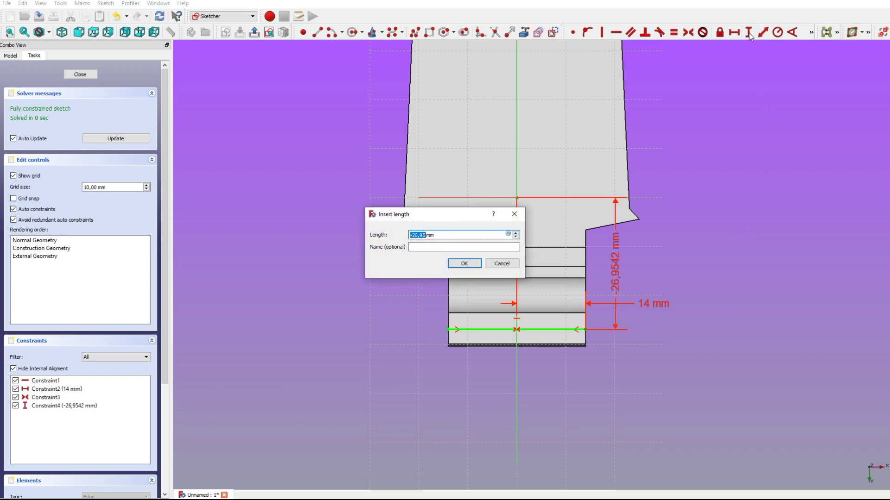
pyautogui.write('-')
pyautogui.press('Return')
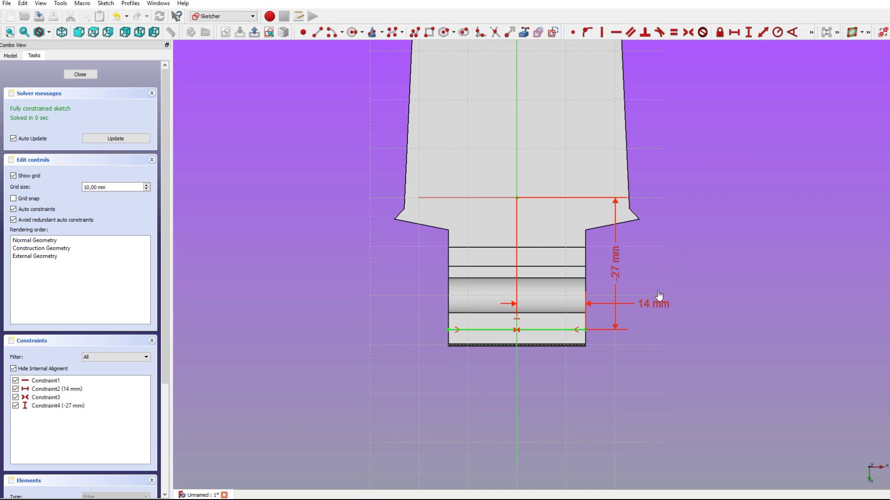
# Draw two short vertical legs below the ends of the horizontal line
pyautogui.click(317, 32)
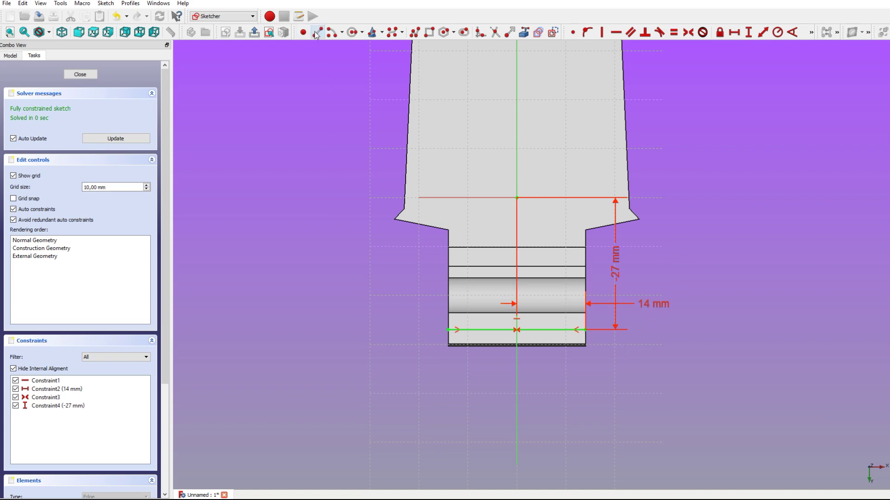
pyautogui.click(441, 330)
pyautogui.click(440, 357)
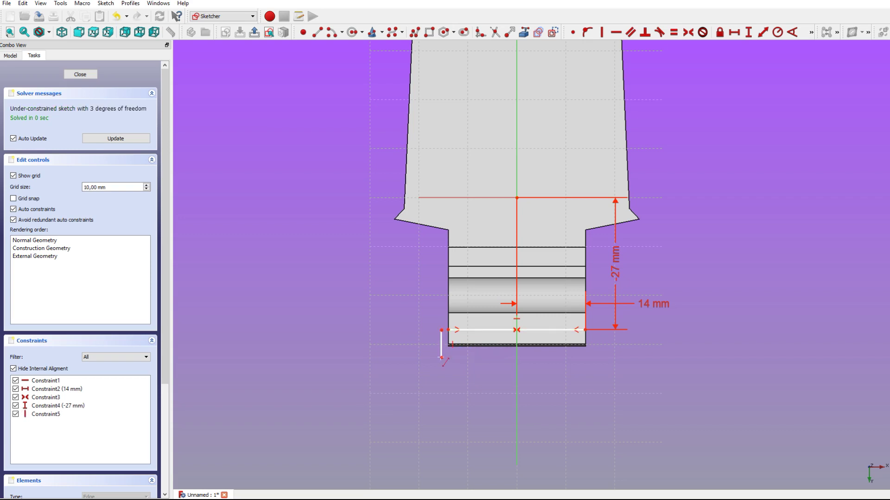
pyautogui.click(594, 335)
pyautogui.click(594, 360)
pyautogui.rightClick(551, 355)
# Make the two legs equal and join their tops to the horizontal line's ends
pyautogui.click(442, 348)
pyautogui.click(595, 348)
pyautogui.click(672, 33)
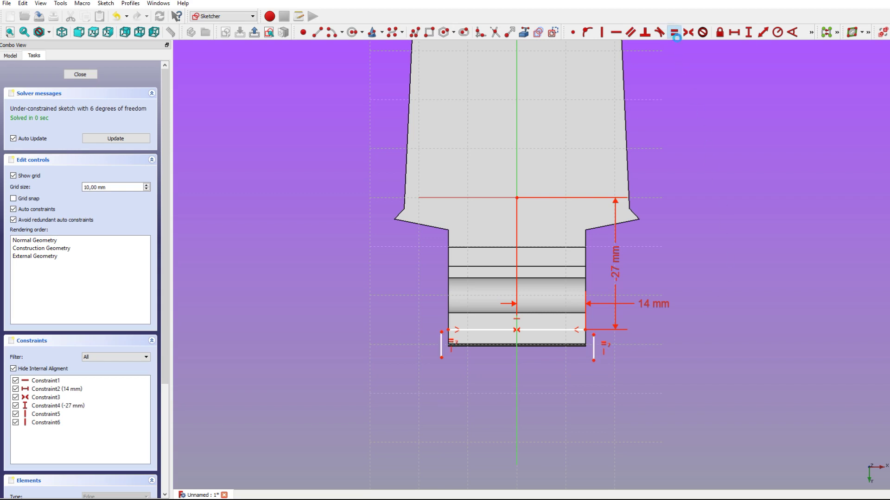
pyautogui.moveTo(433, 323); pyautogui.dragTo(462, 342)
pyautogui.click(573, 32)
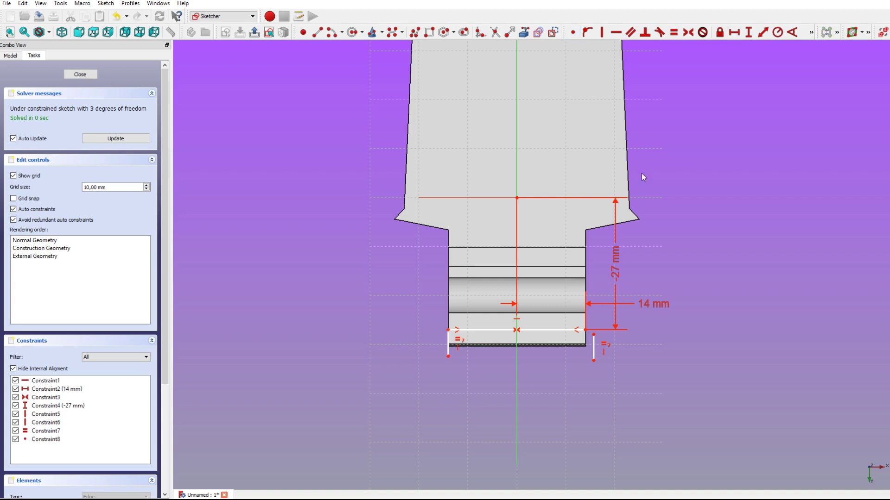
pyautogui.moveTo(580, 320); pyautogui.dragTo(604, 349)
pyautogui.click(573, 32)
# Draw two outward-slanting lines from the bottoms of the legs
pyautogui.click(318, 32)
pyautogui.click(413, 377)
pyautogui.click(443, 361)
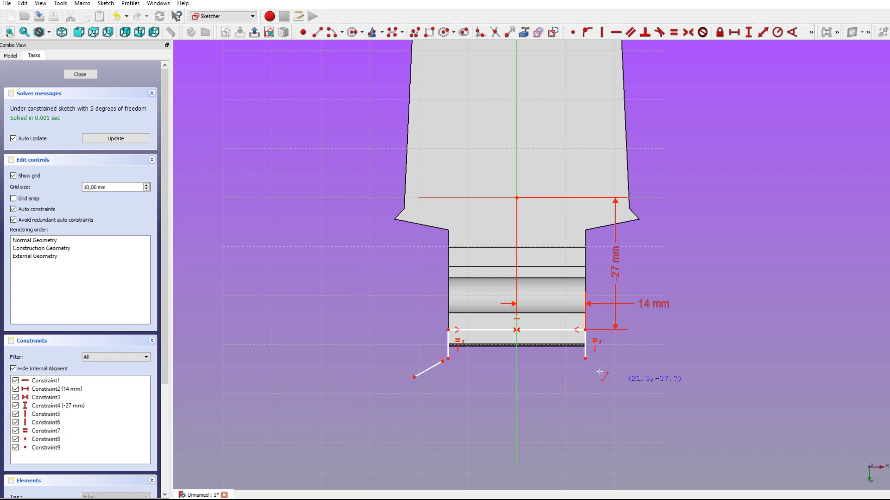
pyautogui.click(591, 363)
pyautogui.click(617, 378)
# Join the slanted lines to the legs and make their lower ends symmetric about the axis
pyautogui.click(442, 362)
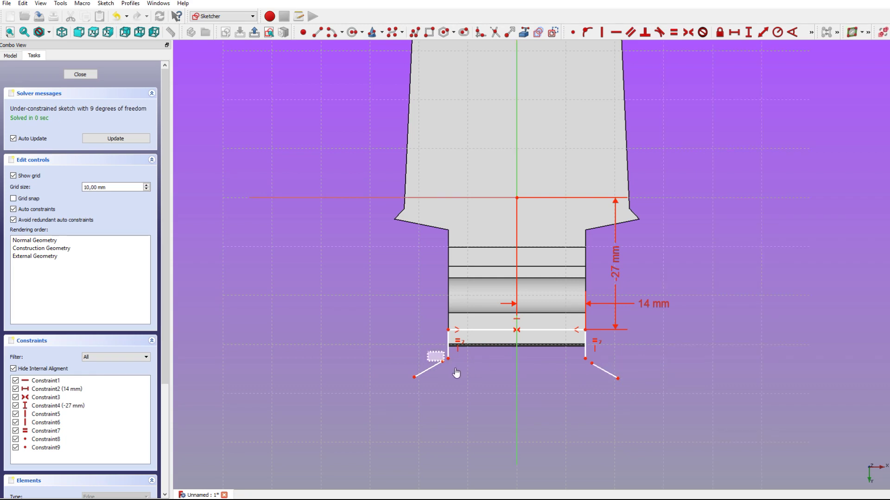
pyautogui.click(573, 32)
pyautogui.moveTo(574, 355); pyautogui.dragTo(596, 368)
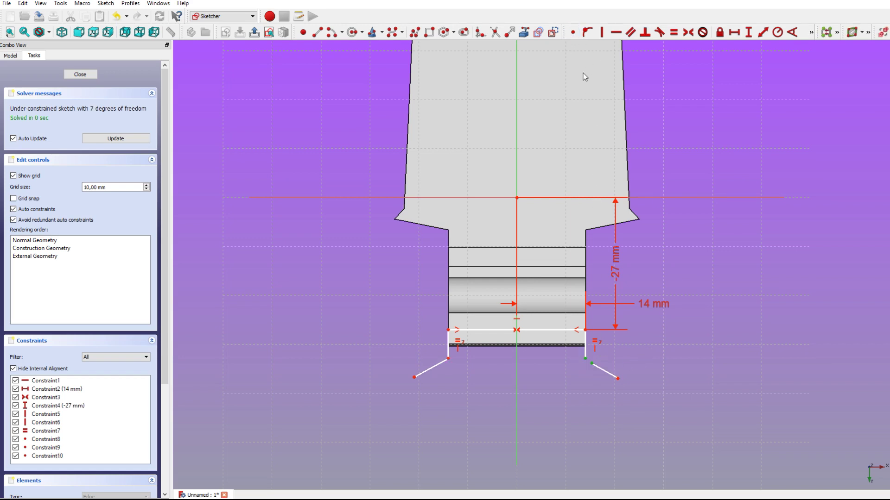
pyautogui.click(573, 32)
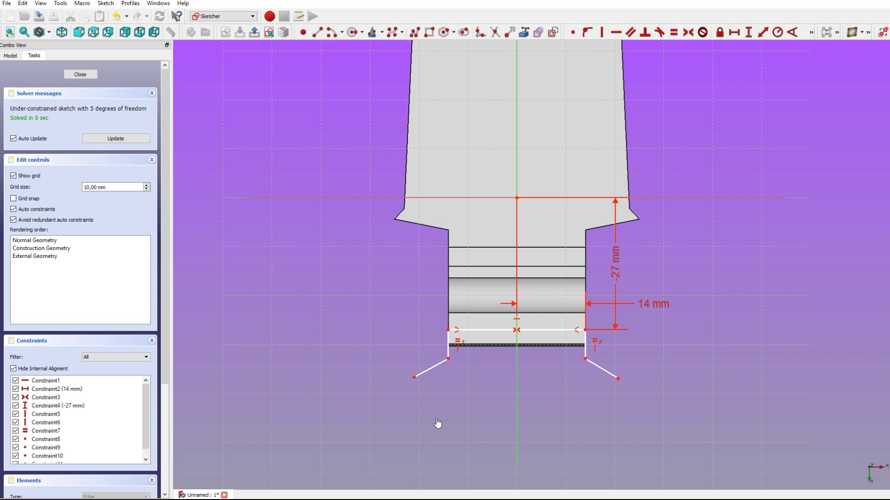
pyautogui.click(413, 377)
pyautogui.click(617, 379)
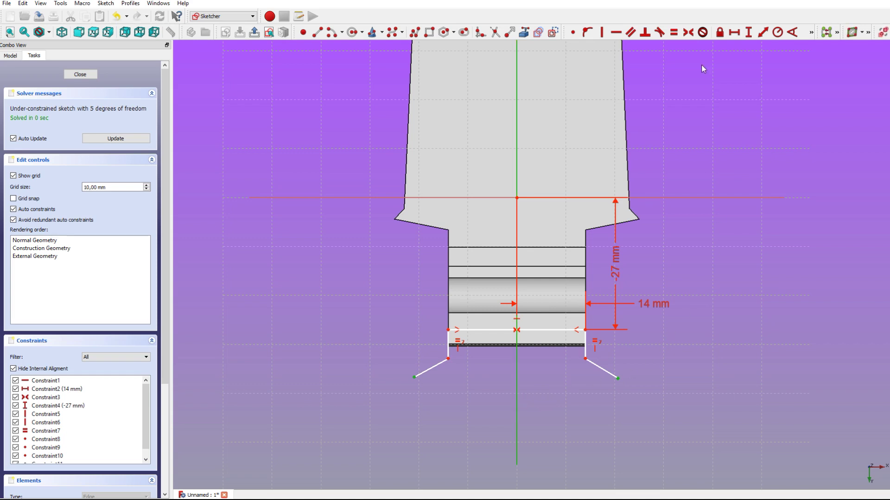
pyautogui.click(687, 34)
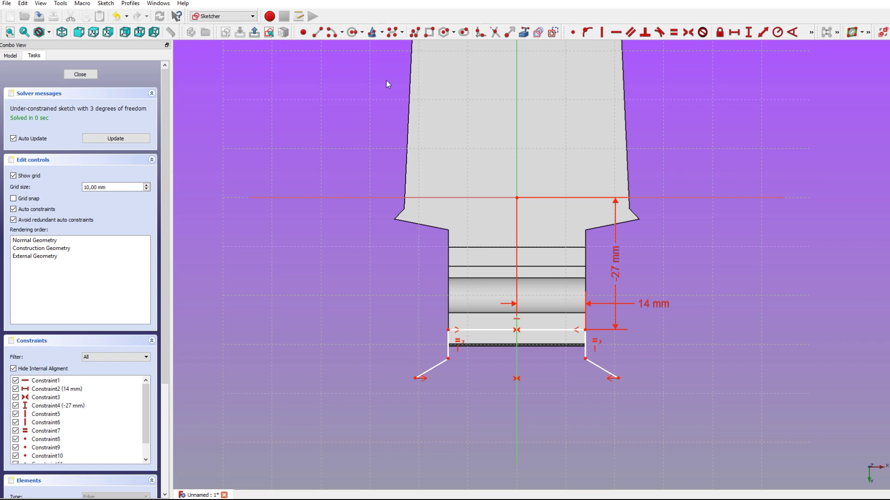
# Add a centre arc on the vertical axis with its ends joined to the slanted lines
pyautogui.click(331, 32)
pyautogui.click(518, 135)
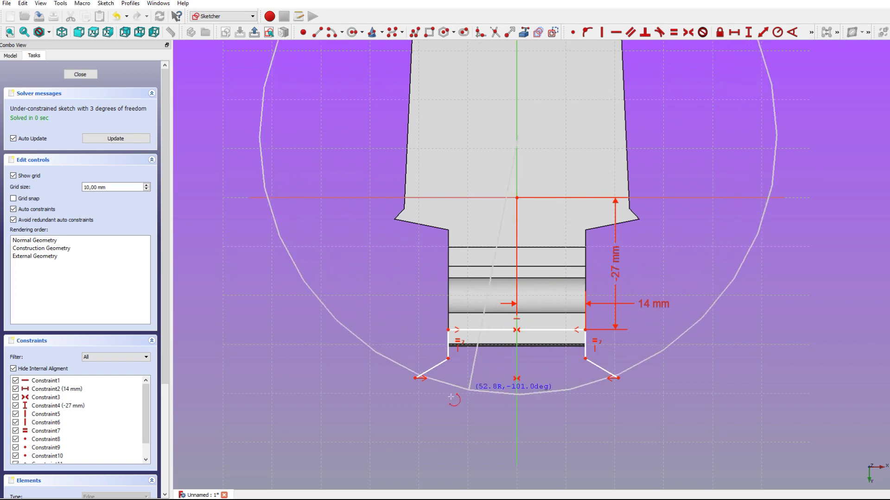
pyautogui.click(420, 384)
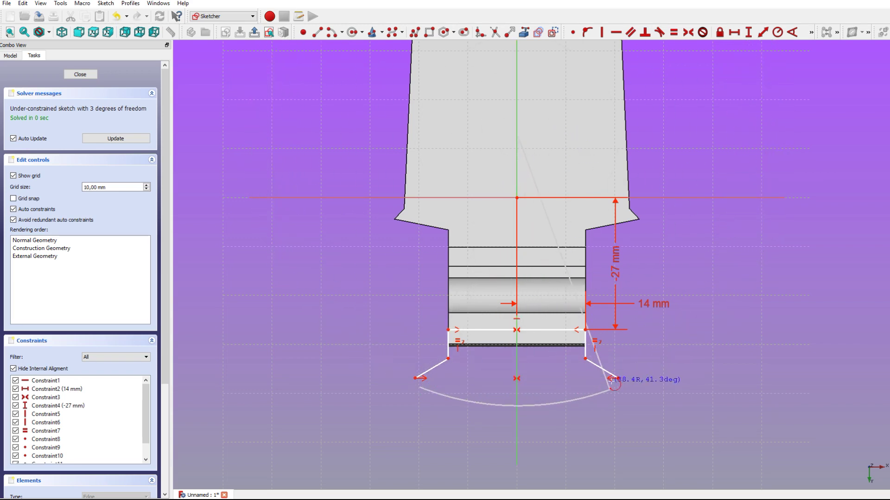
pyautogui.click(615, 381)
pyautogui.rightClick(671, 357)
pyautogui.moveTo(401, 359); pyautogui.dragTo(432, 406)
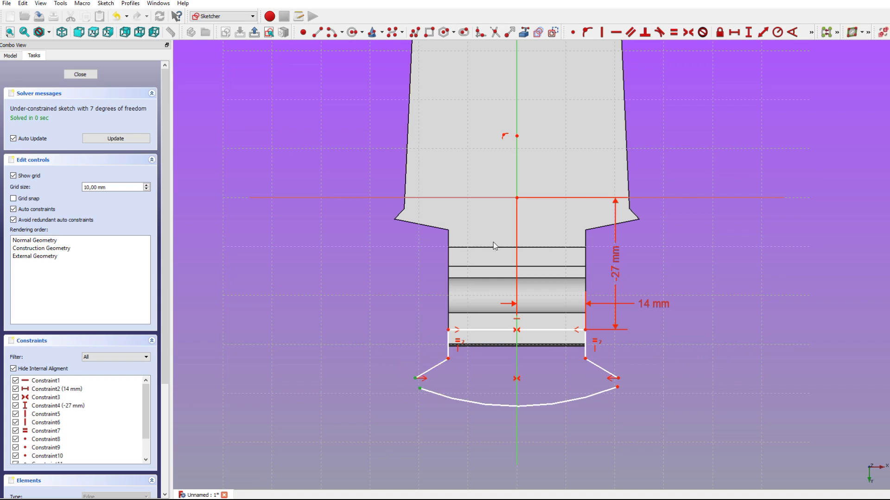
pyautogui.click(573, 32)
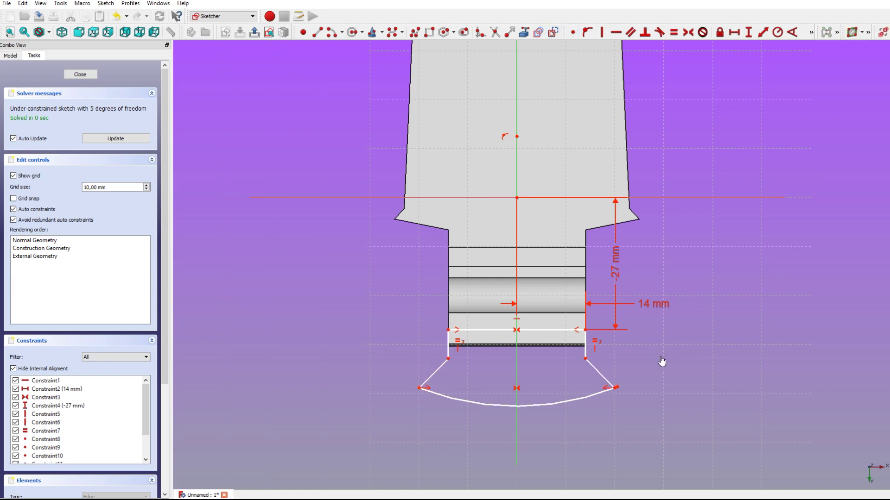
pyautogui.moveTo(604, 361); pyautogui.dragTo(630, 408)
pyautogui.click(574, 35)
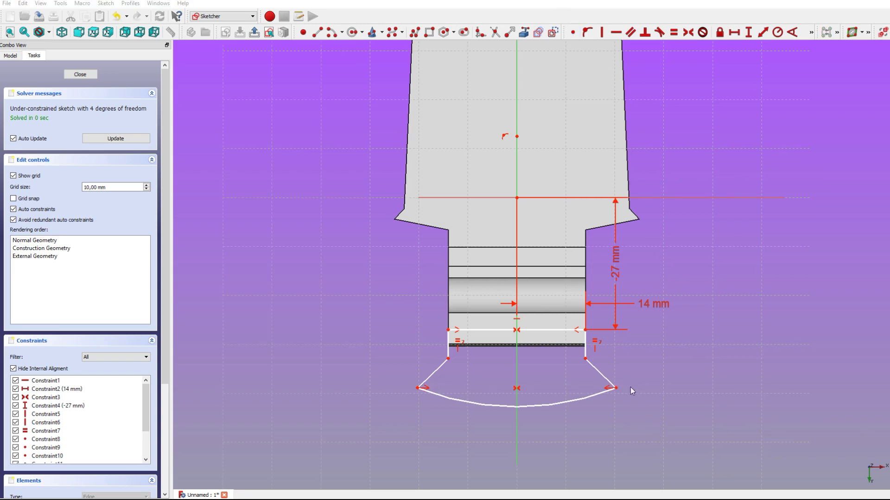
# Dimension the leg bottom 32 mm deep and the slanted end 36,26 mm deep
pyautogui.click(585, 358)
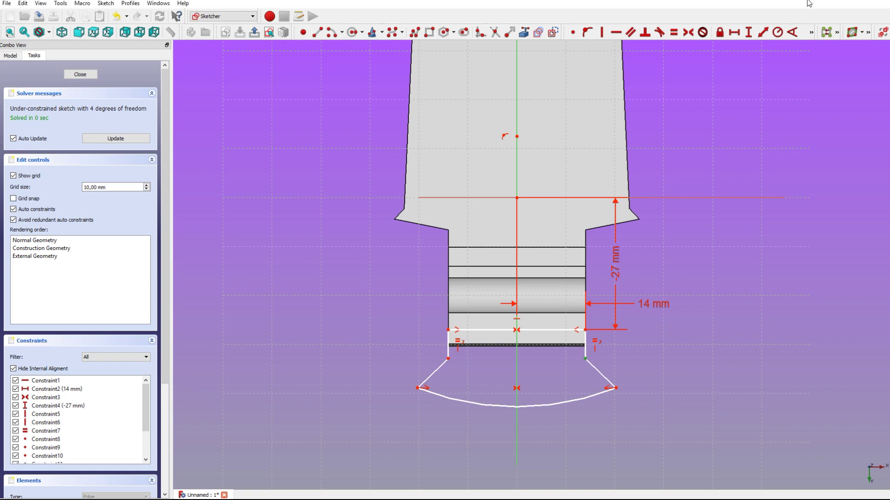
pyautogui.click(751, 32)
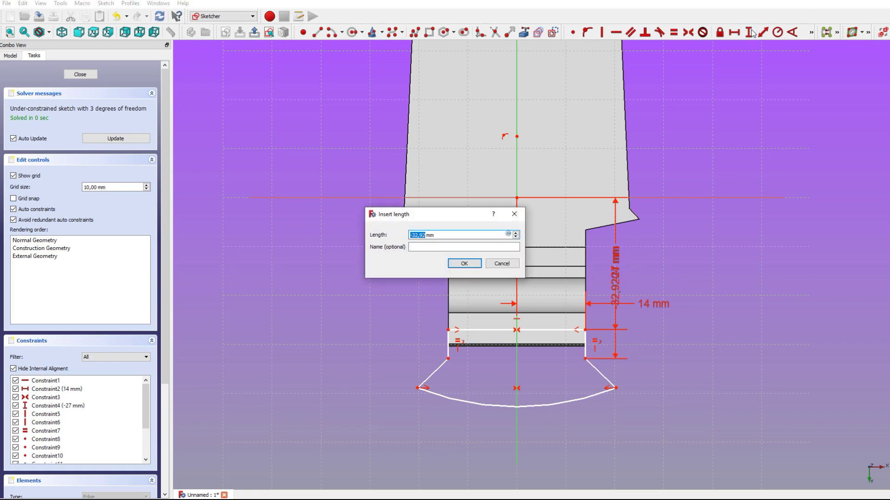
pyautogui.write('-')
pyautogui.press('Return')
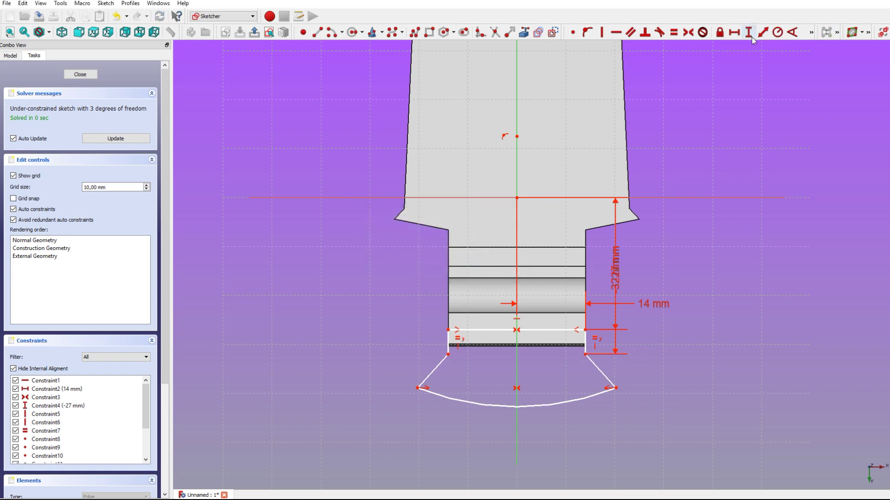
pyautogui.moveTo(616, 283); pyautogui.dragTo(689, 289)
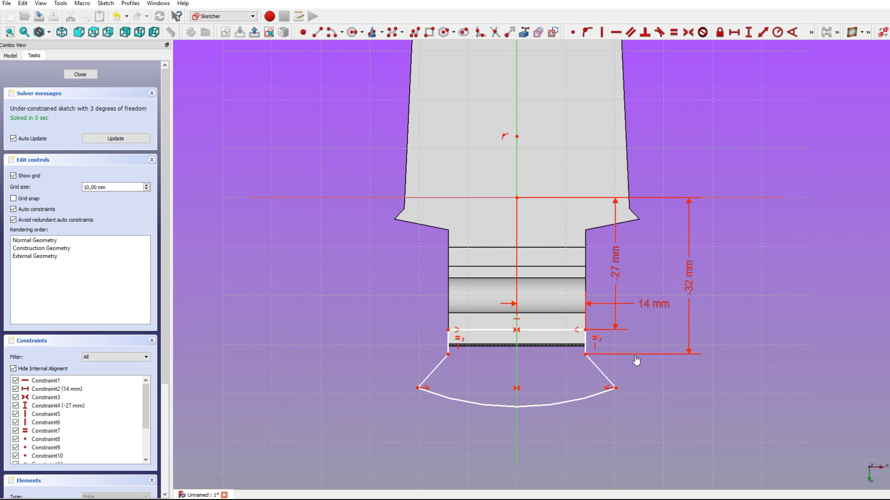
pyautogui.click(616, 389)
pyautogui.click(749, 33)
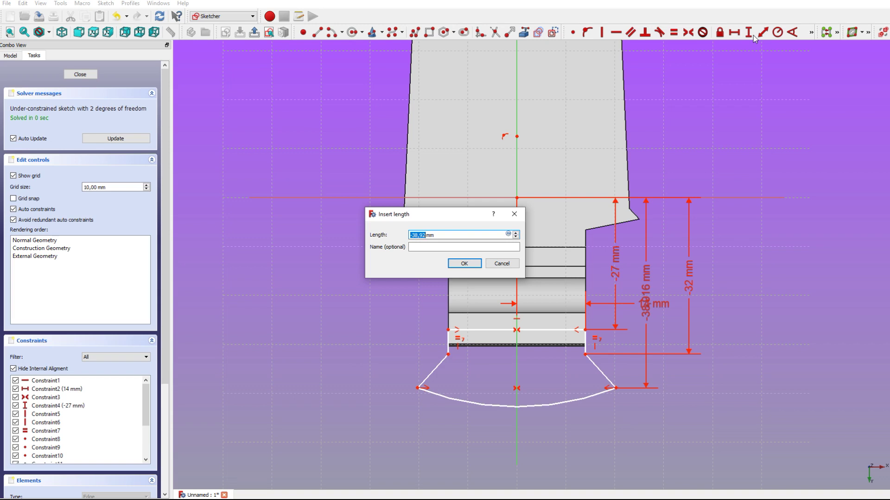
pyautogui.write('-')
pyautogui.press('Return')
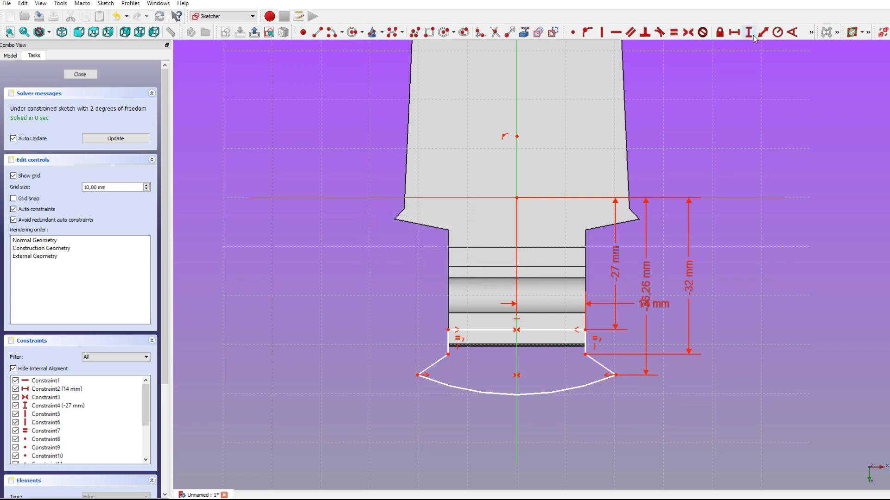
pyautogui.moveTo(646, 292)
pyautogui.mouseDown()
pyautogui.moveTo(644, 402)
pyautogui.moveTo(621, 384)
pyautogui.mouseUp()
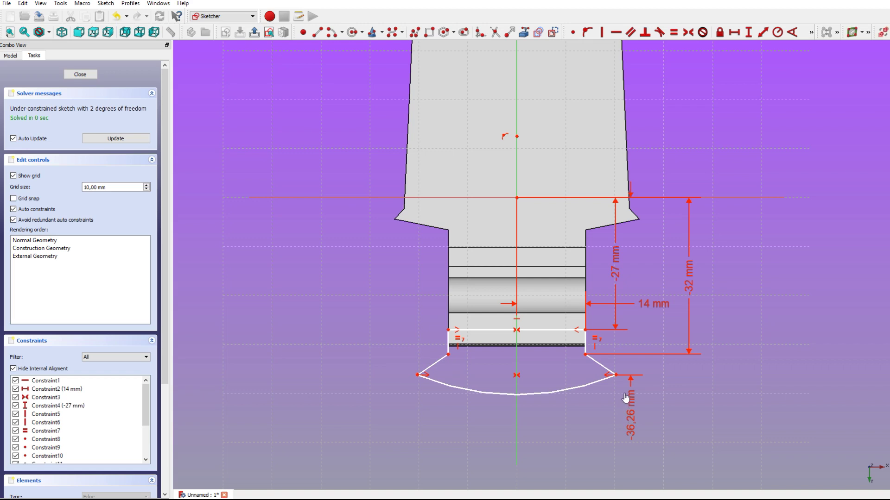
# Set the slanted end 18,17 mm across and the arc radius to 22,83 mm, then close the sketch
pyautogui.click(616, 375)
pyautogui.click(735, 33)
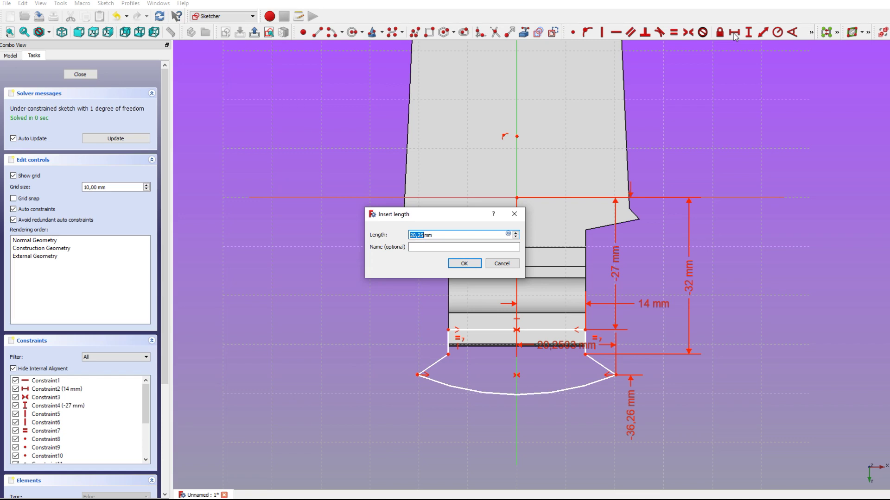
pyautogui.write('18,17mm')
pyautogui.press('Return')
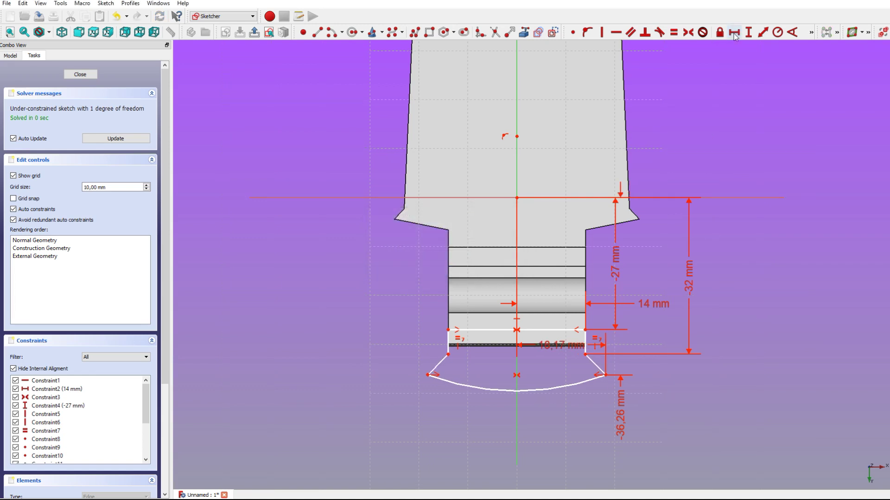
pyautogui.moveTo(610, 361)
pyautogui.mouseDown()
pyautogui.moveTo(648, 403)
pyautogui.moveTo(623, 420)
pyautogui.mouseUp()
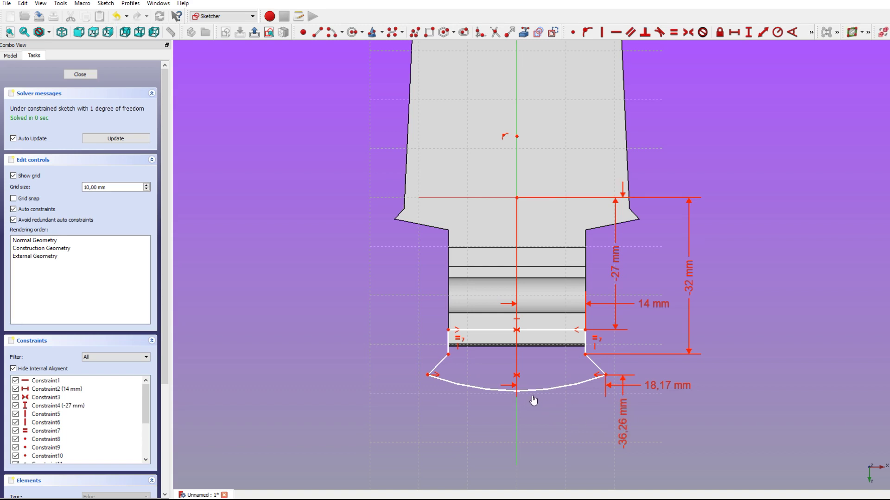
pyautogui.click(528, 391)
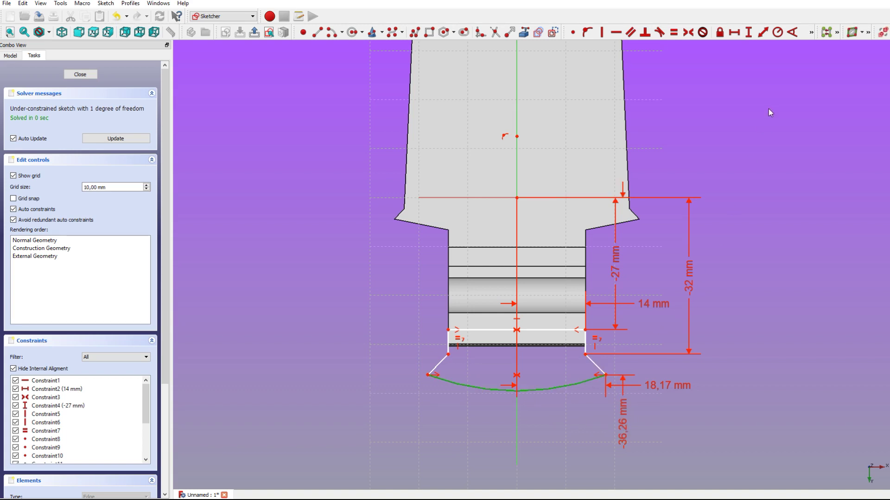
pyautogui.click(779, 33)
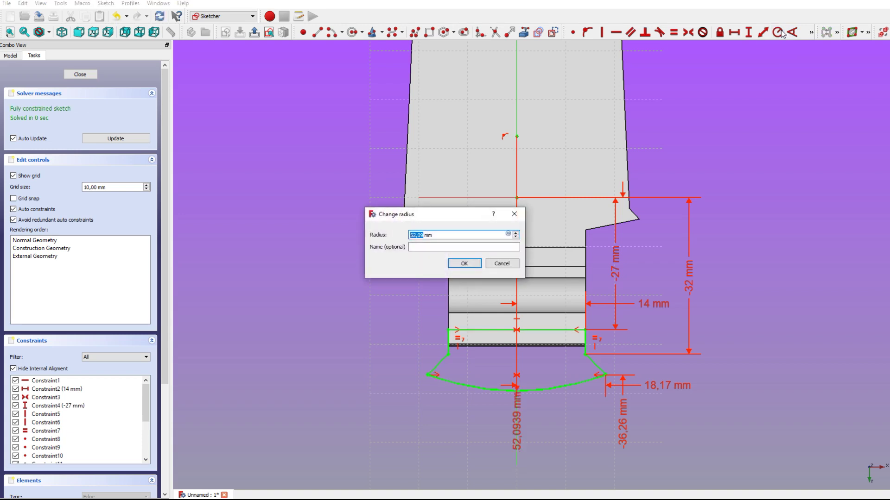
pyautogui.write('2,83')
pyautogui.press('Return')
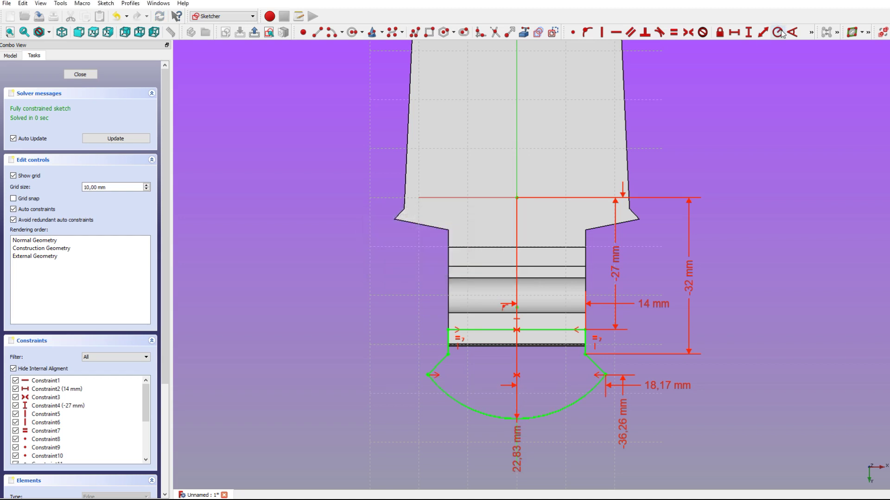
pyautogui.moveTo(516, 463); pyautogui.dragTo(452, 442)
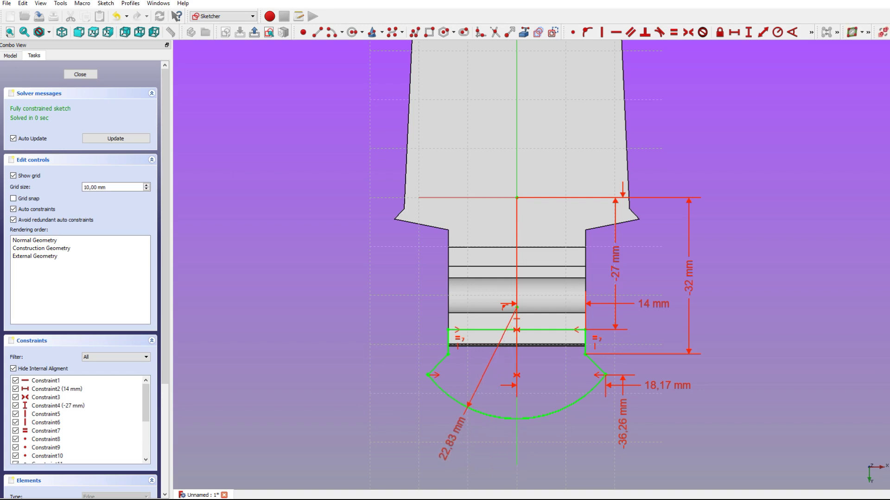
pyautogui.click(71, 75)
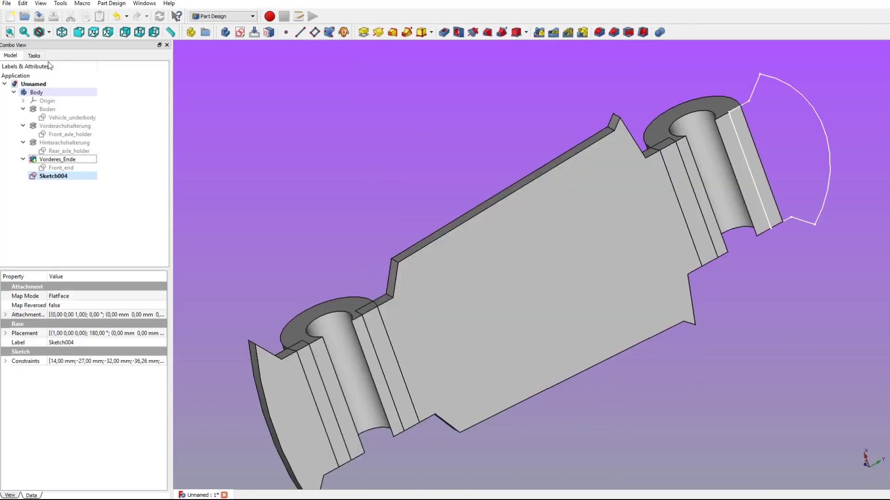
# Pad Sketch004 3 mm in the reversed direction
pyautogui.click(42, 177)
pyautogui.click(364, 32)
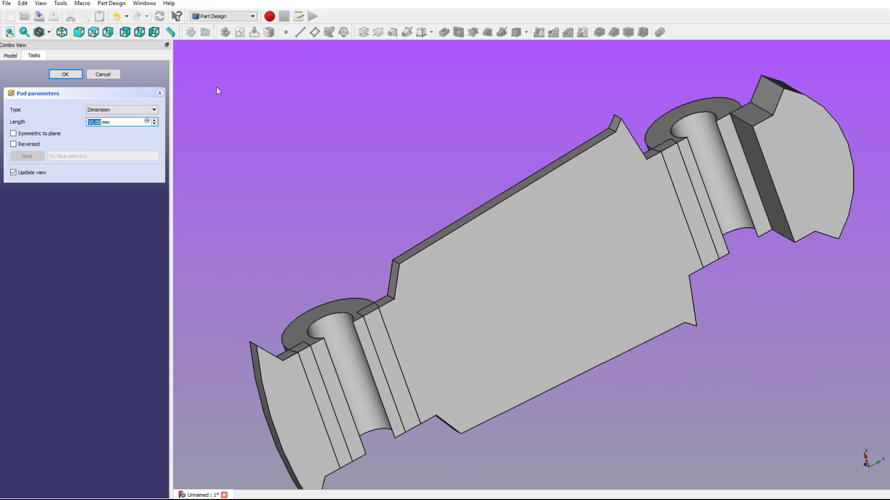
pyautogui.write('3')
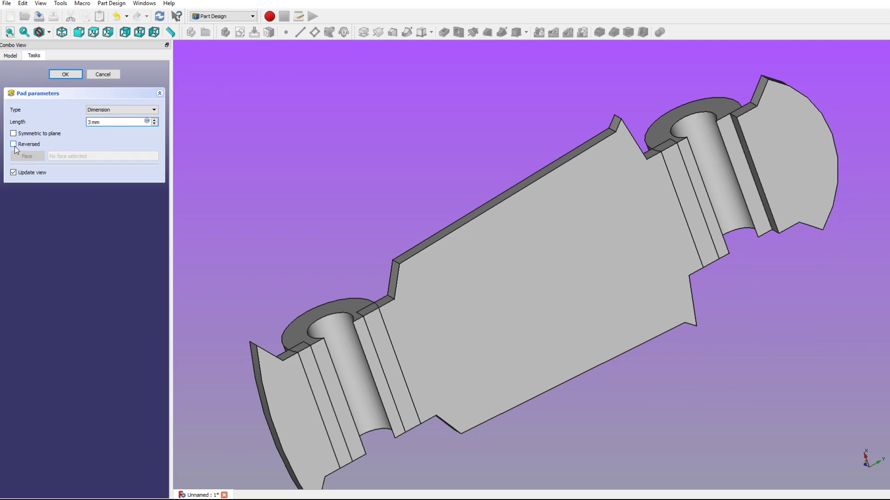
pyautogui.click(14, 145)
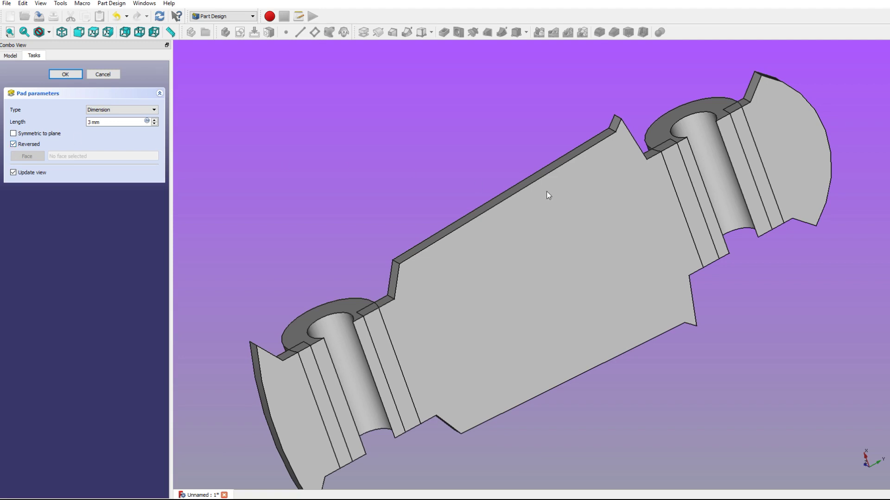
pyautogui.moveTo(671, 215)
pyautogui.mouseDown(button='middle')
pyautogui.moveTo(506, 145)
pyautogui.moveTo(582, 224)
pyautogui.moveTo(626, 246)
pyautogui.moveTo(677, 252)
pyautogui.mouseUp(button='middle')
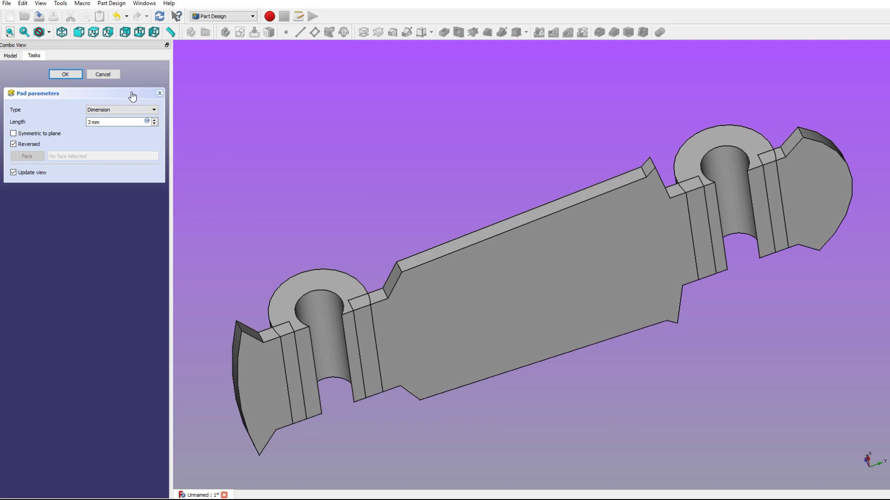
pyautogui.click(60, 75)
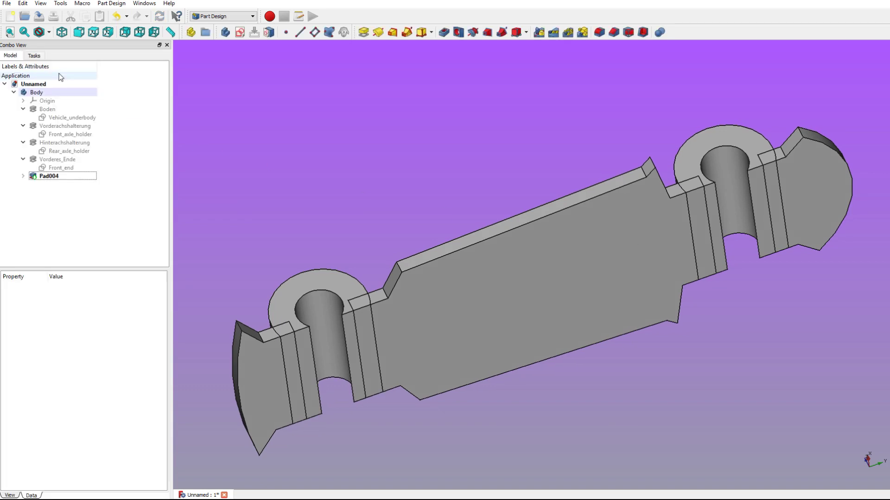
# Rename Sketch004 to Rear_end
pyautogui.click(24, 177)
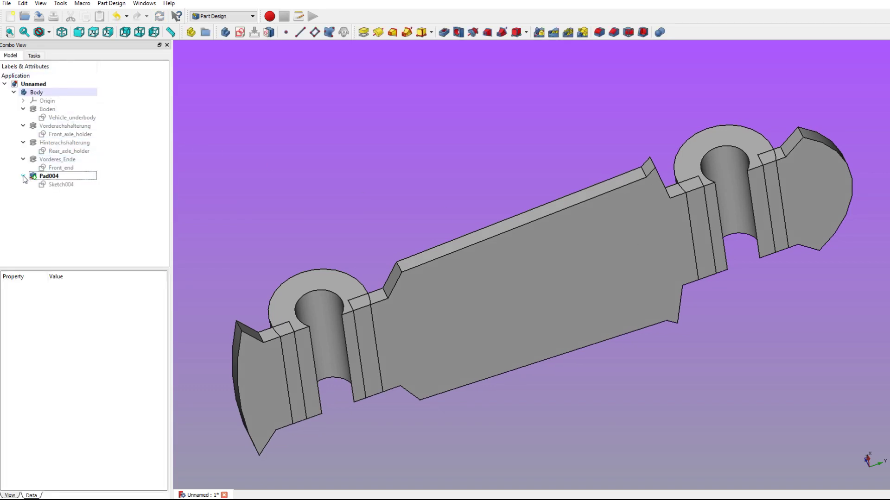
pyautogui.click(61, 184)
pyautogui.rightClick(47, 186)
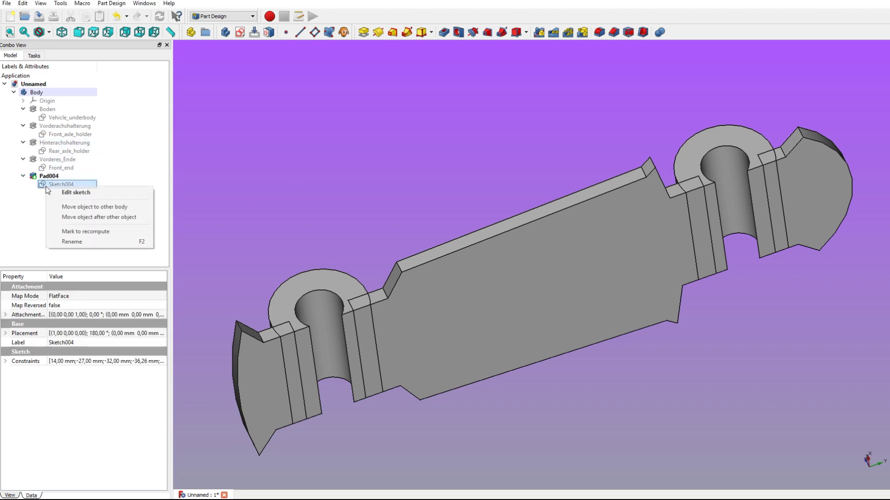
pyautogui.click(65, 241)
pyautogui.write('Rear_end')
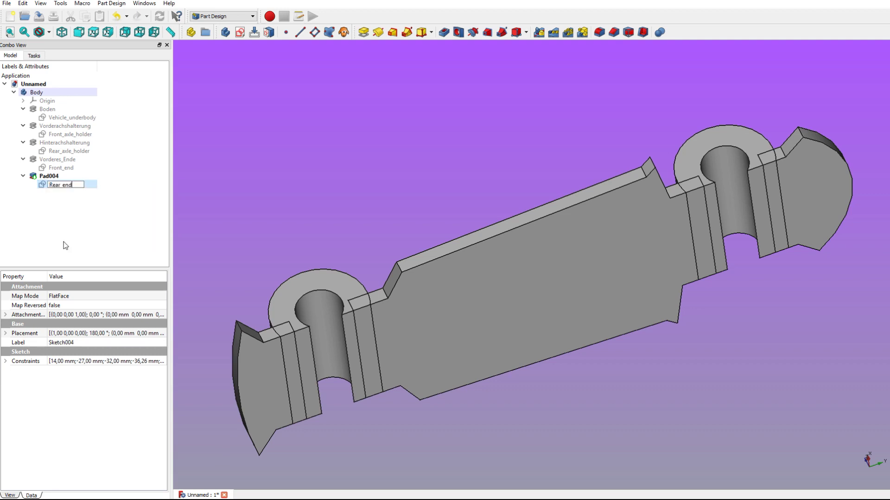
pyautogui.click(145, 224)
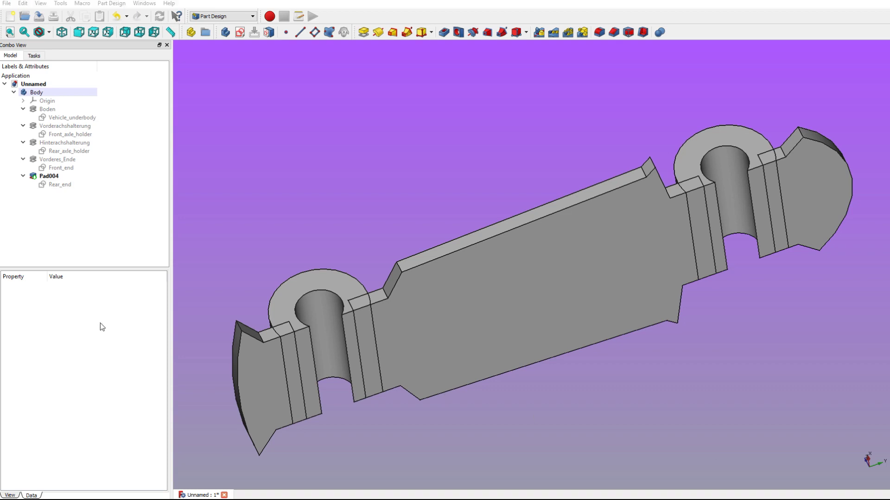
# Rename Pad004 to Hinteres_Ende and switch to the top view
pyautogui.click(50, 176)
pyautogui.rightClick(51, 176)
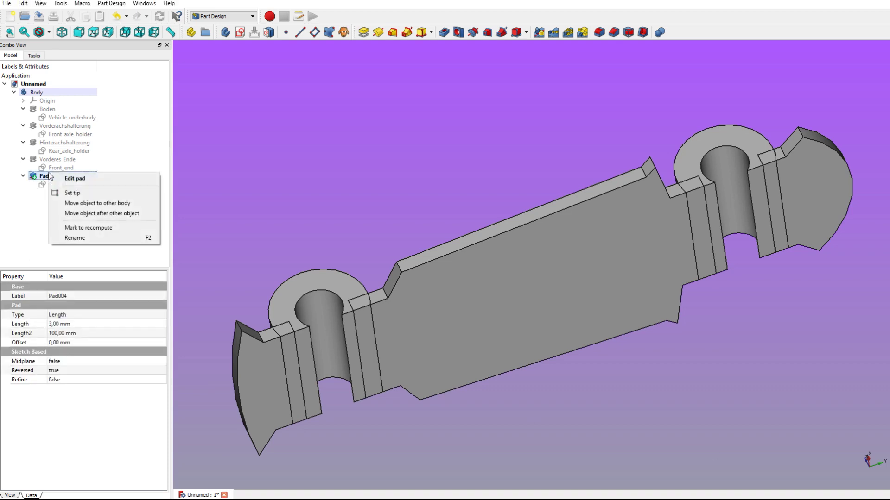
pyautogui.click(66, 238)
pyautogui.write('Hinteres_Ende')
pyautogui.click(96, 226)
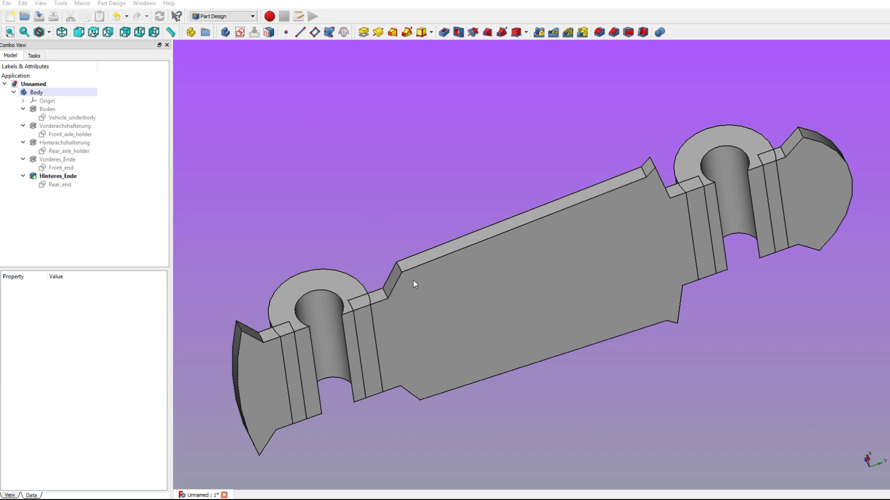
pyautogui.press('2')
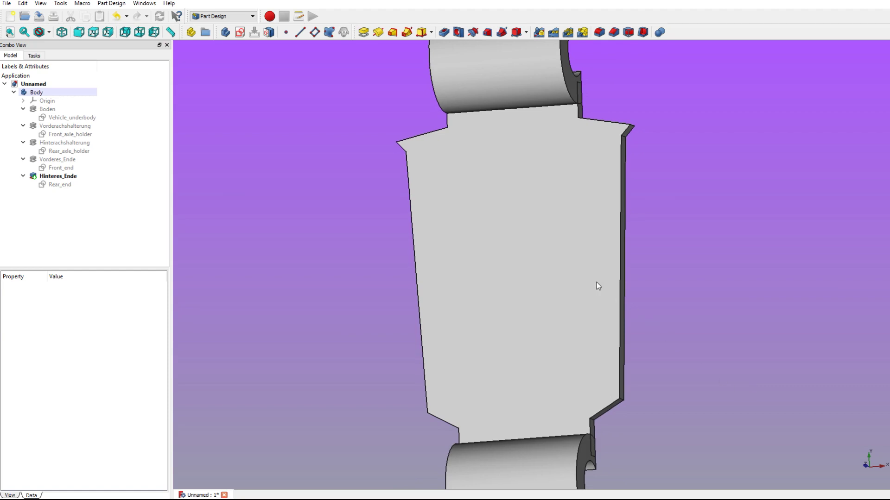
# Sketch a tall rectangle on the middle face, symmetric about the vertical axis
pyautogui.click(522, 234)
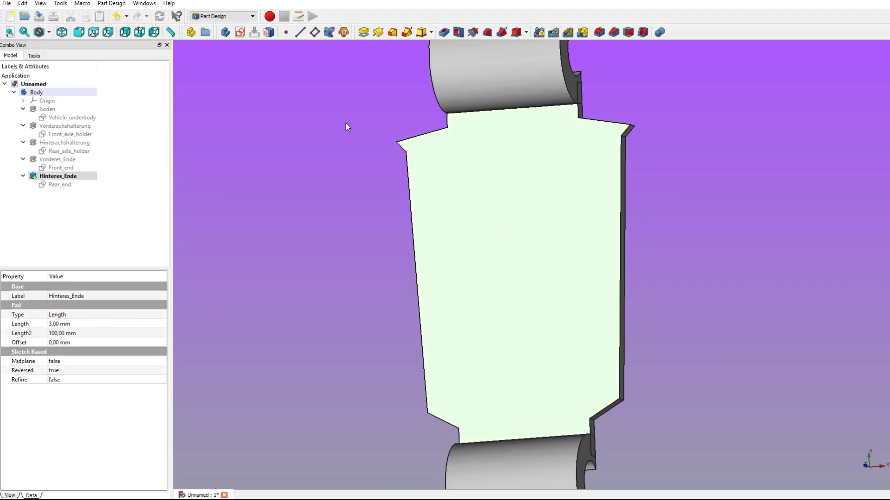
pyautogui.click(240, 32)
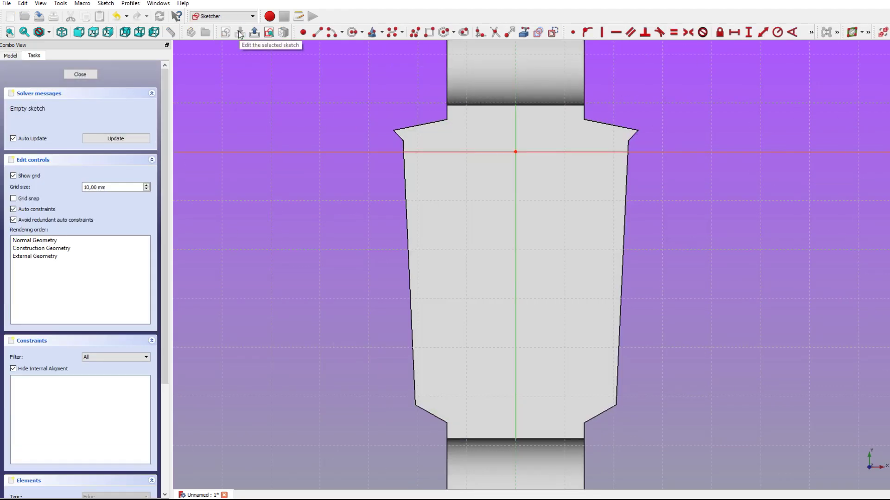
pyautogui.click(430, 32)
pyautogui.click(497, 117)
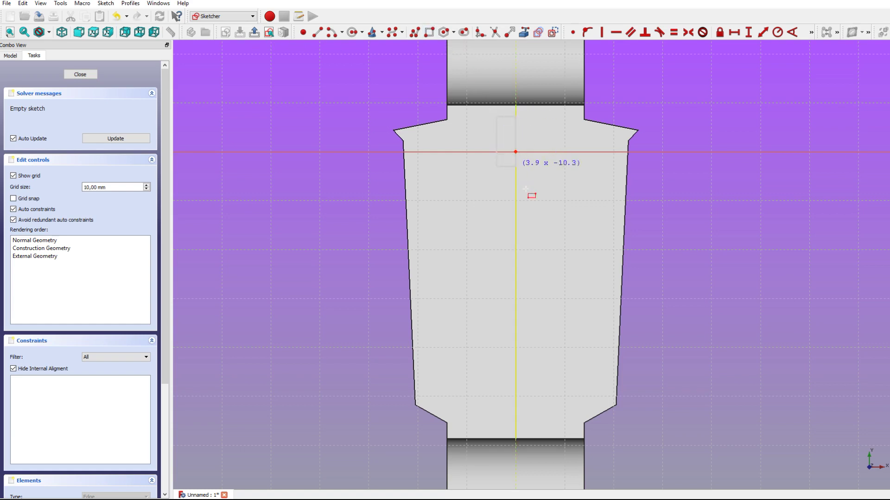
pyautogui.click(532, 347)
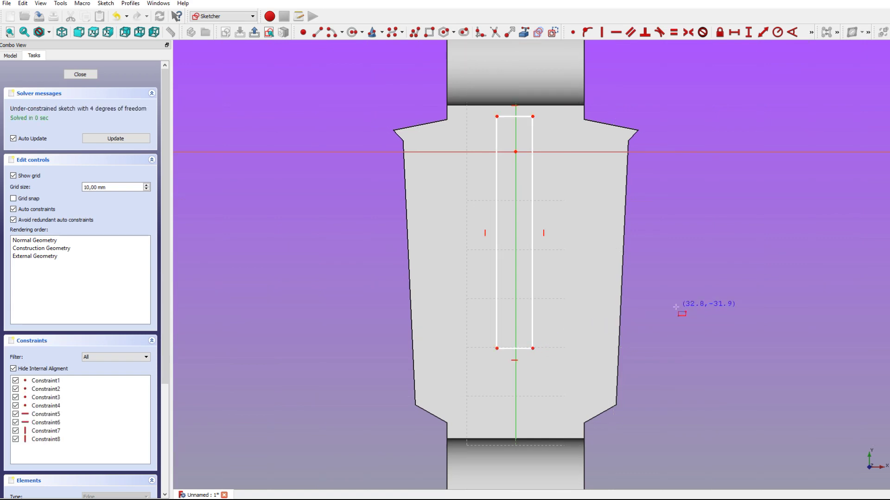
pyautogui.click(497, 348)
pyautogui.click(533, 348)
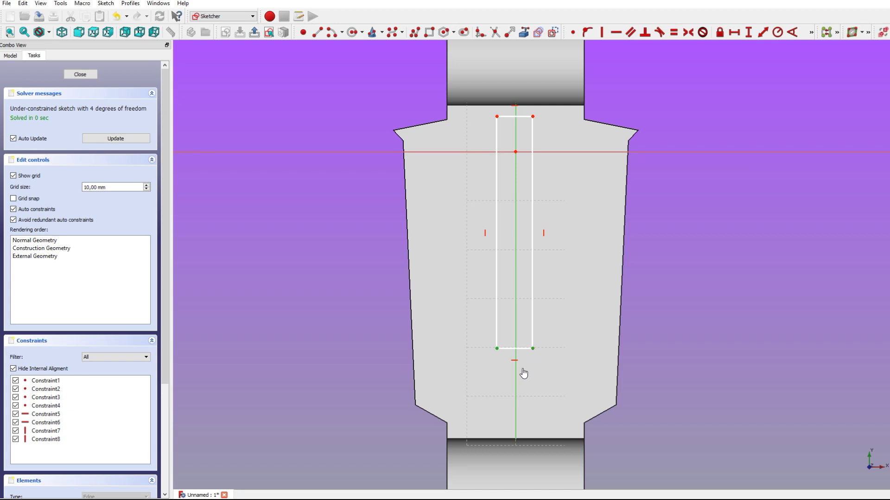
pyautogui.click(516, 382)
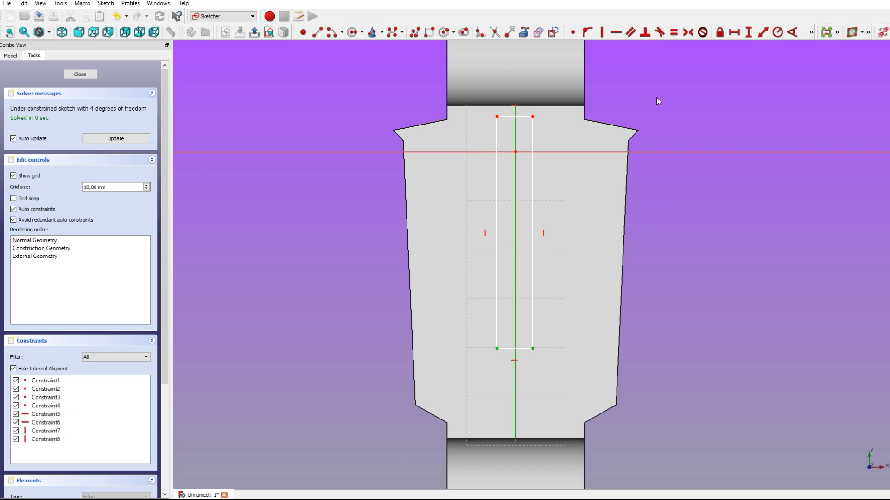
pyautogui.click(691, 32)
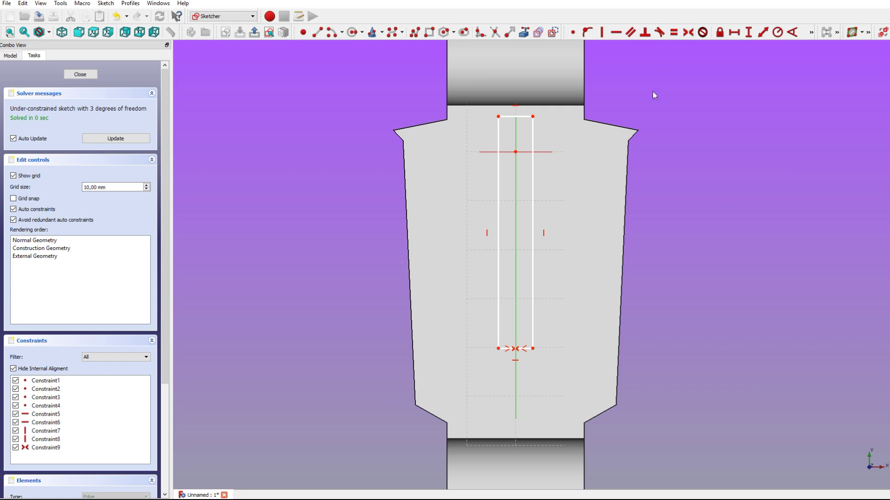
# Give the rectangle a 5 mm width and its bottom corner a -27 mm vertical offset
pyautogui.click(529, 354)
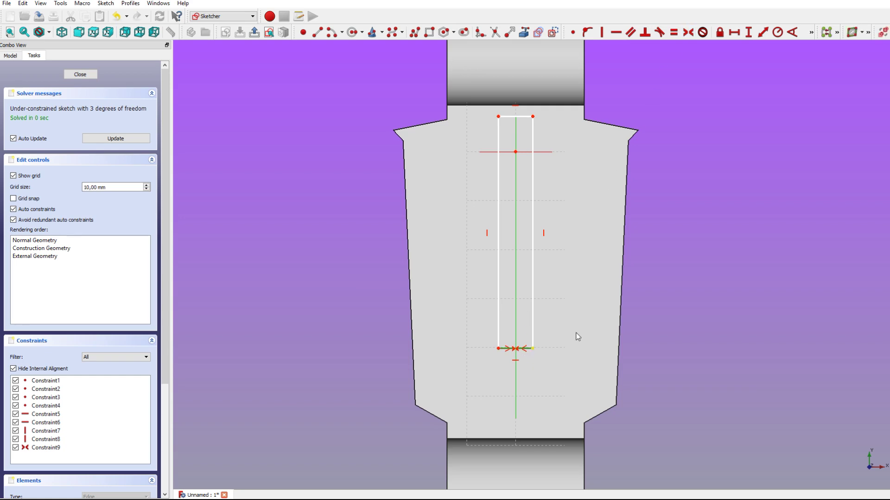
pyautogui.click(762, 32)
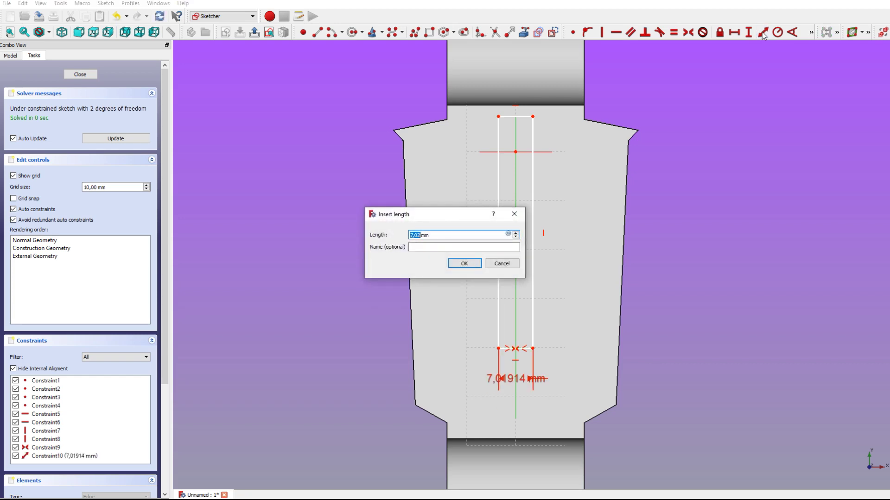
pyautogui.write('5')
pyautogui.click(460, 263)
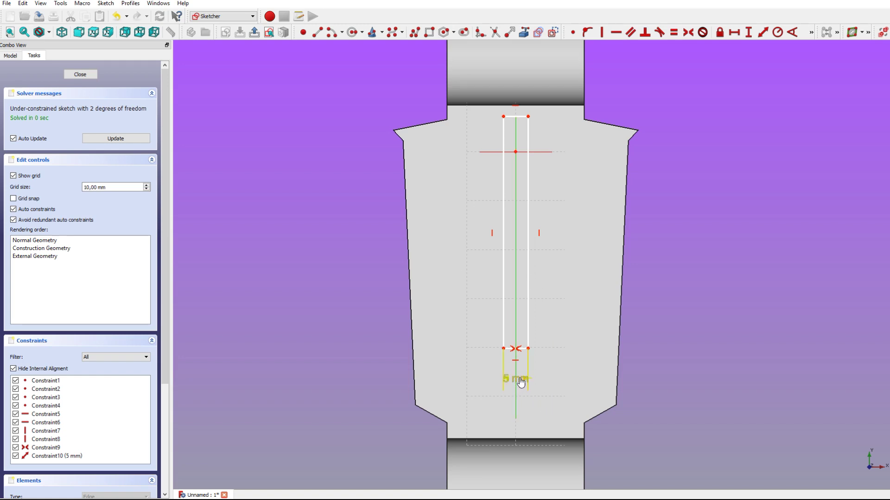
pyautogui.moveTo(518, 386); pyautogui.dragTo(565, 376)
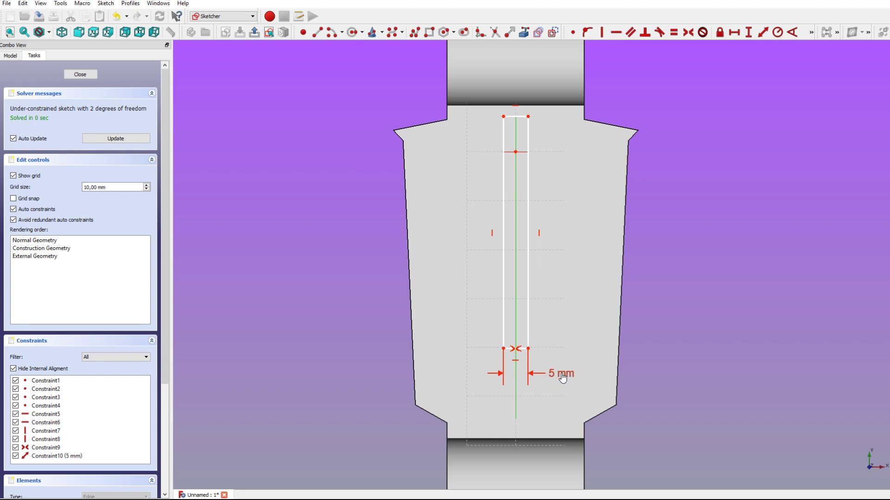
pyautogui.click(528, 349)
pyautogui.click(748, 38)
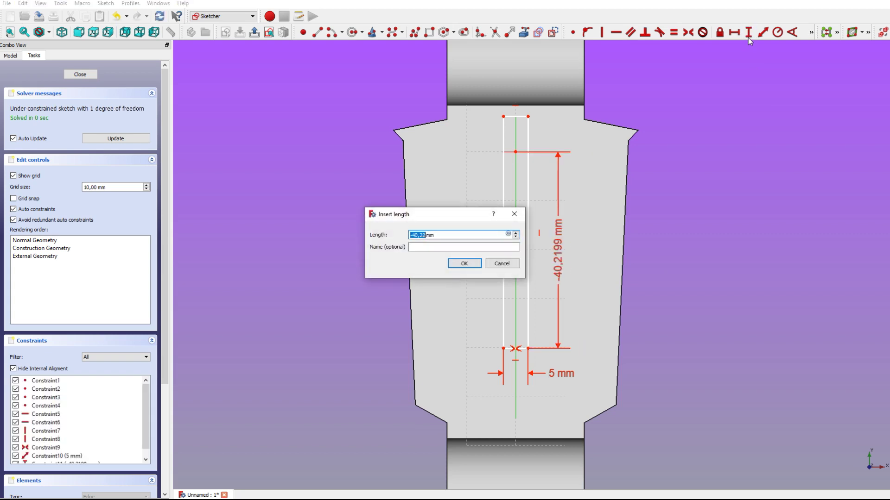
pyautogui.write('-')
pyautogui.press('Return')
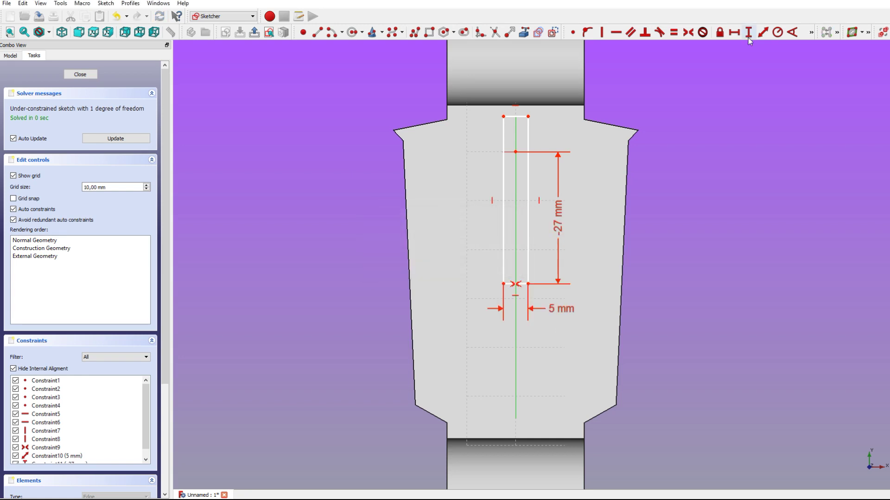
pyautogui.moveTo(565, 228); pyautogui.dragTo(553, 249)
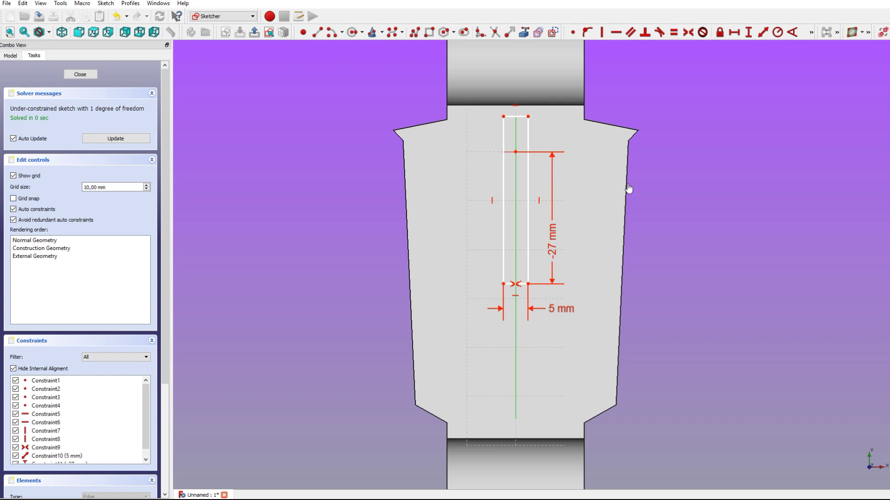
# Set the top corner's vertical offset to 13 mm and inspect the finished sketch
pyautogui.click(529, 117)
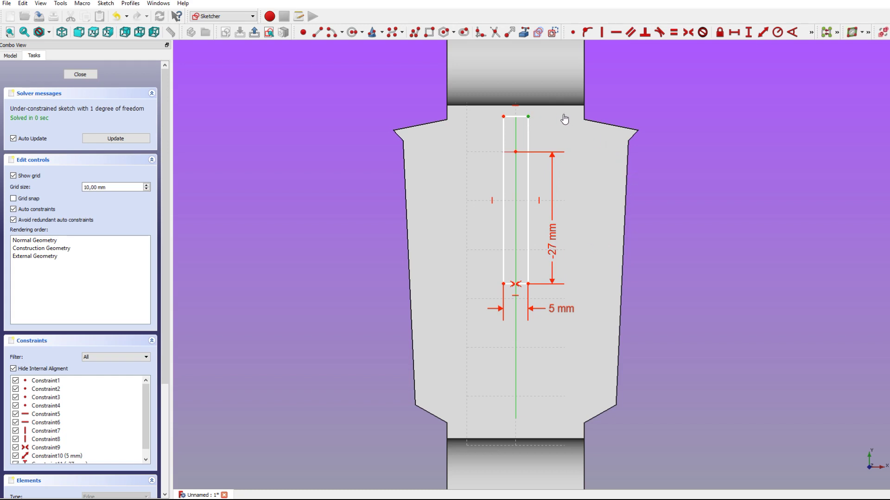
pyautogui.click(751, 35)
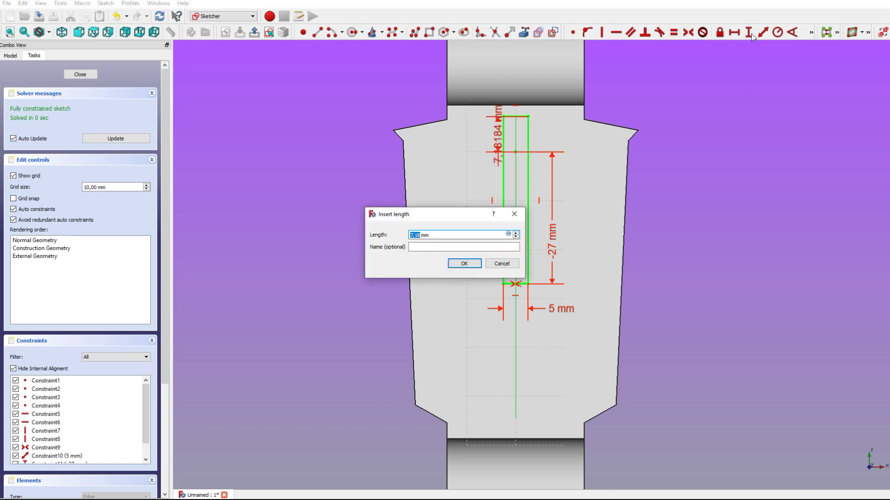
pyautogui.write('1')
pyautogui.press('Return')
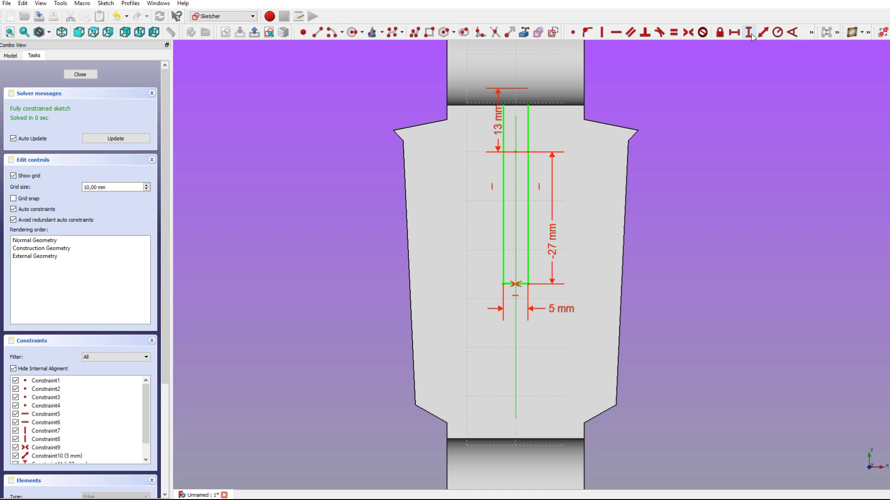
pyautogui.moveTo(500, 133); pyautogui.dragTo(556, 132)
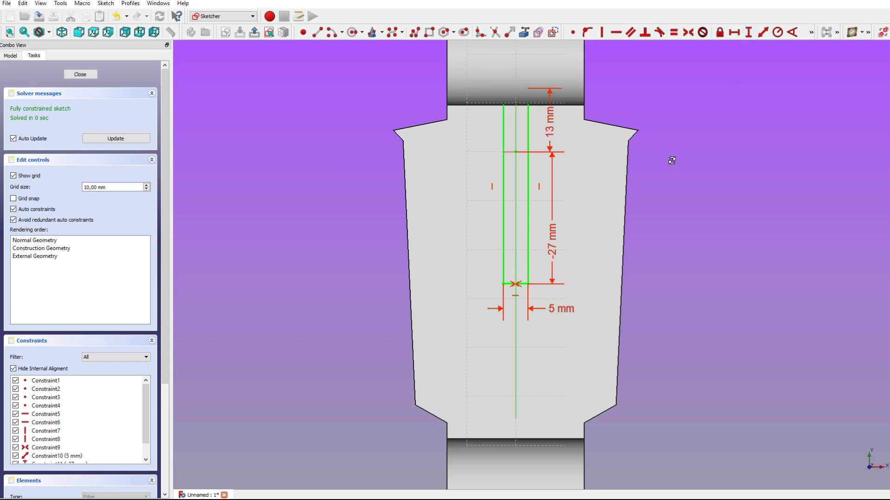
pyautogui.moveTo(672, 160); pyautogui.dragTo(487, 168, button='middle')
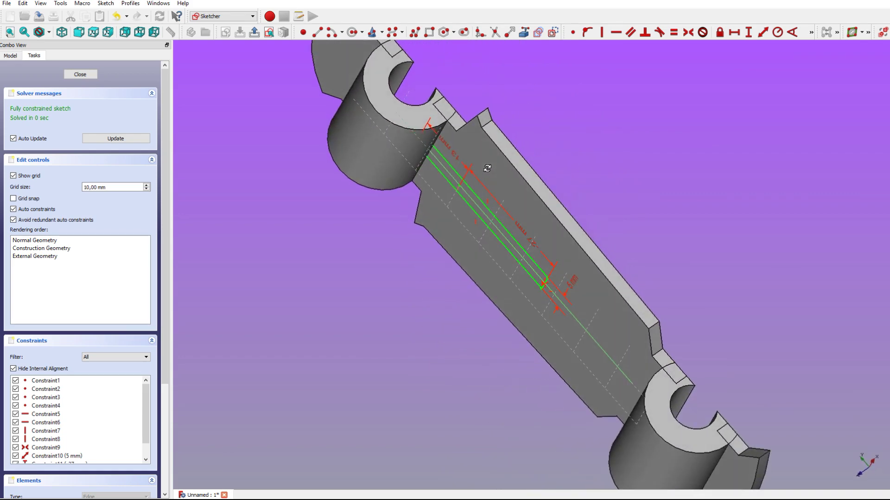
pyautogui.moveTo(487, 168)
pyautogui.mouseDown(button='middle')
pyautogui.moveTo(450, 209)
pyautogui.moveTo(460, 223)
pyautogui.moveTo(489, 209)
pyautogui.mouseUp(button='middle')
pyautogui.moveTo(478, 249)
pyautogui.mouseDown(button='middle')
pyautogui.moveTo(455, 243)
pyautogui.moveTo(624, 162)
pyautogui.moveTo(678, 152)
pyautogui.mouseUp(button='middle')
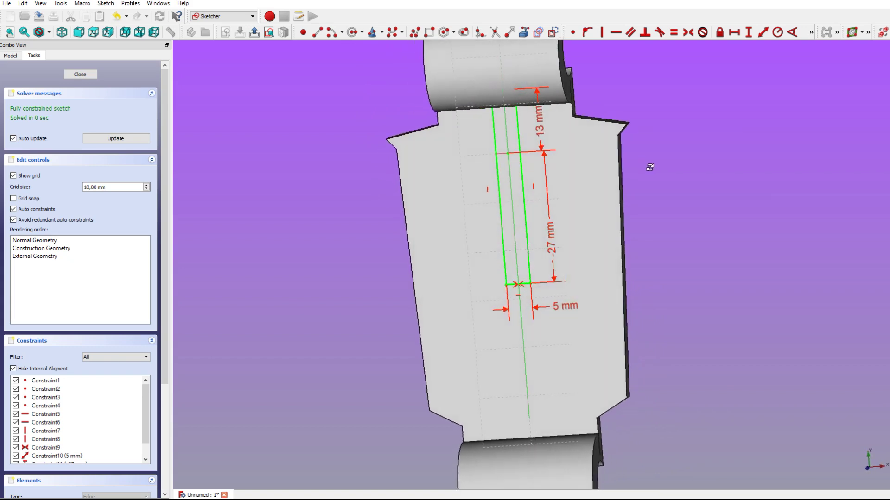
pyautogui.moveTo(677, 152); pyautogui.dragTo(679, 157, button='middle')
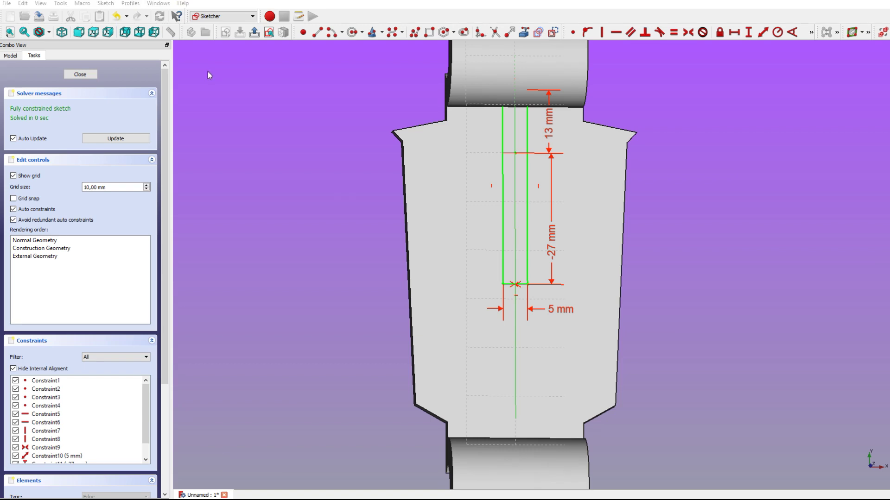
# Close the sketch and pad Sketch005 8 mm to raise the tunnel ridge
pyautogui.click(75, 74)
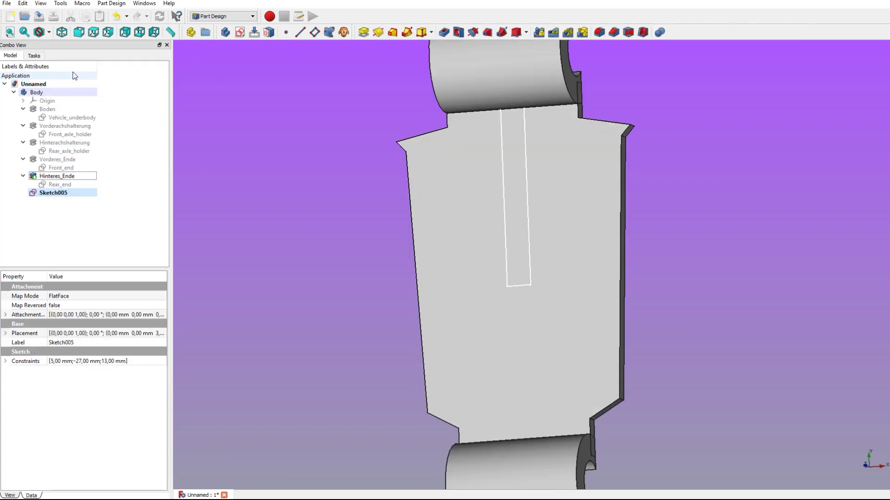
pyautogui.moveTo(454, 371)
pyautogui.mouseDown(button='middle')
pyautogui.moveTo(449, 378)
pyautogui.moveTo(379, 327)
pyautogui.mouseUp(button='middle')
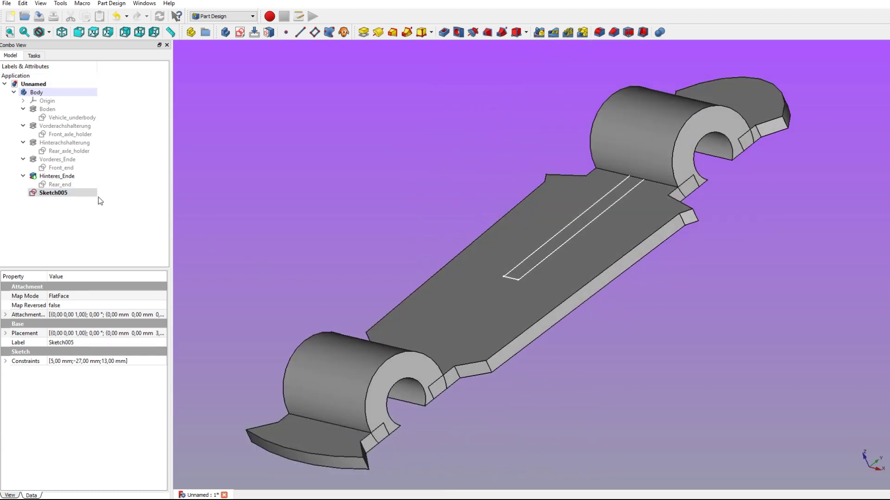
pyautogui.click(54, 193)
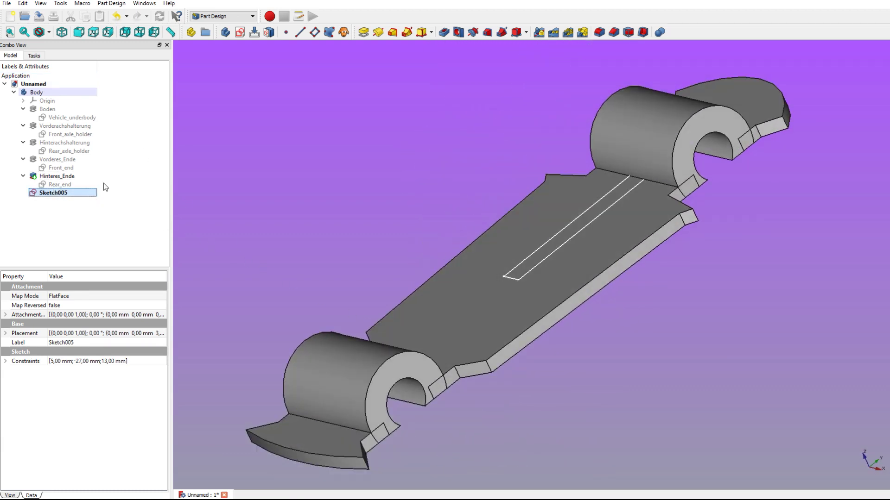
pyautogui.click(363, 32)
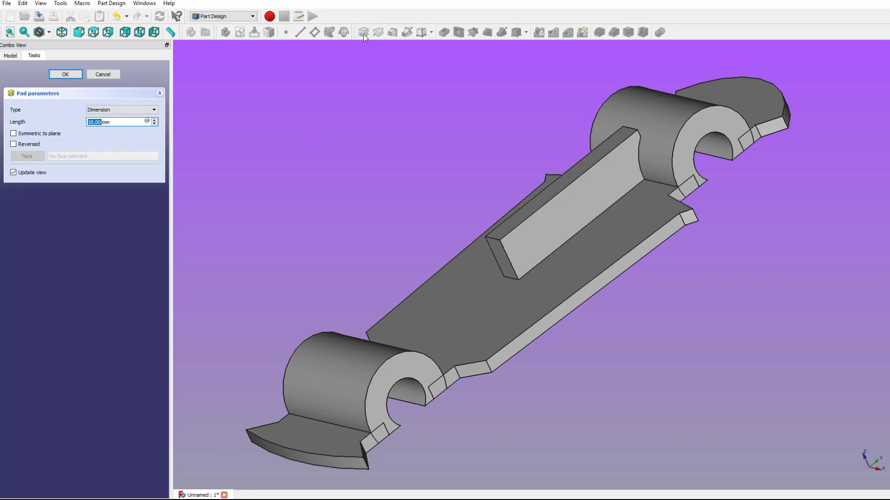
pyautogui.write('8')
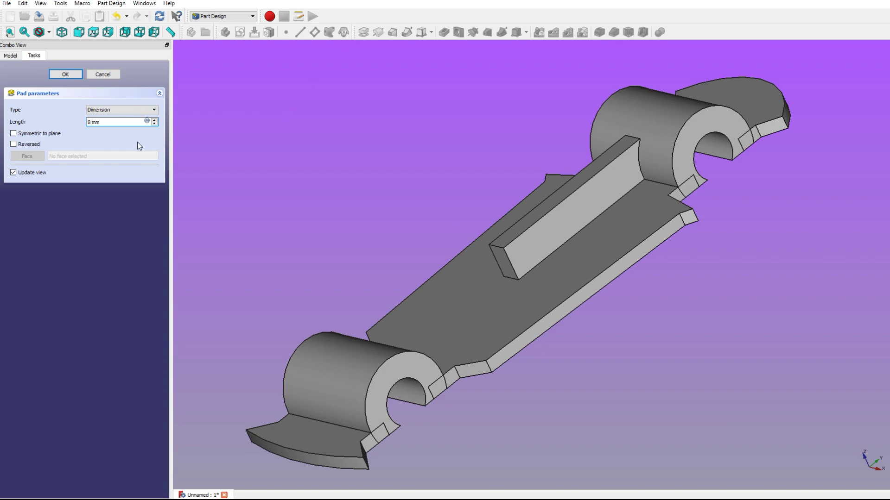
pyautogui.click(66, 74)
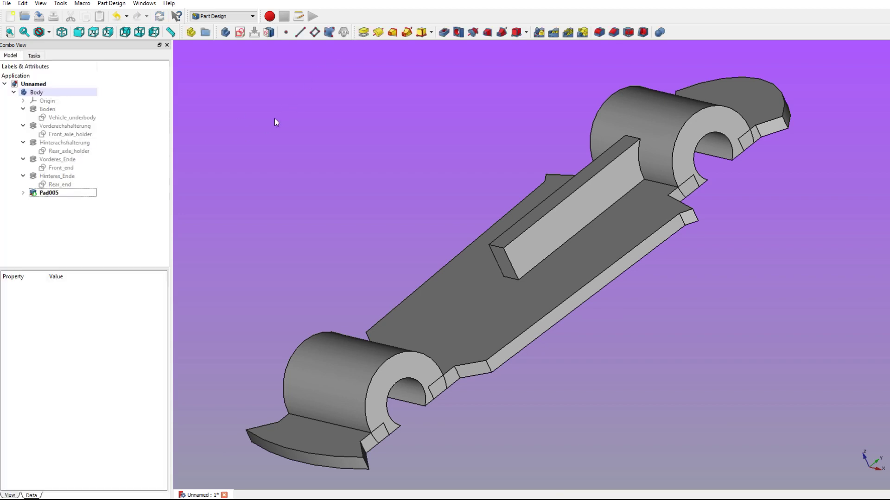
pyautogui.moveTo(599, 226)
pyautogui.mouseDown(button='middle')
pyautogui.moveTo(428, 306)
pyautogui.moveTo(469, 258)
pyautogui.moveTo(610, 248)
pyautogui.moveTo(594, 278)
pyautogui.moveTo(335, 331)
pyautogui.moveTo(324, 319)
pyautogui.mouseUp(button='middle')
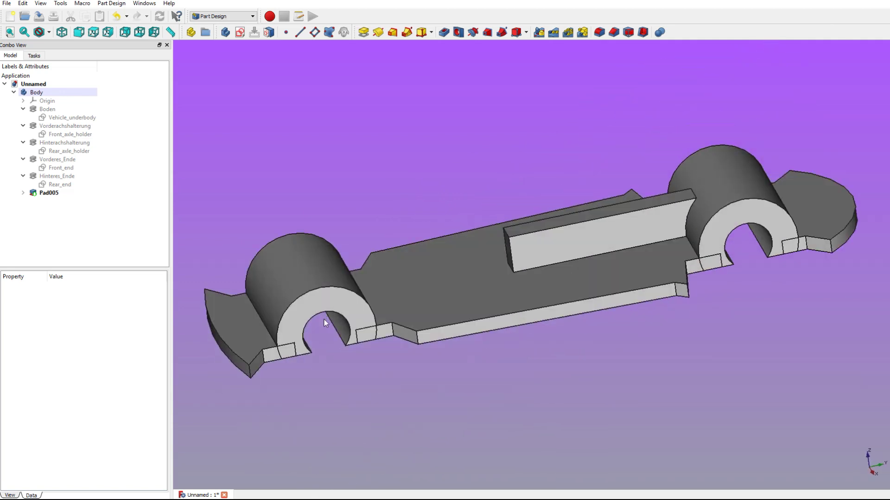
# Rename Sketch005 to Transmission_tunnel
pyautogui.click(22, 193)
pyautogui.click(51, 203)
pyautogui.rightClick(52, 203)
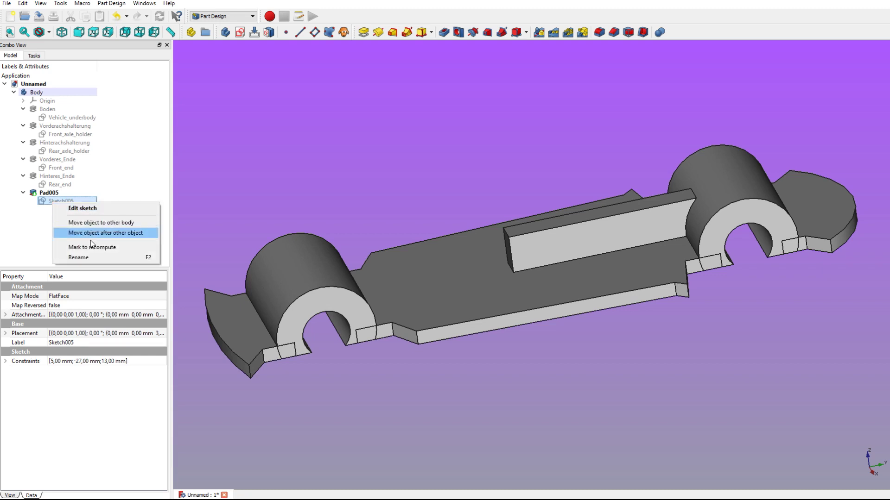
pyautogui.click(78, 257)
pyautogui.write('Transmission_tunnel')
pyautogui.press('Return')
pyautogui.click(86, 238)
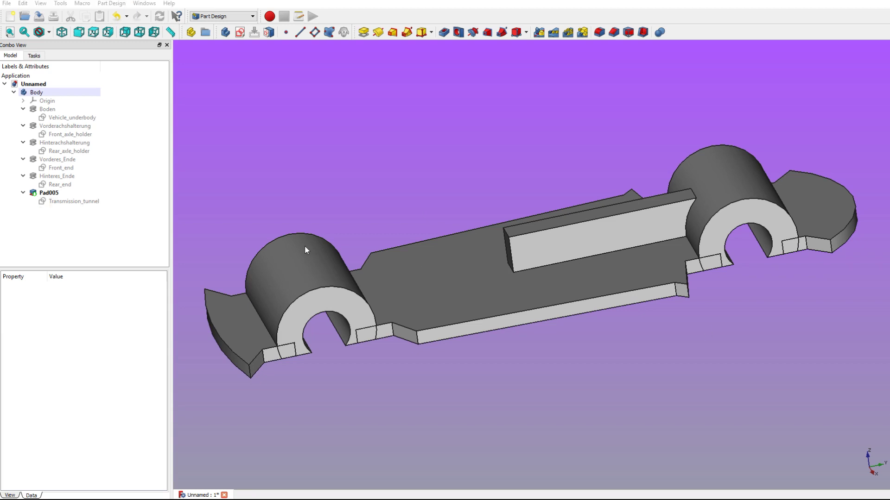
# Rename Pad005 to Kardantunnel
pyautogui.click(63, 192)
pyautogui.rightClick(63, 192)
pyautogui.click(96, 257)
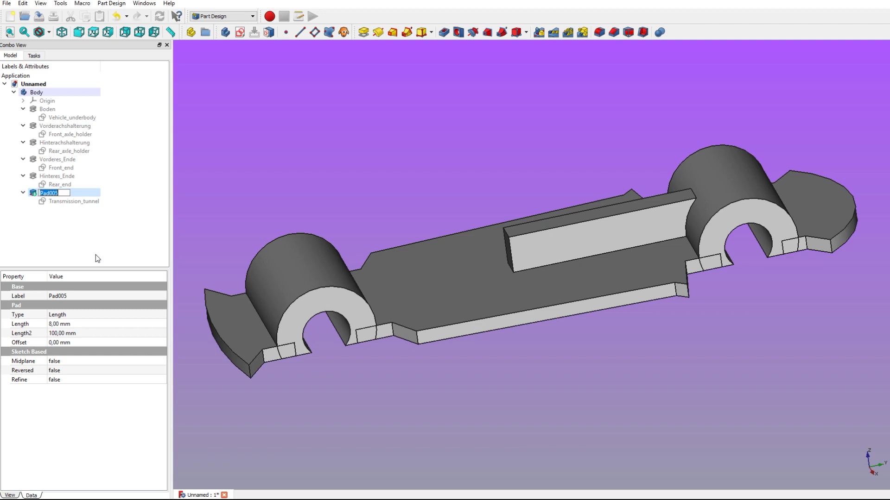
pyautogui.write('Kardantunnel')
pyautogui.click(91, 239)
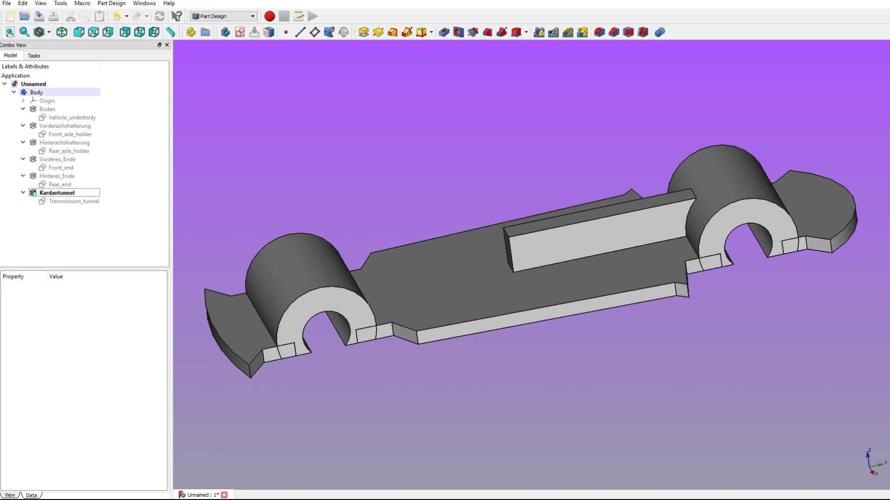
pyautogui.moveTo(306, 139); pyautogui.dragTo(293, 120, button='middle')
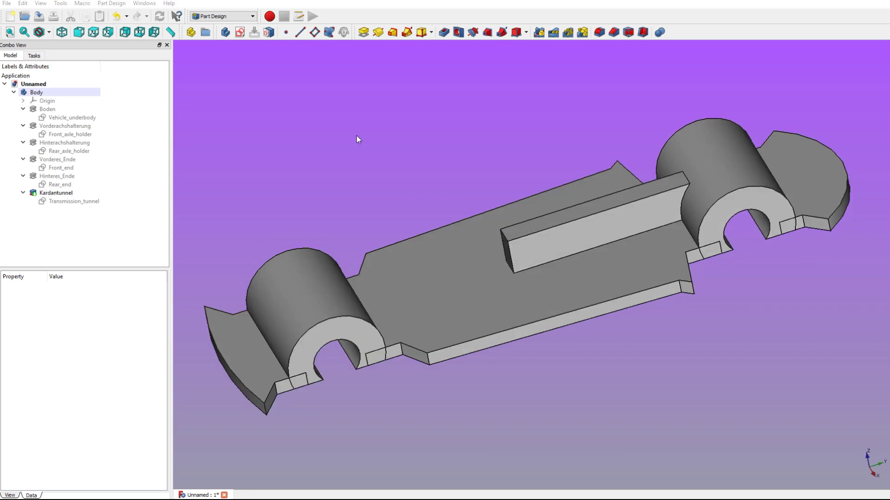
# Fillet the ridge's long and front top edges with a 2 mm radius
pyautogui.click(542, 221)
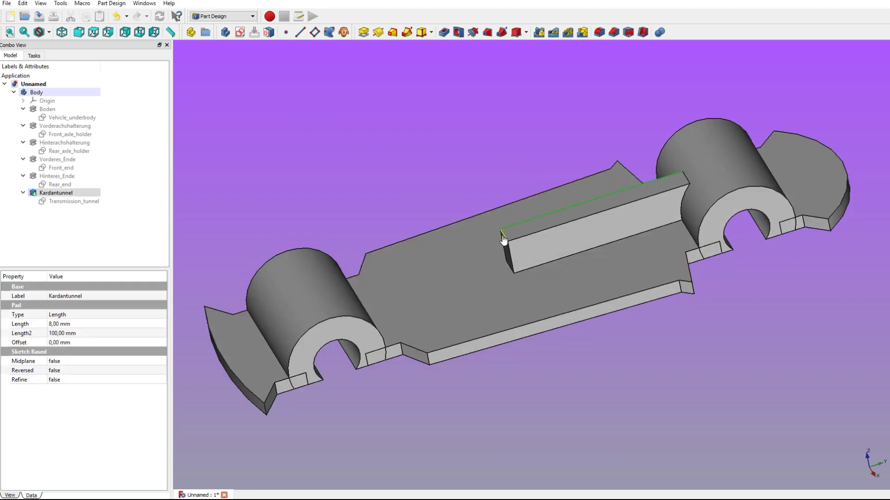
pyautogui.keyDown('ctrl'); pyautogui.click(533, 240); pyautogui.keyUp('ctrl')
pyautogui.click(599, 33)
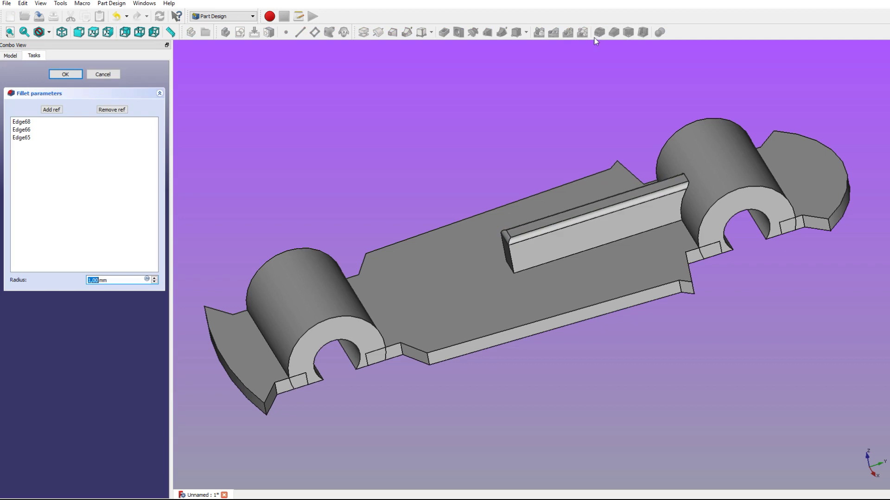
pyautogui.click(156, 279)
pyautogui.write('2')
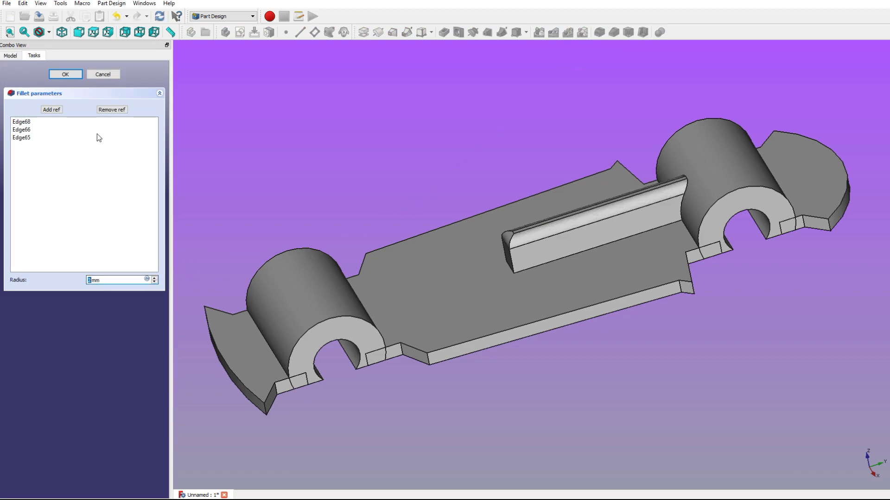
pyautogui.click(64, 75)
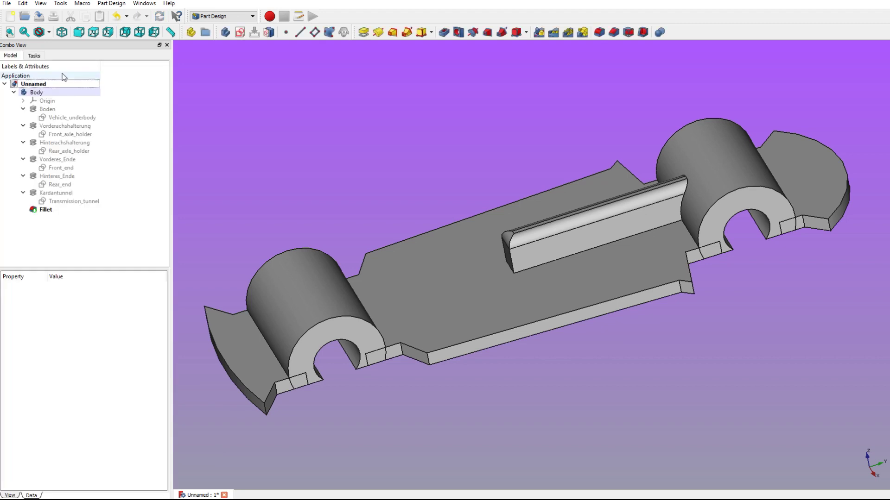
pyautogui.moveTo(610, 378)
pyautogui.mouseDown(button='middle')
pyautogui.moveTo(592, 255)
pyautogui.moveTo(570, 205)
pyautogui.moveTo(576, 211)
pyautogui.mouseUp(button='middle')
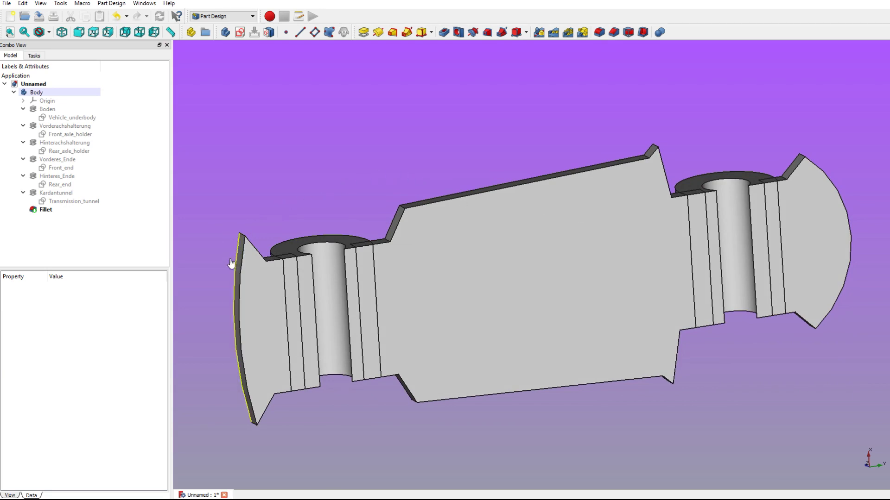
# Select every outline edge around the chassis underside and start a fillet on them
pyautogui.click(241, 270)
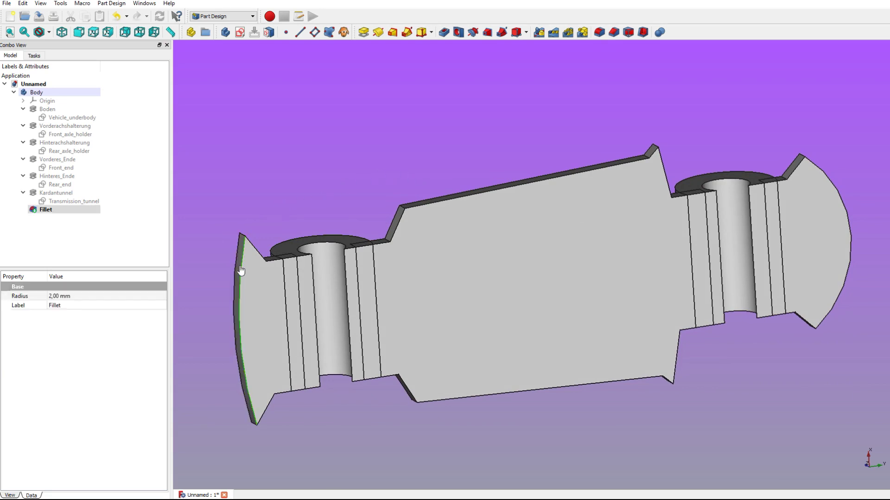
pyautogui.keyDown('ctrl'); pyautogui.click(259, 254); pyautogui.keyUp('ctrl')
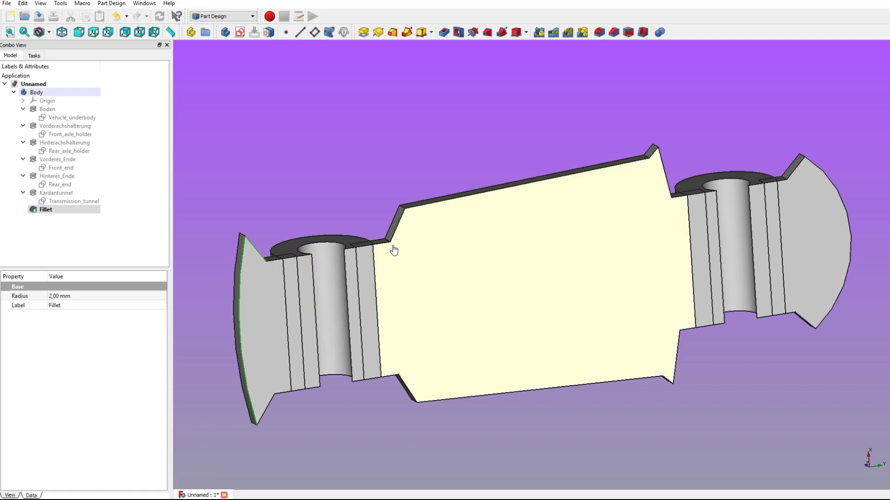
pyautogui.keyDown('ctrl'); pyautogui.click(397, 235); pyautogui.keyUp('ctrl')
pyautogui.keyDown('ctrl'); pyautogui.click(482, 199); pyautogui.keyUp('ctrl')
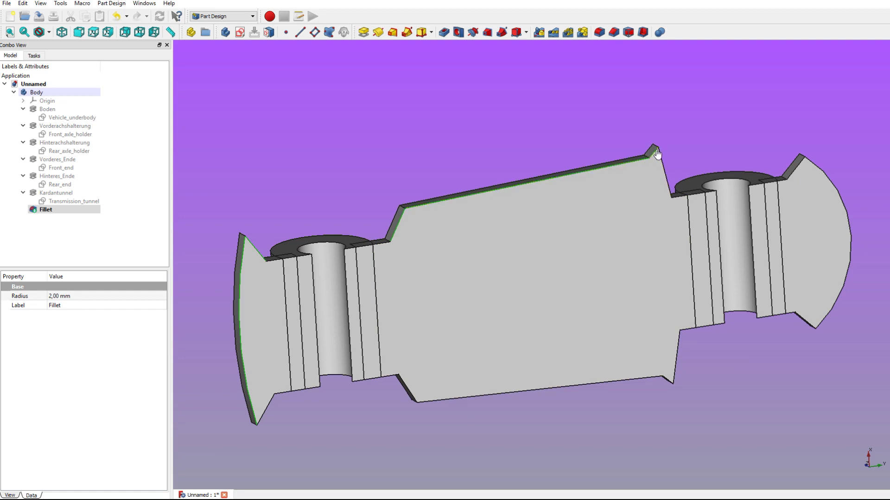
pyautogui.keyDown('ctrl'); pyautogui.click(664, 166); pyautogui.keyUp('ctrl')
pyautogui.keyDown('ctrl'); pyautogui.click(796, 172); pyautogui.keyUp('ctrl')
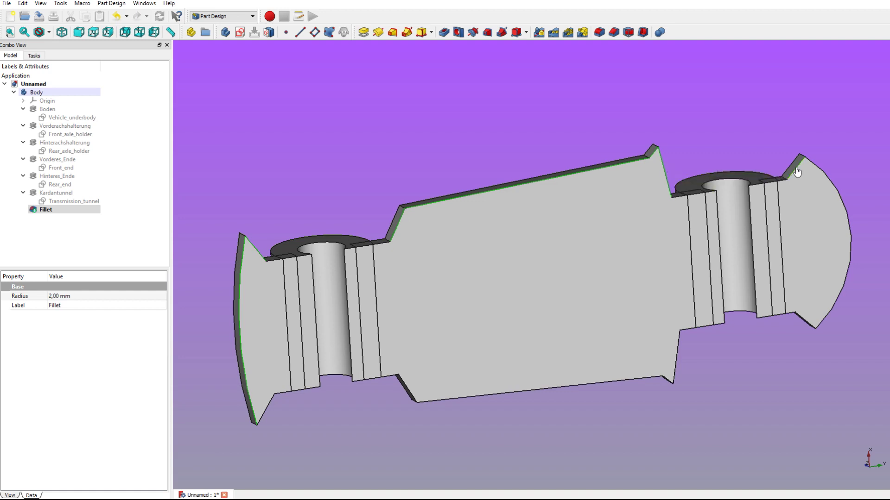
pyautogui.keyDown('ctrl'); pyautogui.click(820, 170); pyautogui.keyUp('ctrl')
pyautogui.keyDown('ctrl'); pyautogui.click(804, 325); pyautogui.keyUp('ctrl')
pyautogui.keyDown('ctrl'); pyautogui.click(647, 383); pyautogui.keyUp('ctrl')
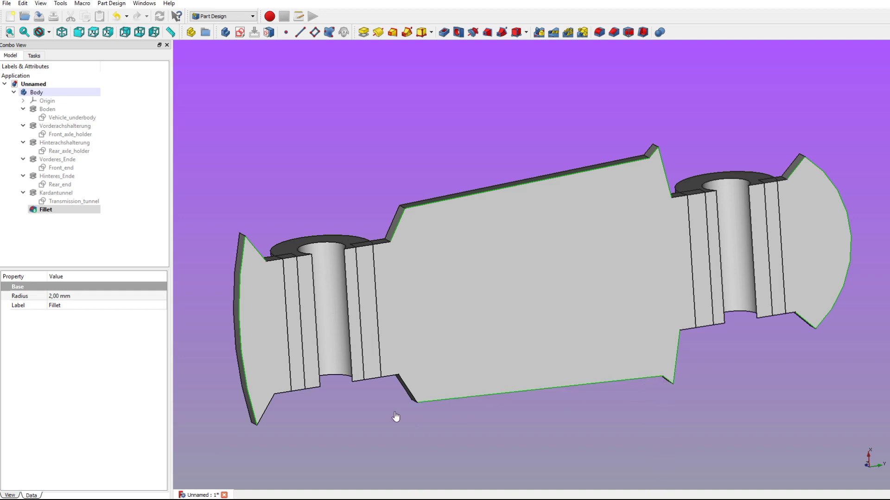
pyautogui.keyDown('ctrl'); pyautogui.click(406, 390); pyautogui.keyUp('ctrl')
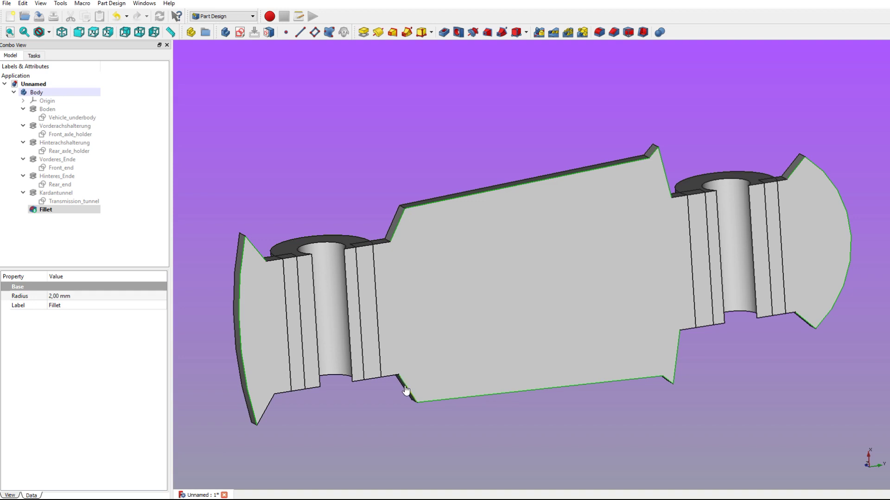
pyautogui.keyDown('ctrl'); pyautogui.click(272, 407); pyautogui.keyUp('ctrl')
pyautogui.click(599, 31)
# Round the 14 chassis outline edges with a 2 mm fillet, creating Fillet001
pyautogui.moveTo(477, 281)
pyautogui.mouseDown(button='middle')
pyautogui.moveTo(461, 246)
pyautogui.moveTo(461, 284)
pyautogui.moveTo(461, 240)
pyautogui.moveTo(453, 256)
pyautogui.moveTo(420, 264)
pyautogui.moveTo(384, 249)
pyautogui.moveTo(364, 258)
pyautogui.moveTo(402, 287)
pyautogui.moveTo(444, 283)
pyautogui.mouseUp(button='middle')
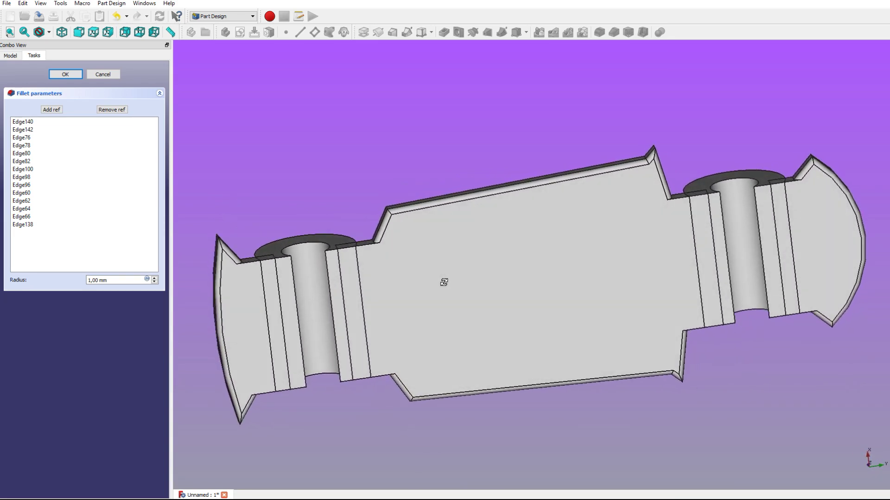
pyautogui.click(155, 279)
pyautogui.moveTo(440, 261)
pyautogui.mouseDown(button='middle')
pyautogui.moveTo(453, 303)
pyautogui.moveTo(493, 348)
pyautogui.moveTo(558, 357)
pyautogui.moveTo(487, 373)
pyautogui.moveTo(564, 287)
pyautogui.moveTo(711, 269)
pyautogui.mouseUp(button='middle')
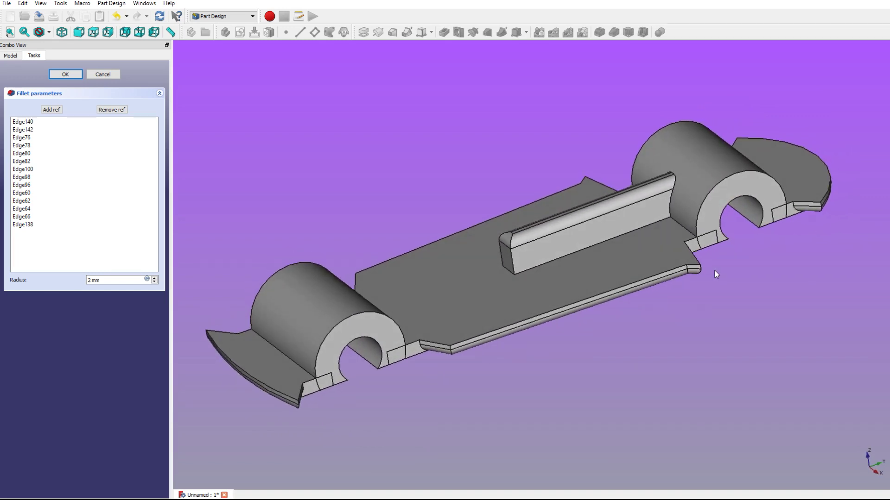
pyautogui.click(72, 76)
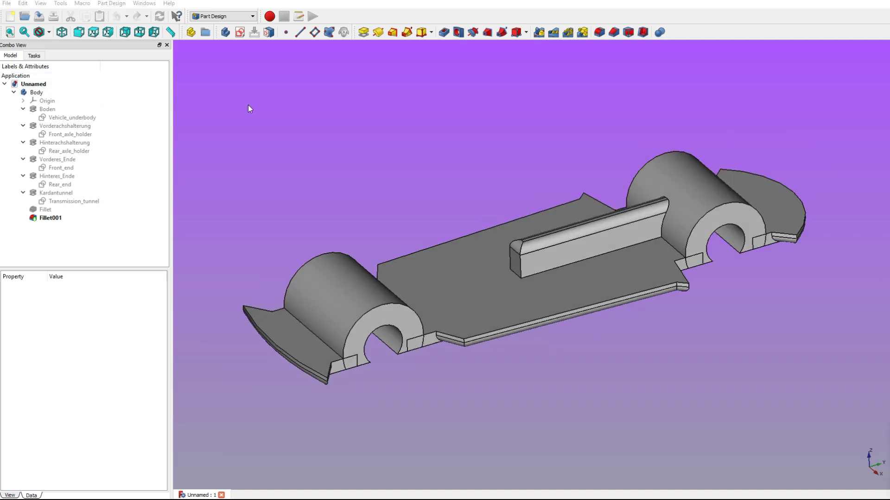
pyautogui.click(54, 221)
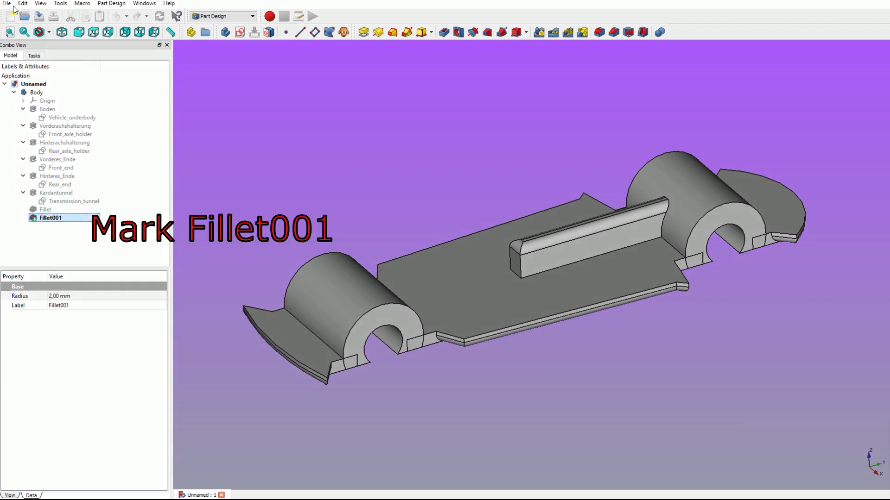
# Save the document as 001_Bodengruppe and export the chassis model
pyautogui.click(9, 5)
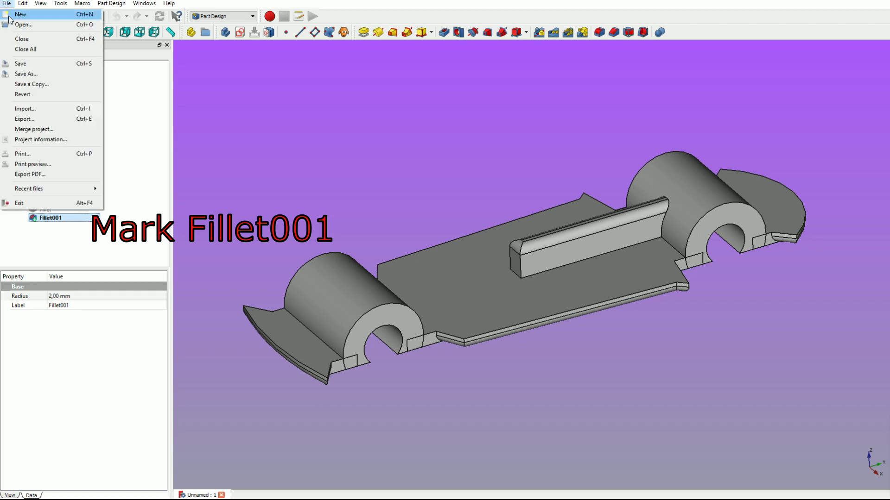
pyautogui.click(23, 75)
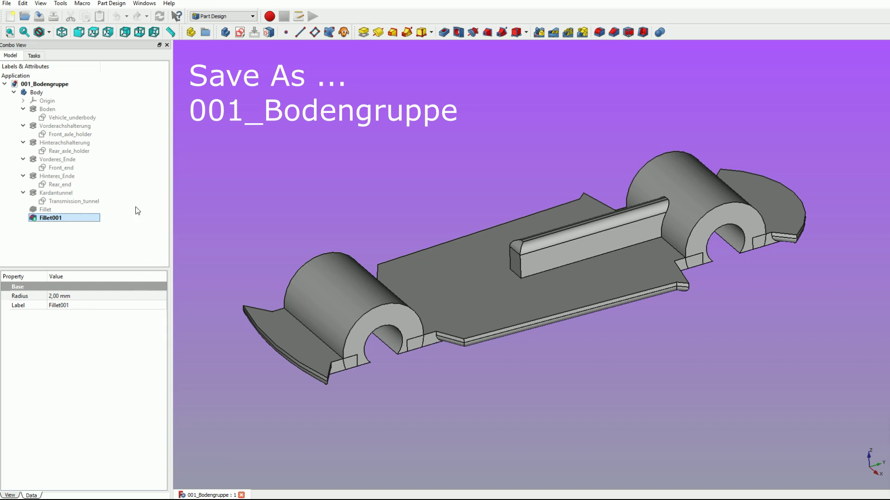
pyautogui.click(6, 8)
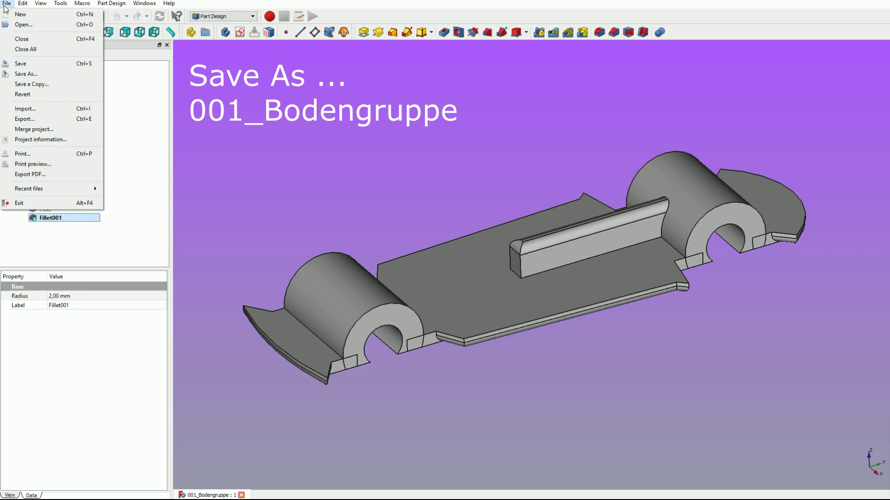
pyautogui.click(20, 120)
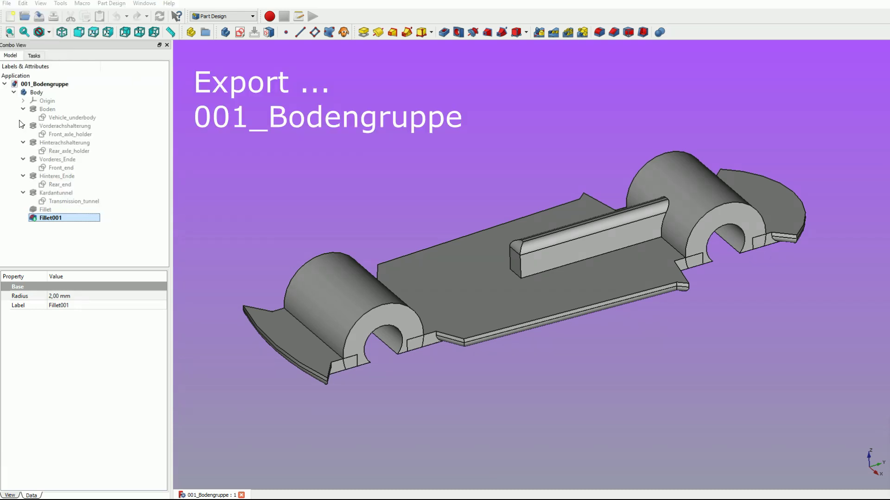